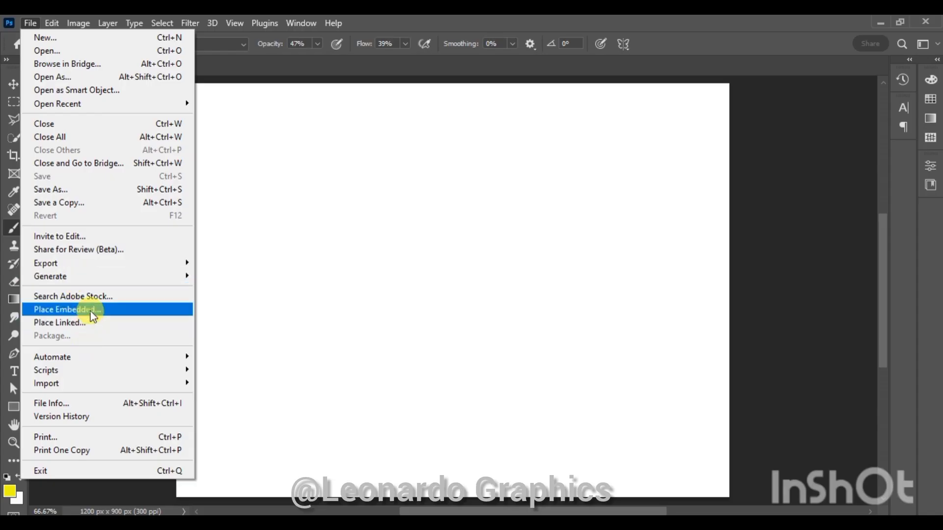
Place the dark wood-plank image and stretch its top and bottom edges to fill the canvas.
click(90, 310)
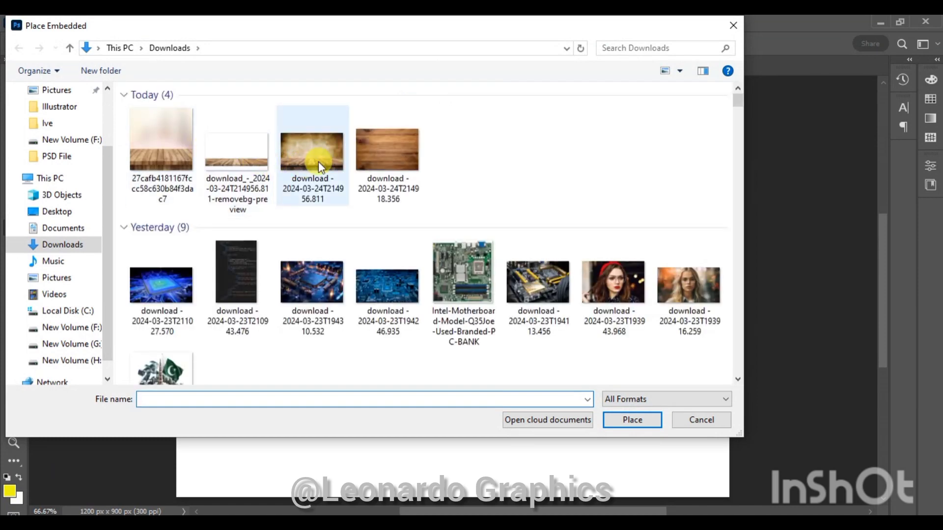
click(373, 157)
click(631, 419)
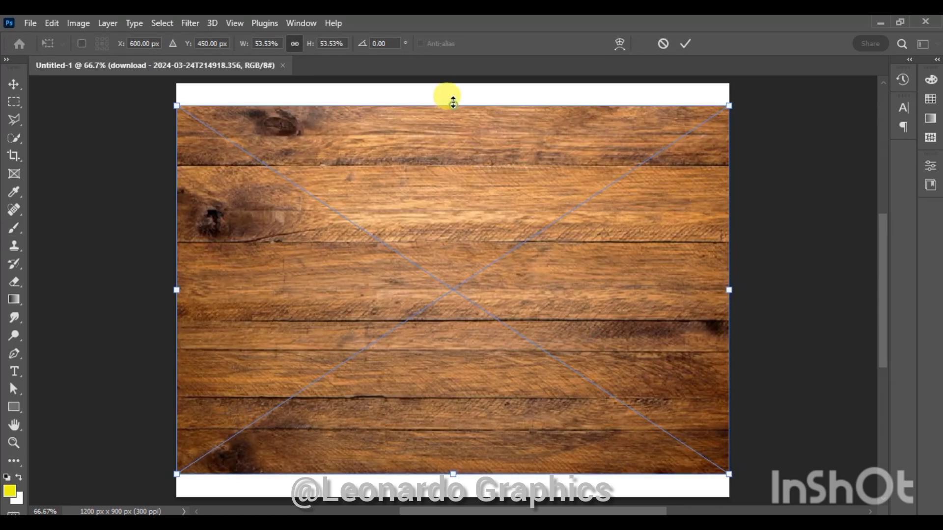
drag(453, 104, 453, 82)
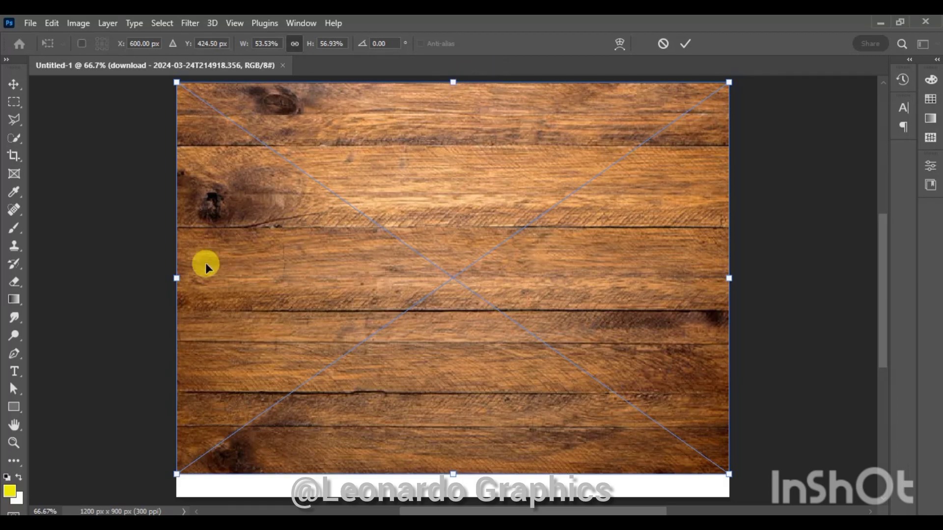
drag(452, 474, 453, 501)
click(685, 42)
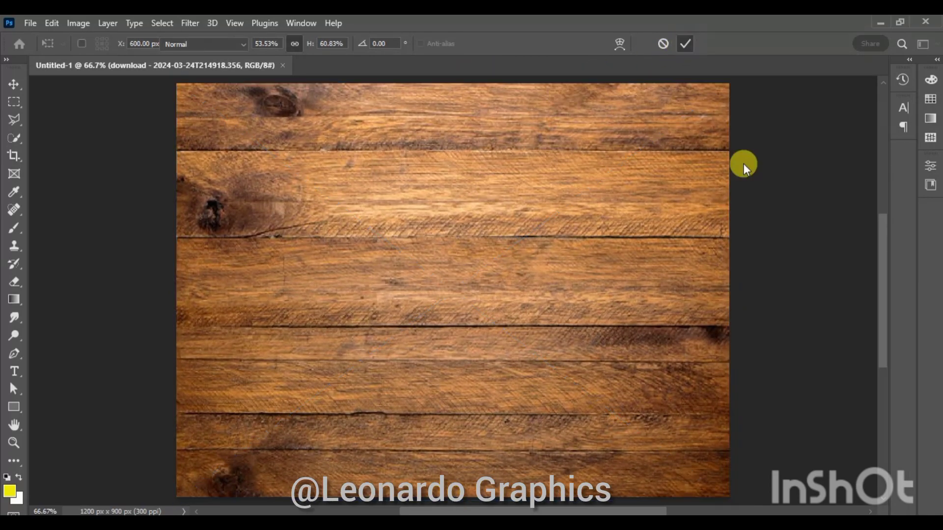
click(768, 211)
click(415, 213)
click(301, 23)
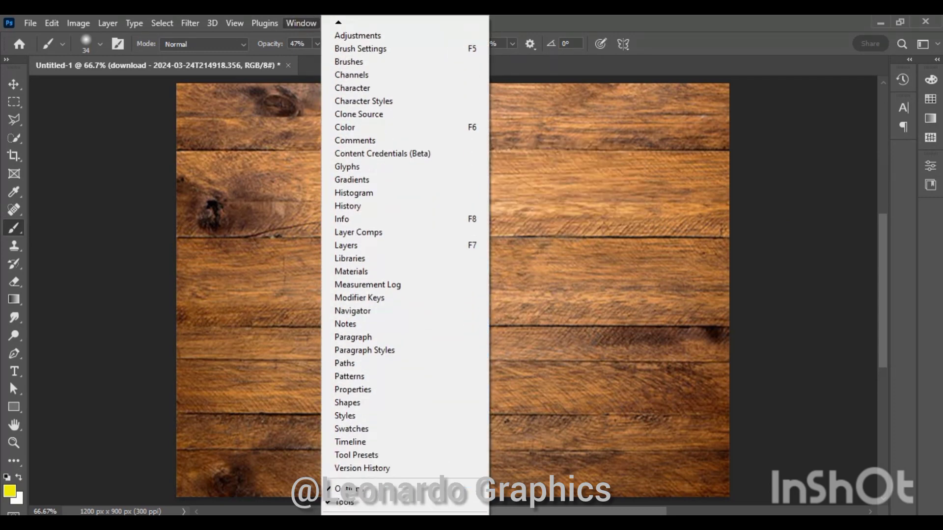
Show the Layers panel and place the light wooden tabletop image as an embedded layer.
click(365, 247)
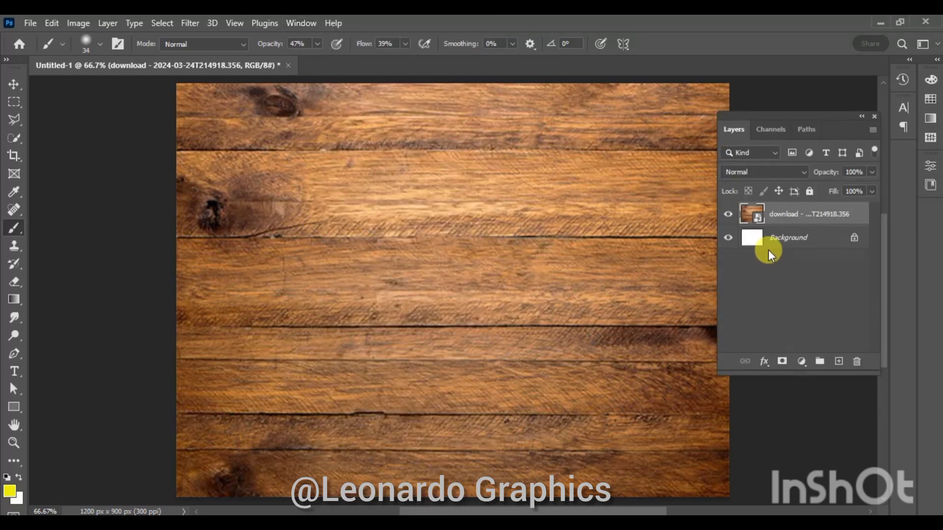
click(30, 23)
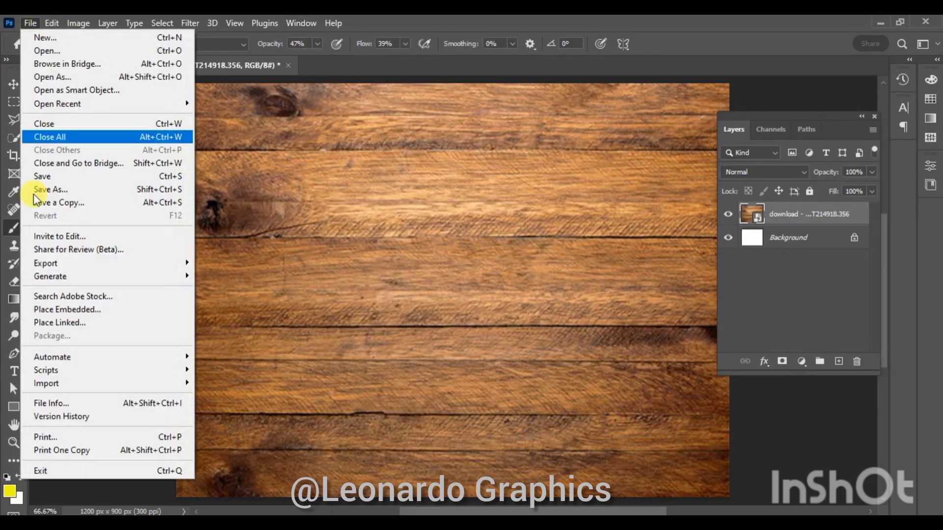
click(80, 308)
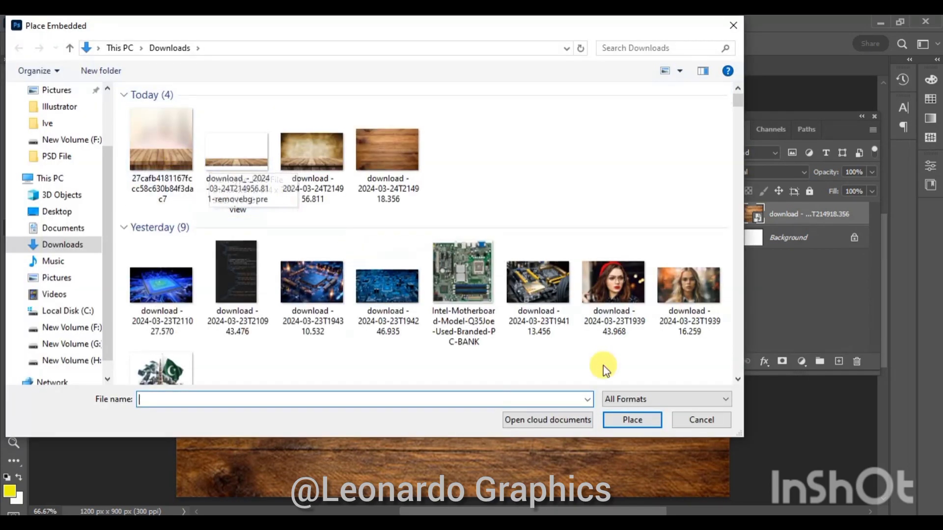
click(713, 421)
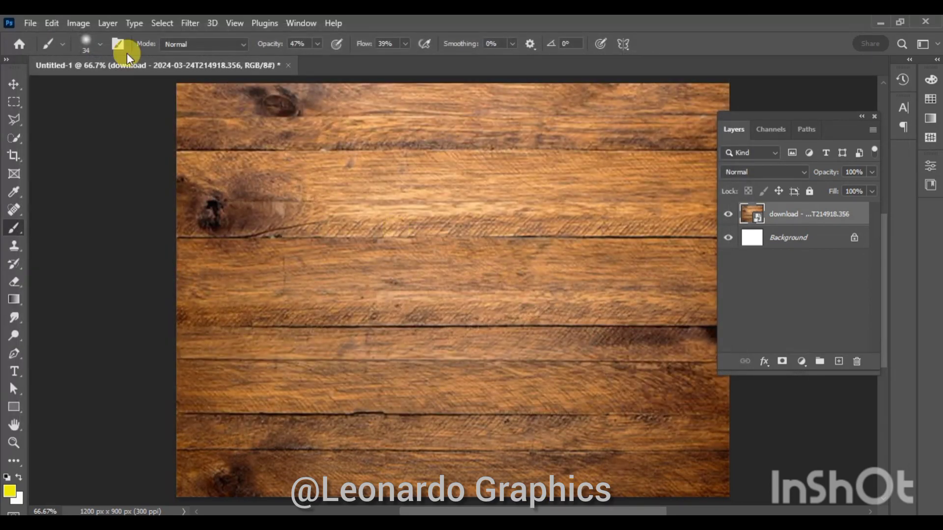
click(30, 23)
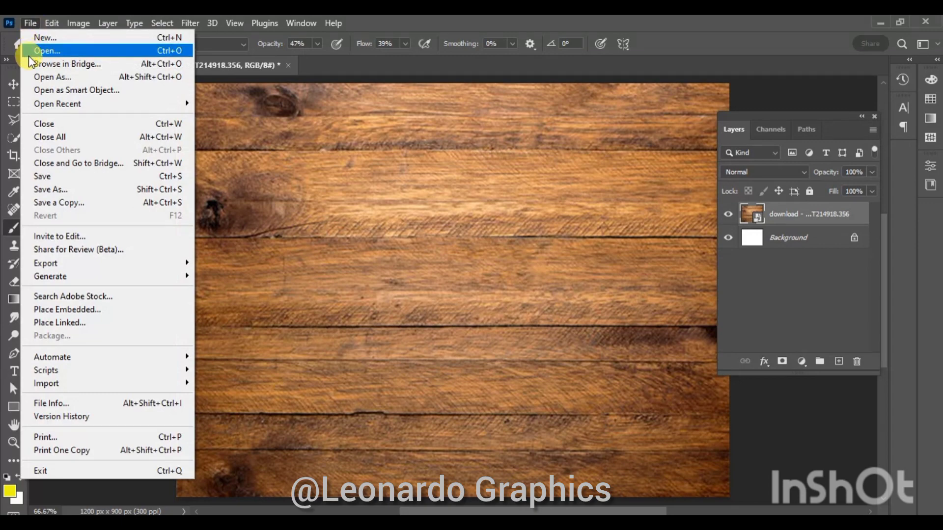
click(73, 316)
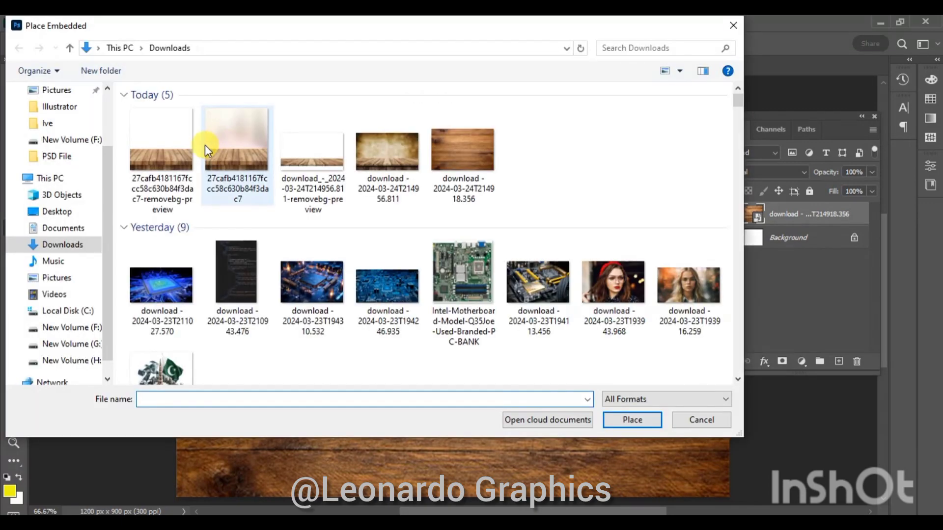
double_click(179, 150)
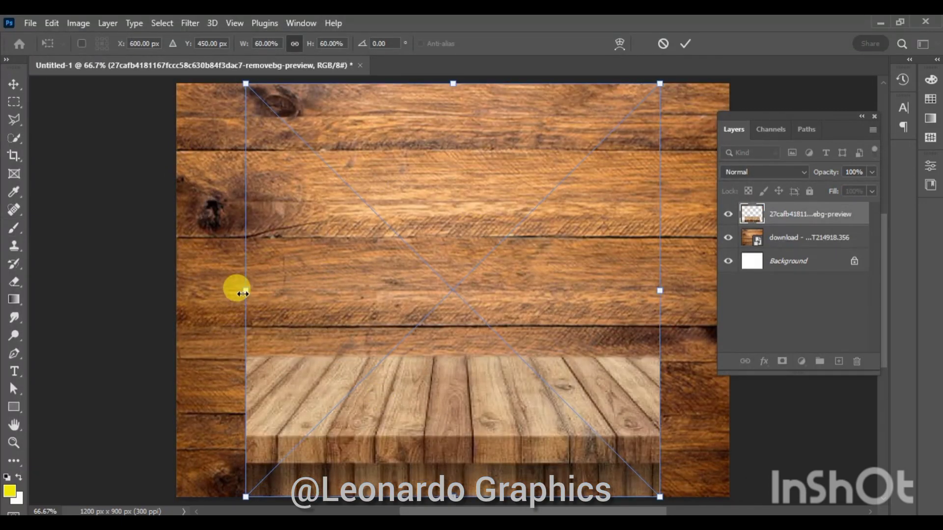
Widen the tabletop to full canvas width, lower its top edge, and commit the transform.
drag(245, 290, 174, 299)
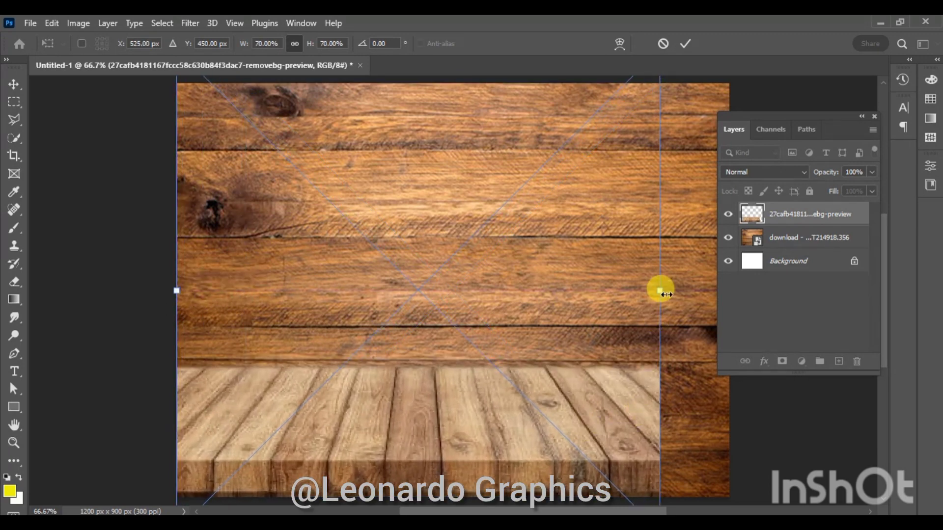
drag(660, 290, 740, 291)
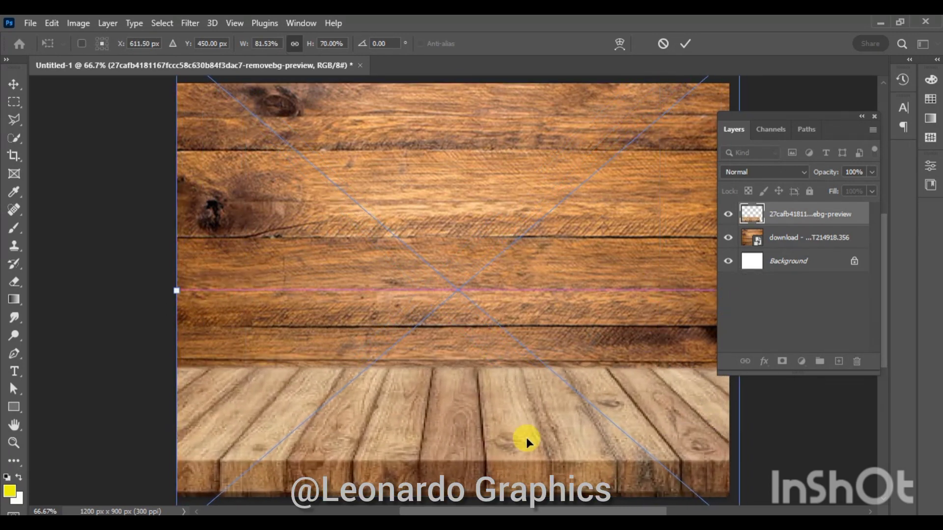
drag(522, 435, 521, 418)
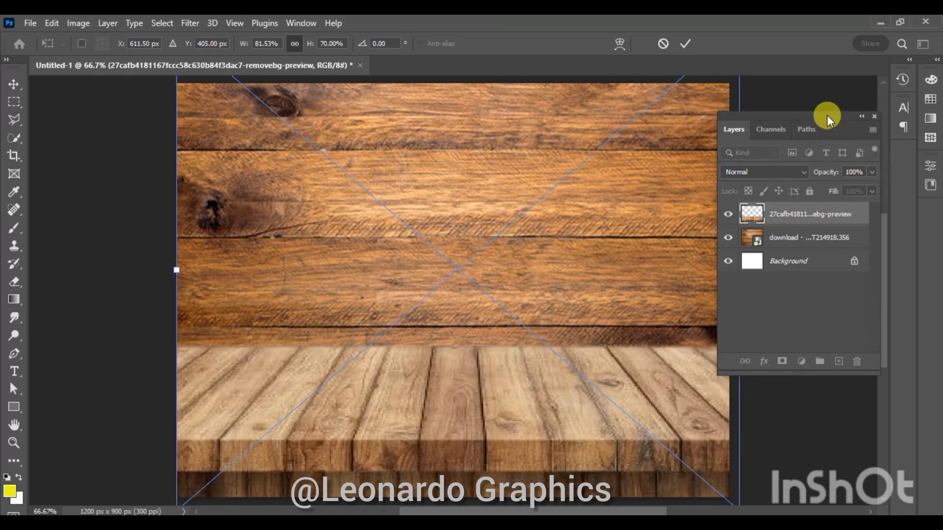
drag(827, 115, 767, 118)
drag(882, 255, 881, 237)
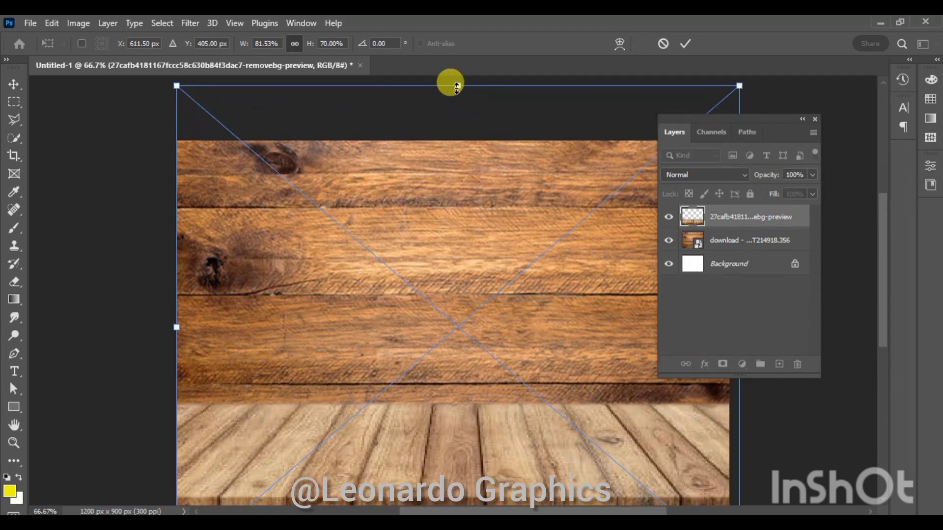
drag(456, 86, 457, 187)
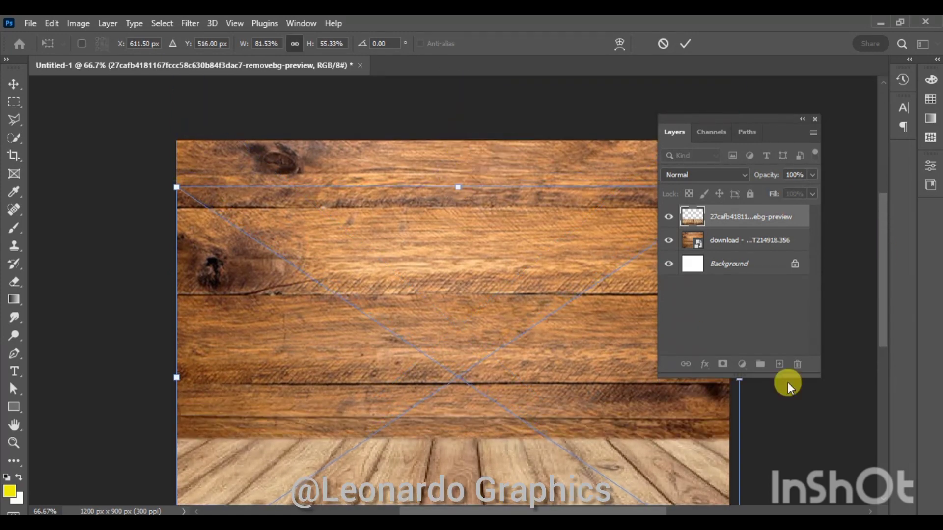
drag(882, 300, 879, 338)
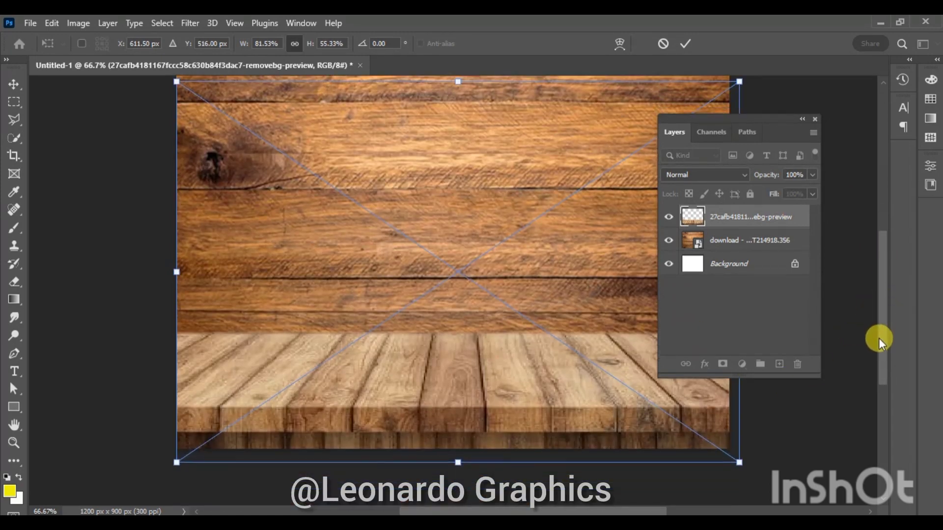
click(685, 47)
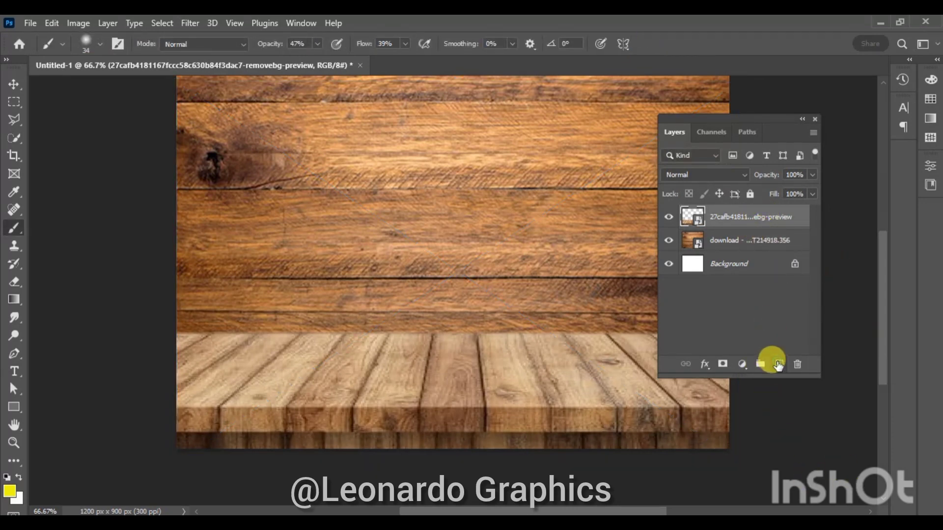
Add Layer 1 below the tabletop layer and set the foreground colour to near-black.
click(778, 364)
drag(758, 114, 806, 100)
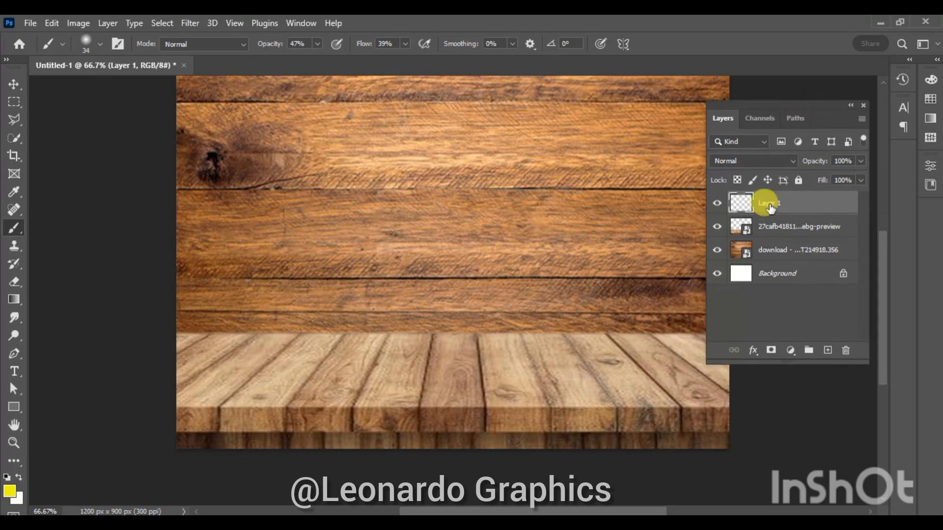
drag(780, 241, 776, 238)
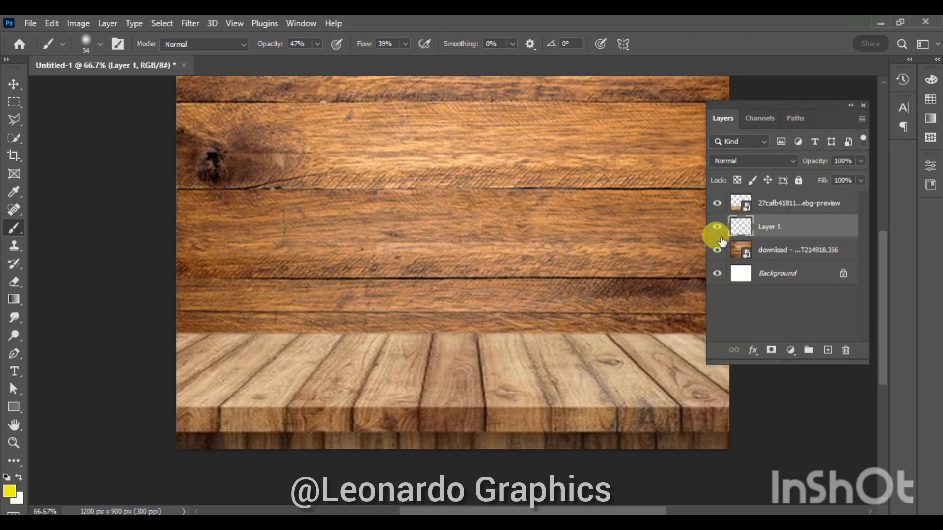
click(10, 493)
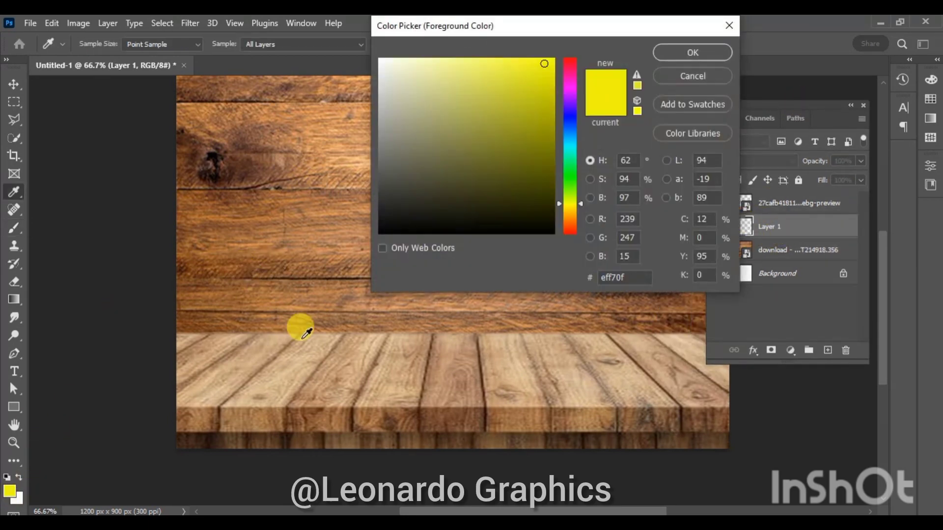
drag(571, 217, 571, 229)
click(547, 184)
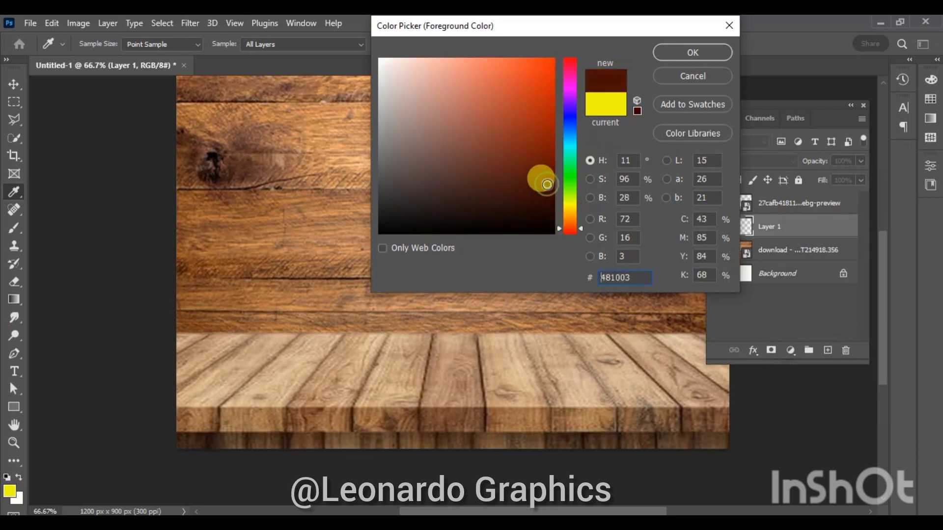
click(500, 128)
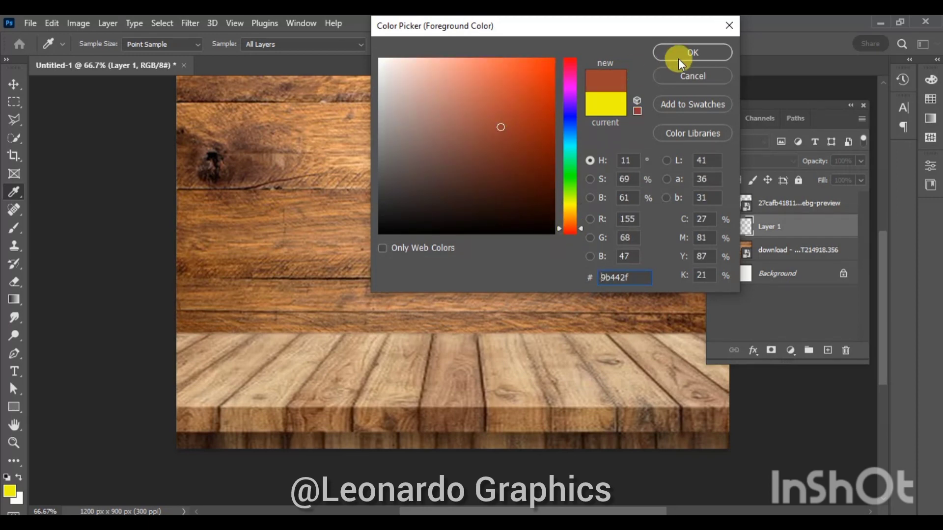
click(390, 214)
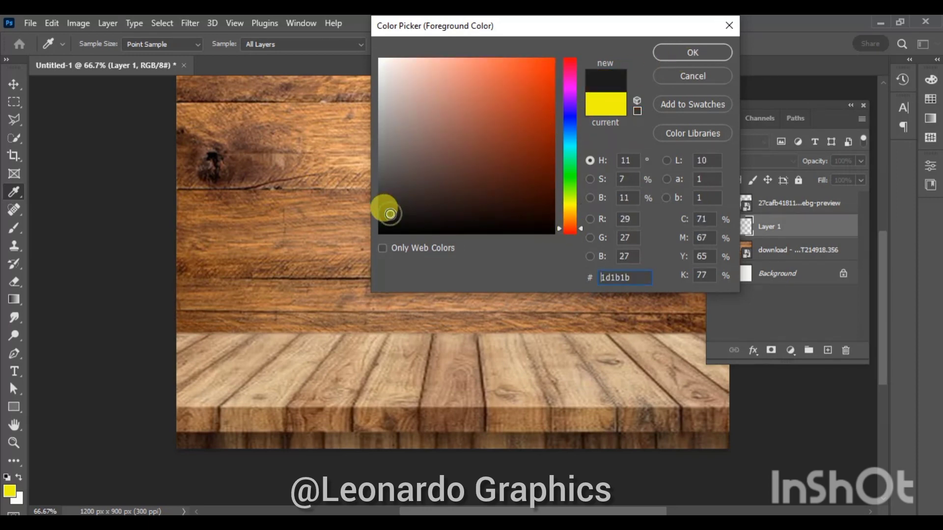
click(674, 48)
Brush a soft dark shadow along the wall–tabletop edge with an enlarged brush.
click(14, 227)
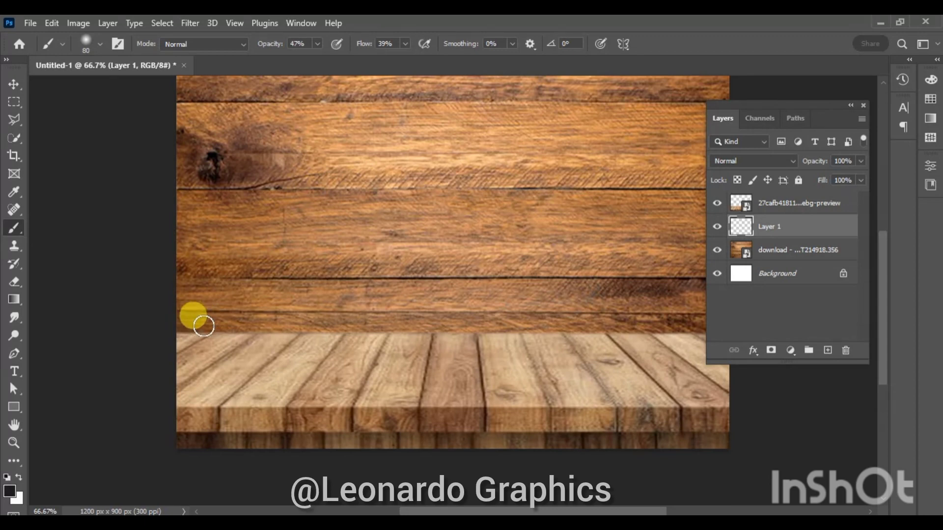
mouse_move(201, 327)
mouse_down()
mouse_move(633, 311)
mouse_move(166, 311)
mouse_up()
key(bracketright)
key(bracketright)
key(bracketright)
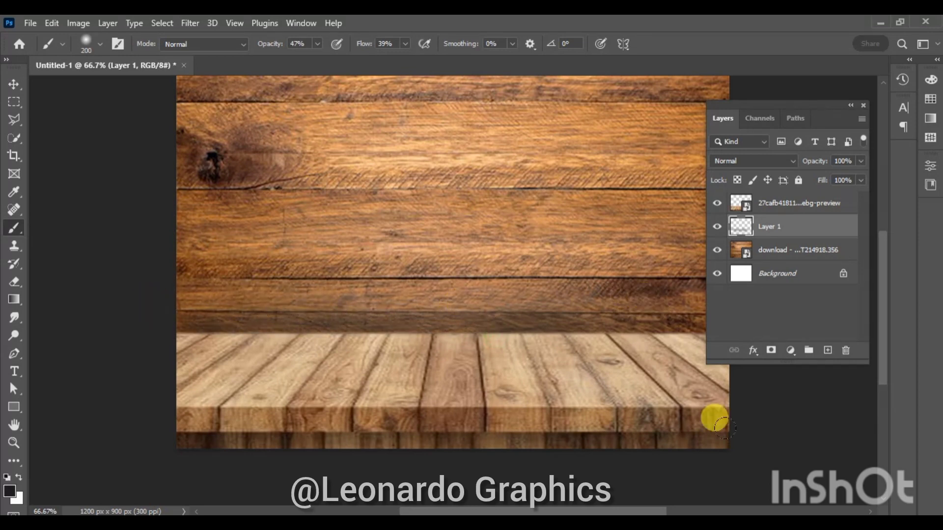
key(v)
click(798, 250)
Enlarge the Layer 1 shadow, set its blend mode to Hard Light, and commit.
click(785, 228)
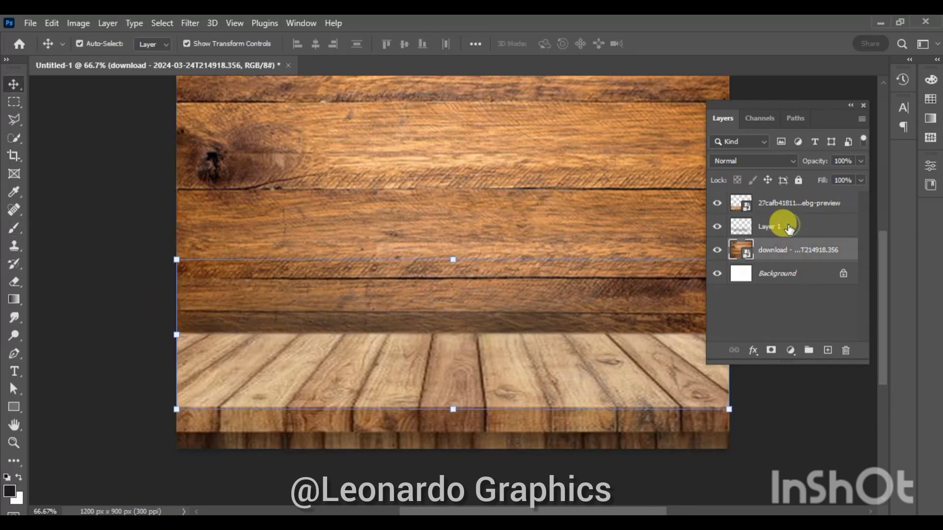
mouse_move(452, 259)
mouse_down()
mouse_move(449, 242)
mouse_move(457, 241)
mouse_up()
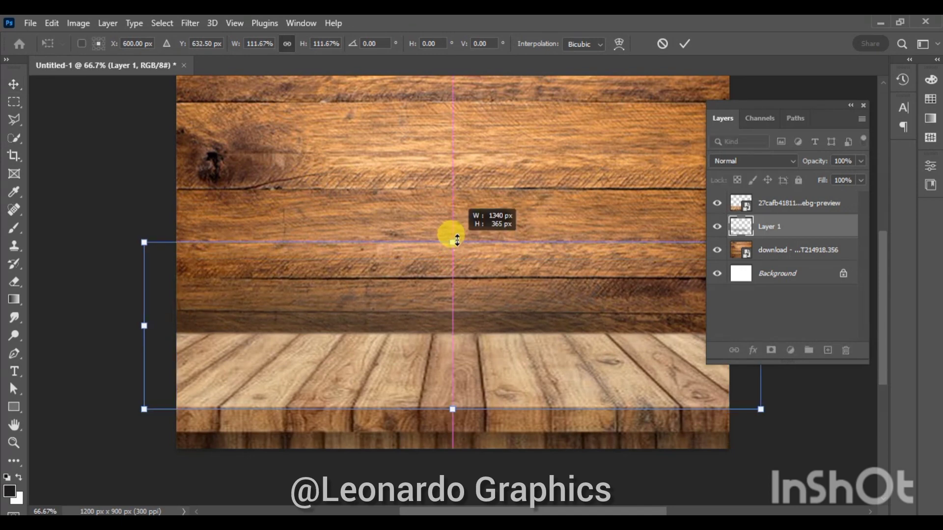
click(793, 162)
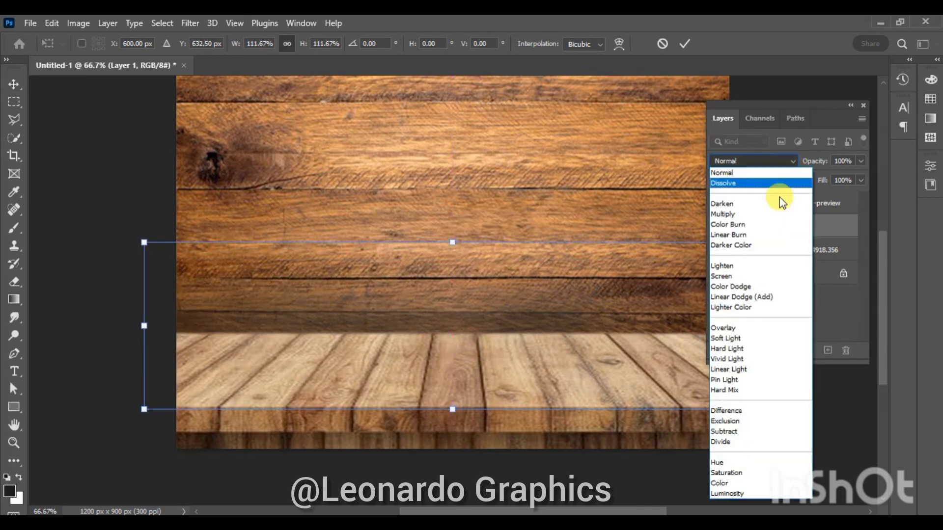
click(752, 348)
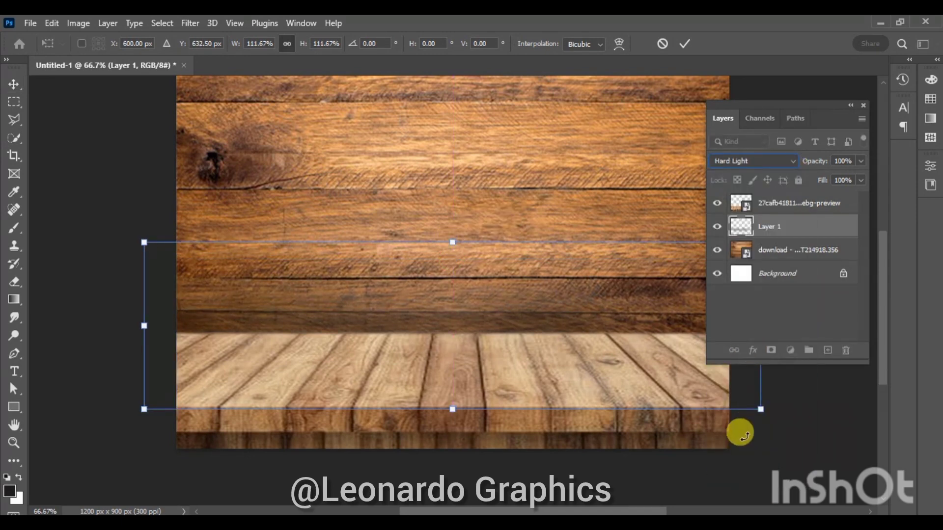
key(Return)
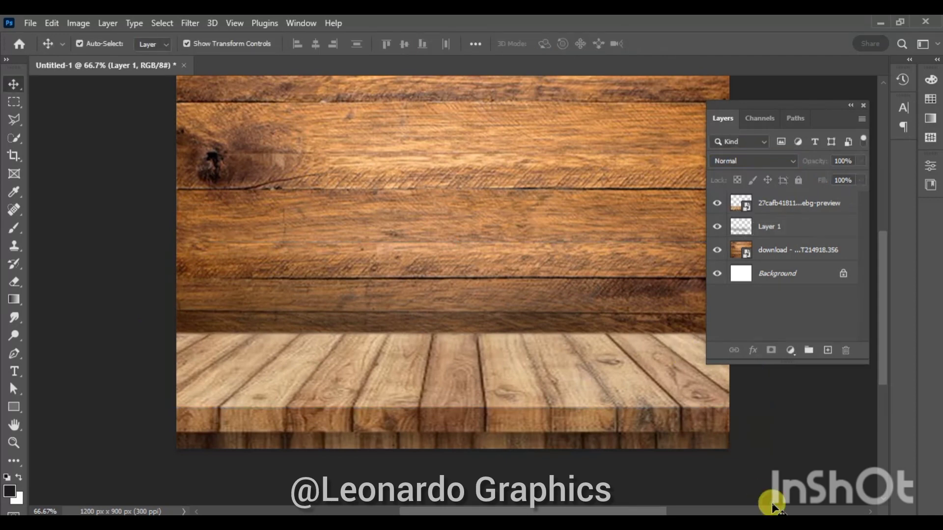
Preview blend modes on the tabletop layer and keep it at Normal.
click(693, 431)
click(793, 163)
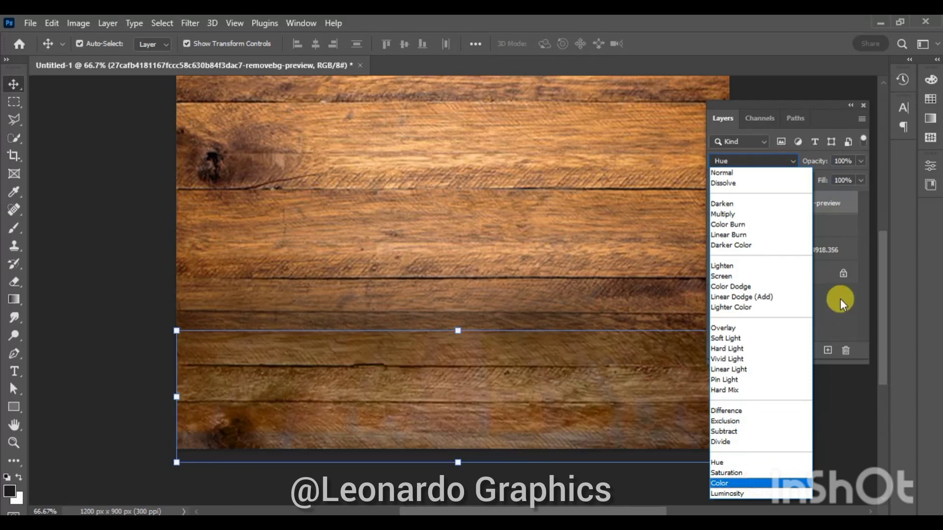
click(839, 442)
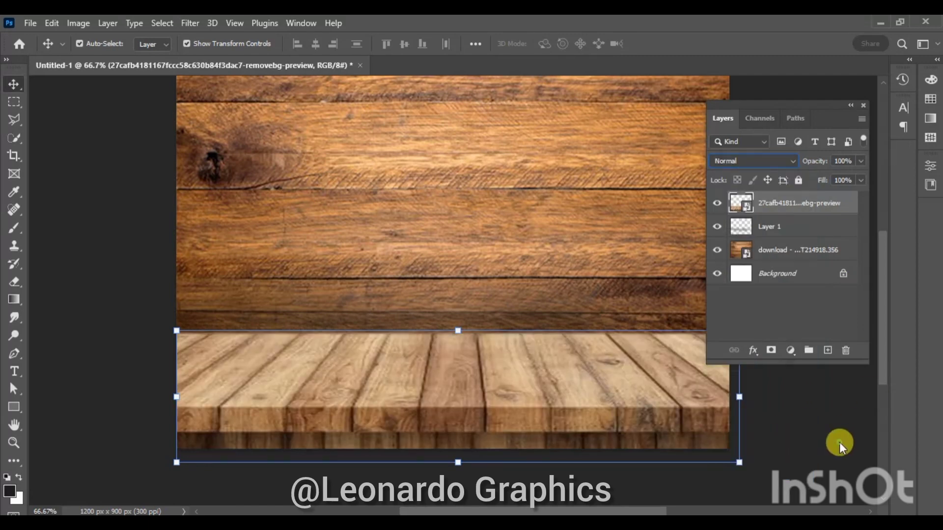
click(772, 89)
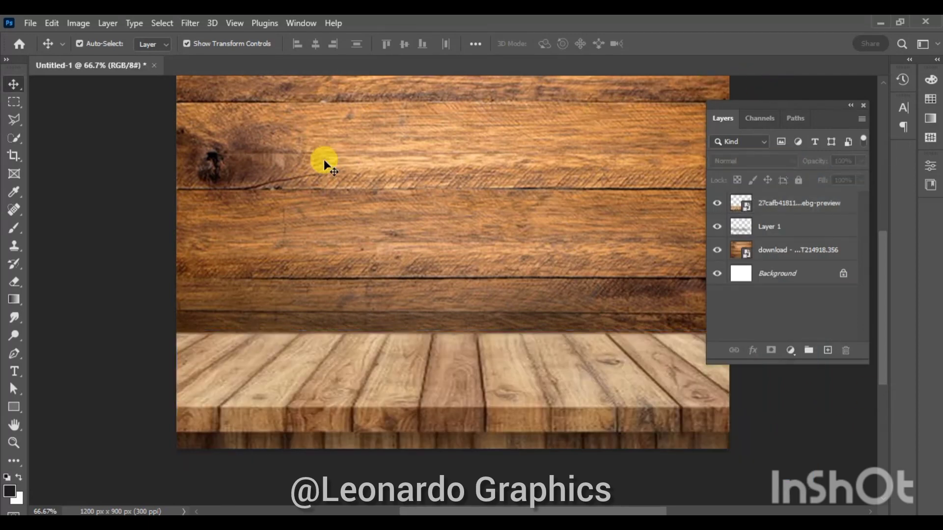
click(780, 203)
Place the round wooden plate image, shrink it and centre it on the upper wall.
click(40, 22)
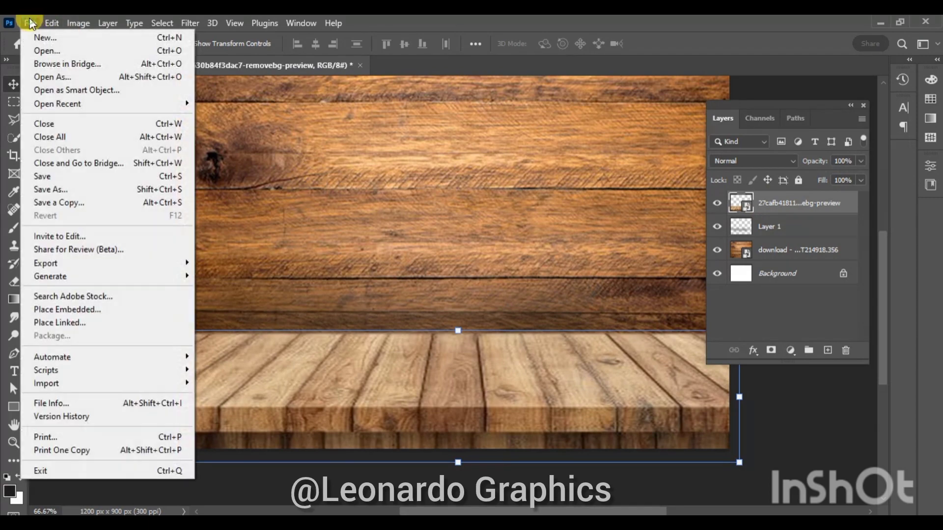
click(75, 307)
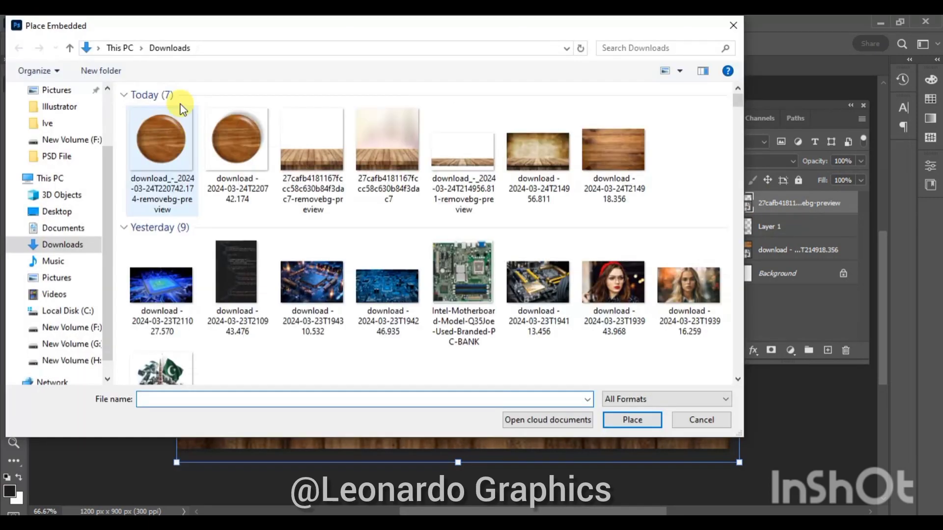
double_click(158, 144)
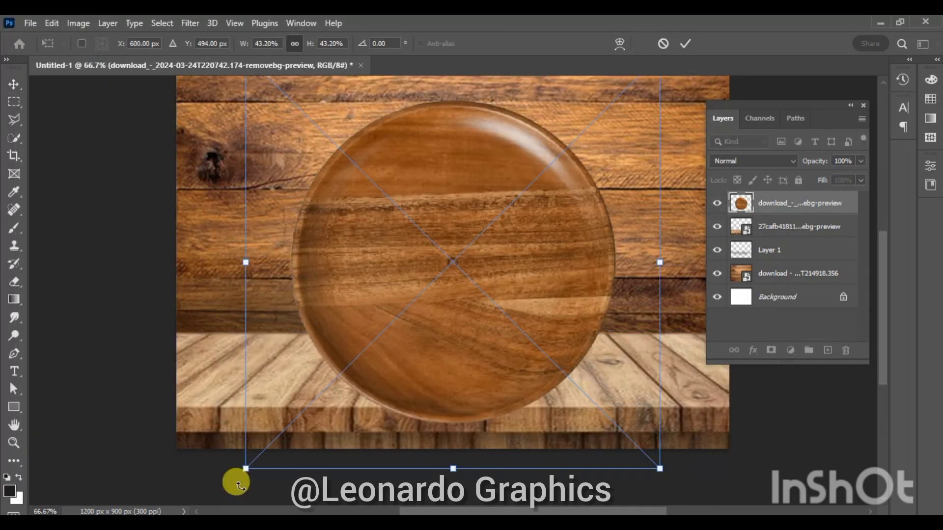
drag(246, 468, 468, 257)
mouse_move(559, 197)
mouse_down()
mouse_move(429, 231)
mouse_move(443, 236)
mouse_up()
drag(445, 293, 449, 285)
drag(487, 225, 496, 224)
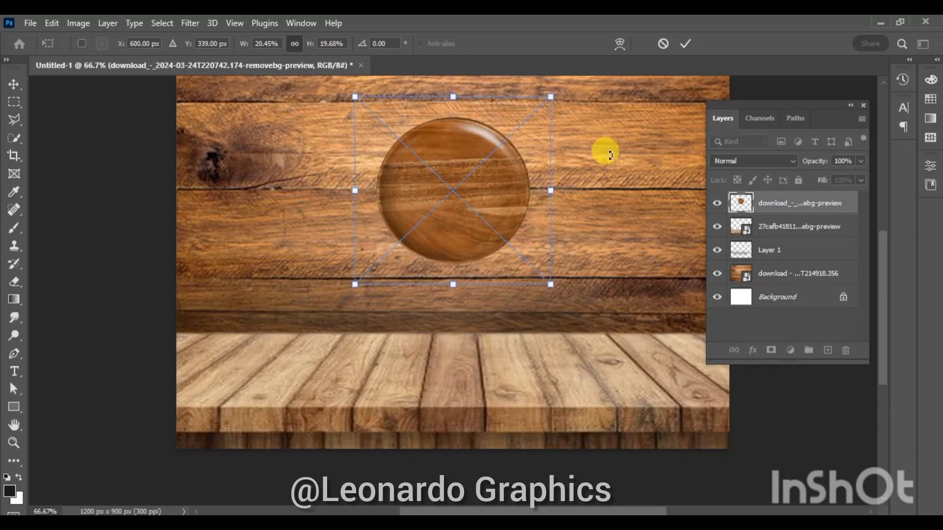
click(685, 43)
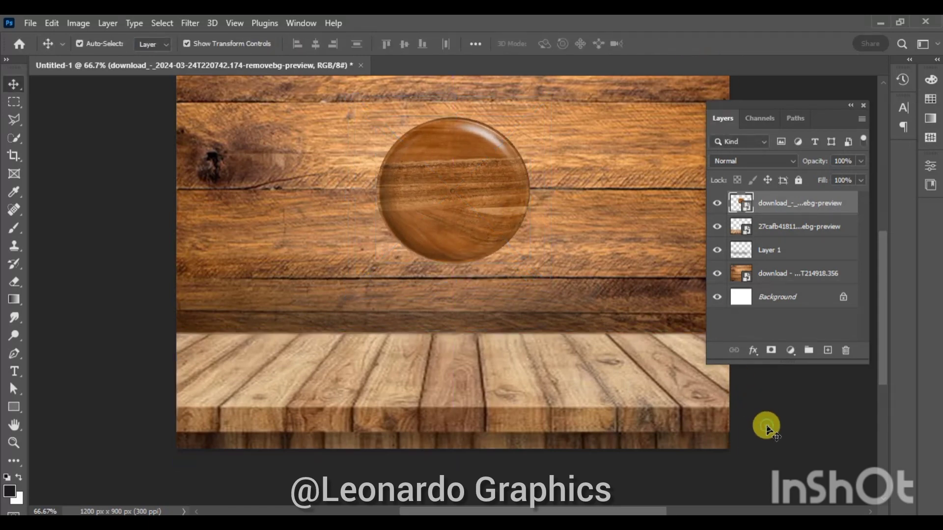
Fine-tune the plate's transform once more and commit it.
click(479, 228)
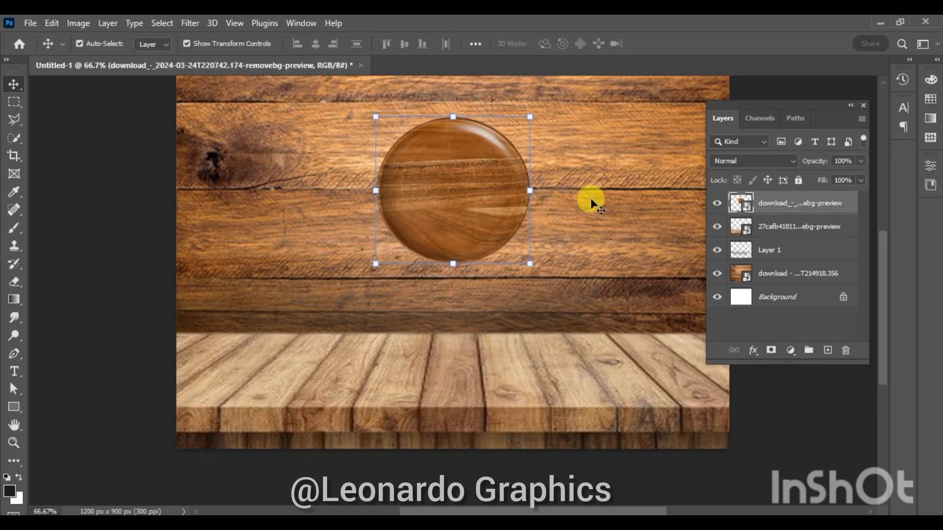
drag(541, 107, 551, 99)
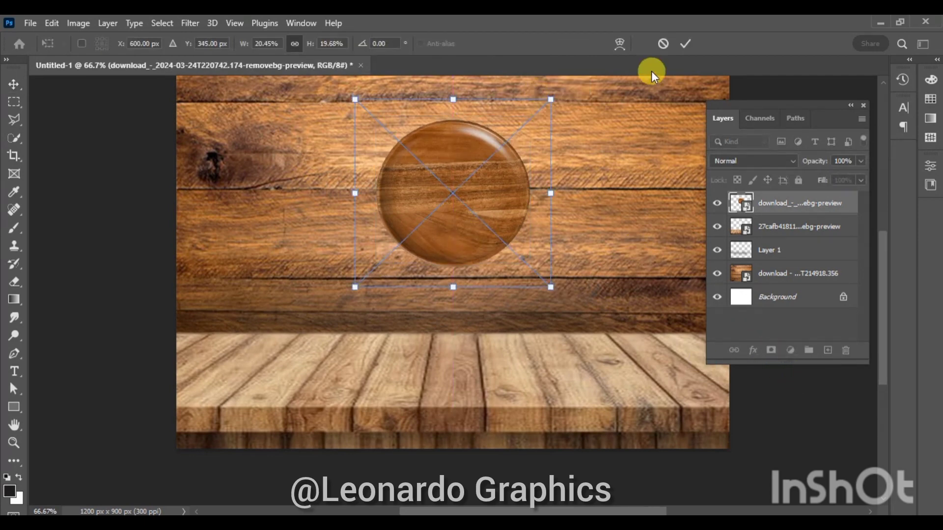
click(683, 45)
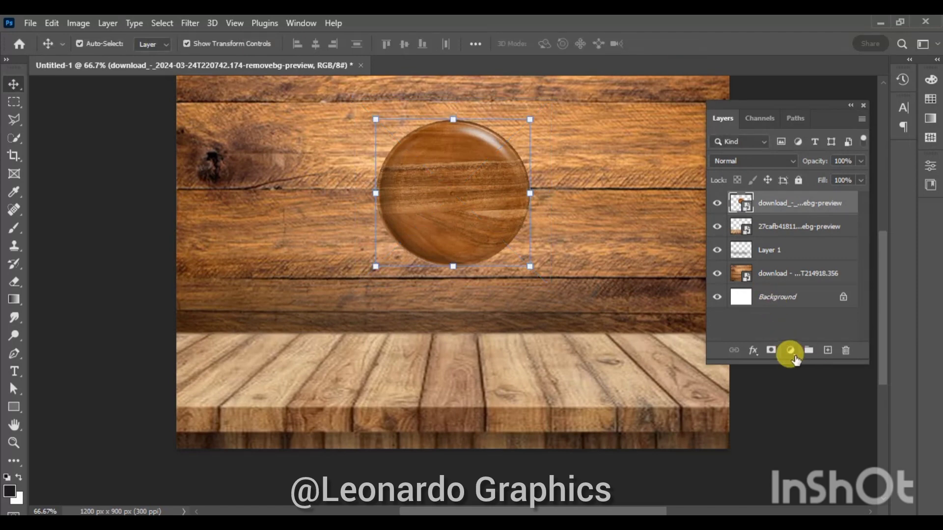
click(790, 351)
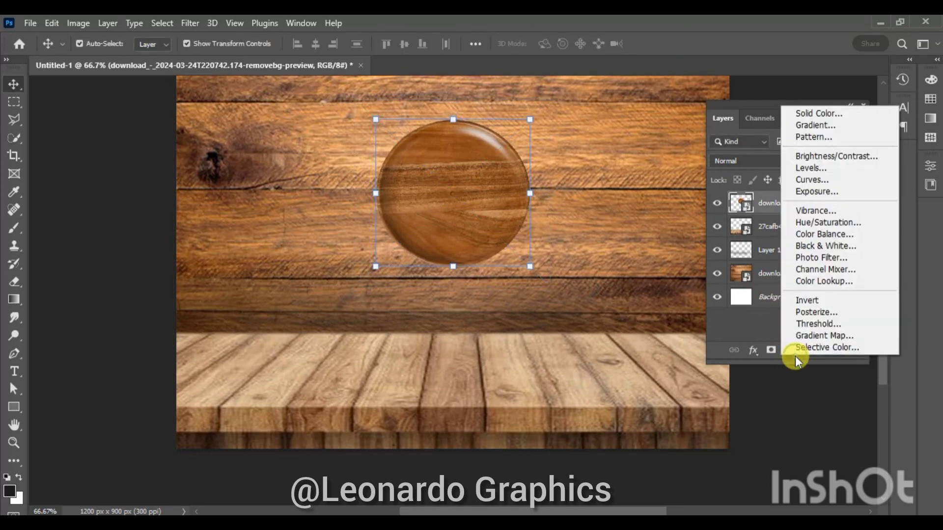
click(740, 411)
Open the plate's Blending Options and enable Drop Shadow.
click(753, 350)
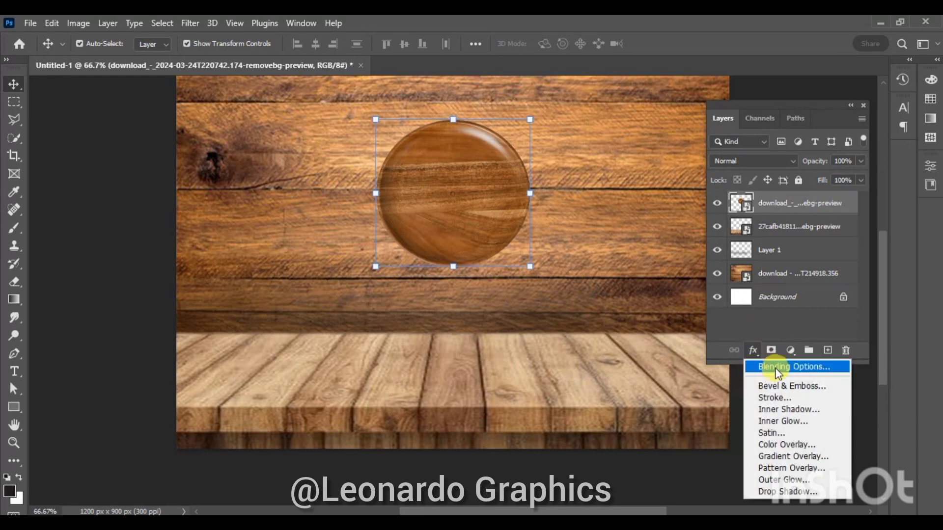
click(778, 372)
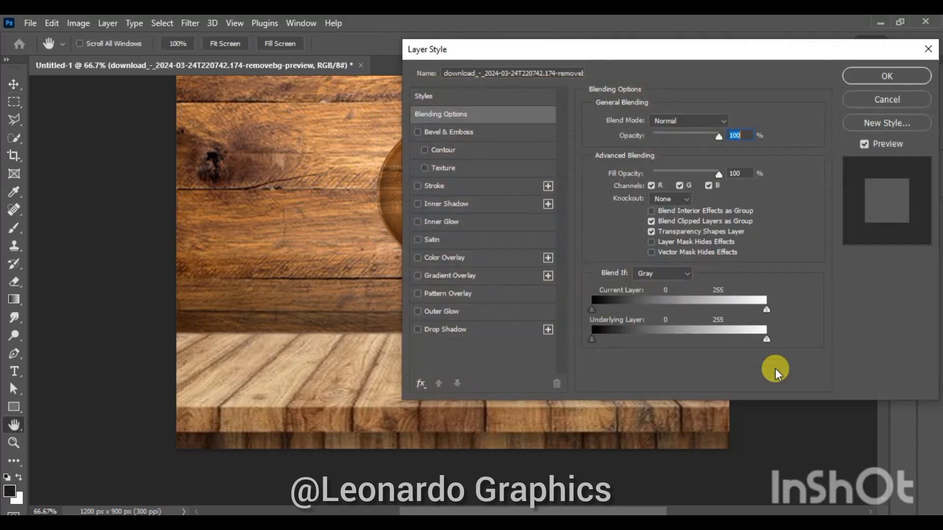
click(426, 328)
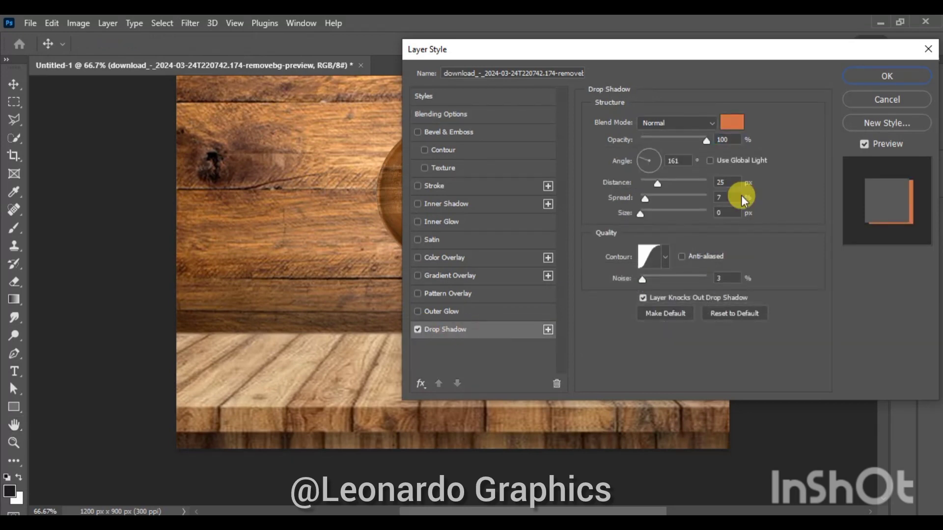
drag(763, 55, 859, 51)
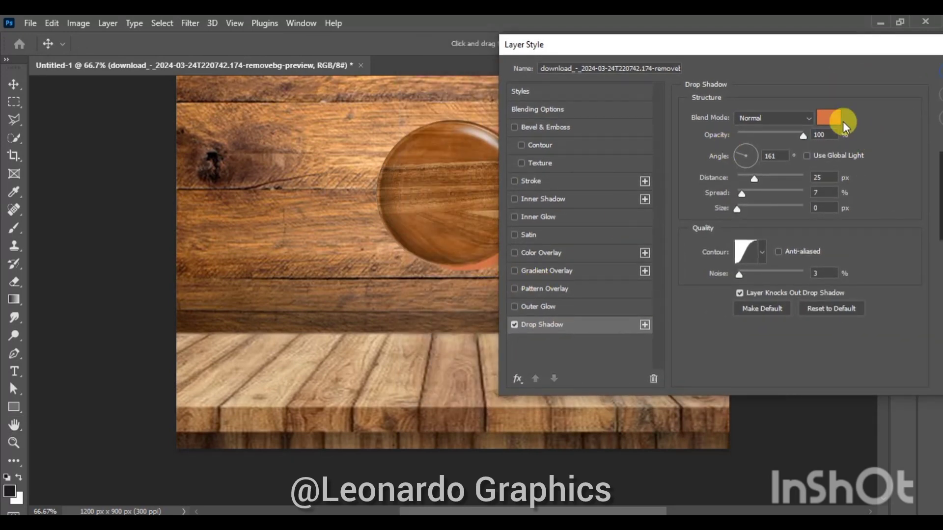
Choose the drop shadow colour, sampling a warm brown from the plate's wood.
click(830, 117)
drag(530, 67, 546, 65)
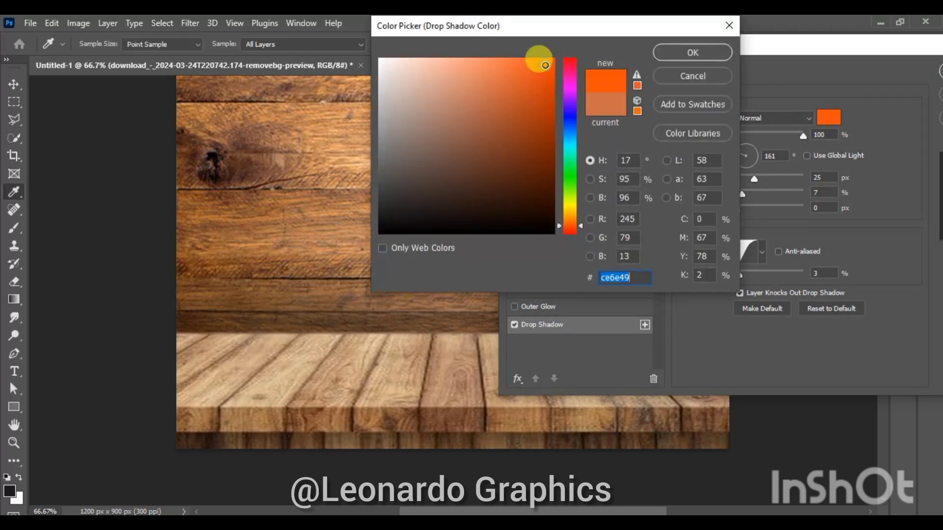
drag(603, 28, 836, 66)
click(749, 144)
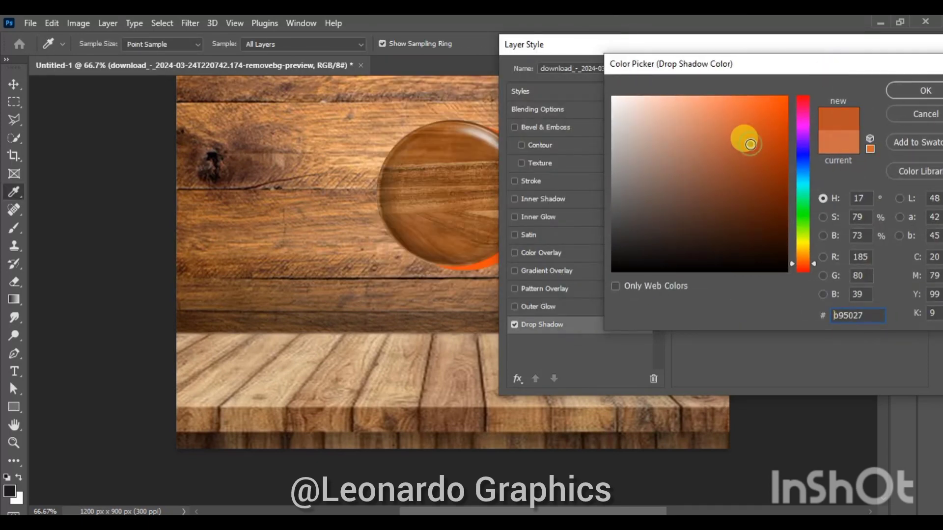
click(744, 180)
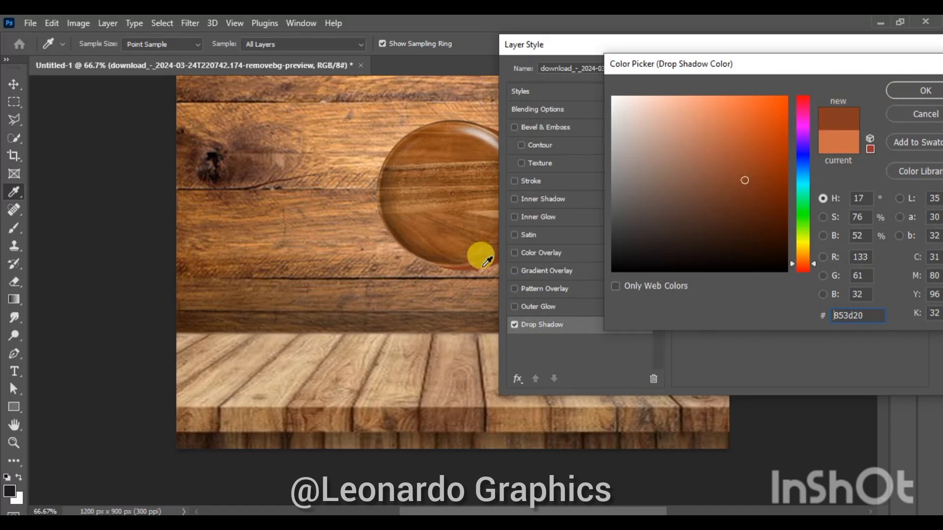
drag(480, 252, 320, 168)
click(753, 170)
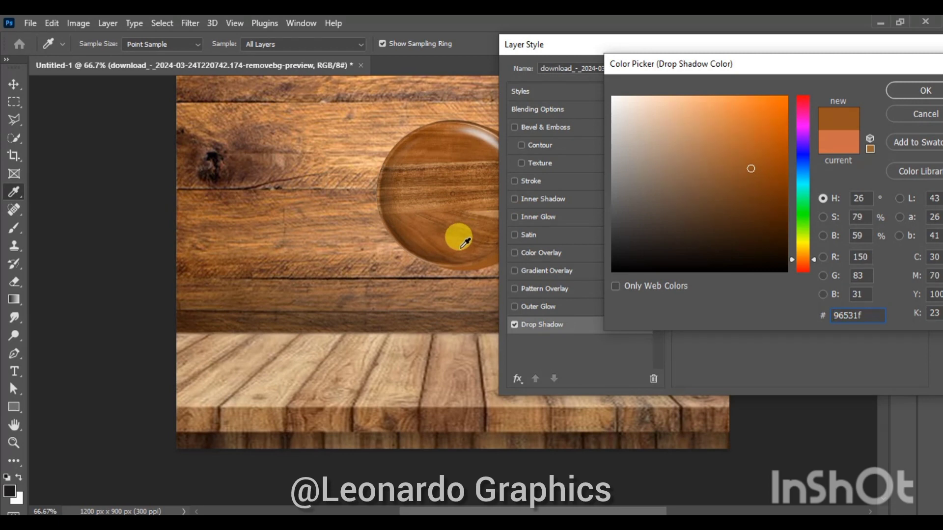
click(438, 239)
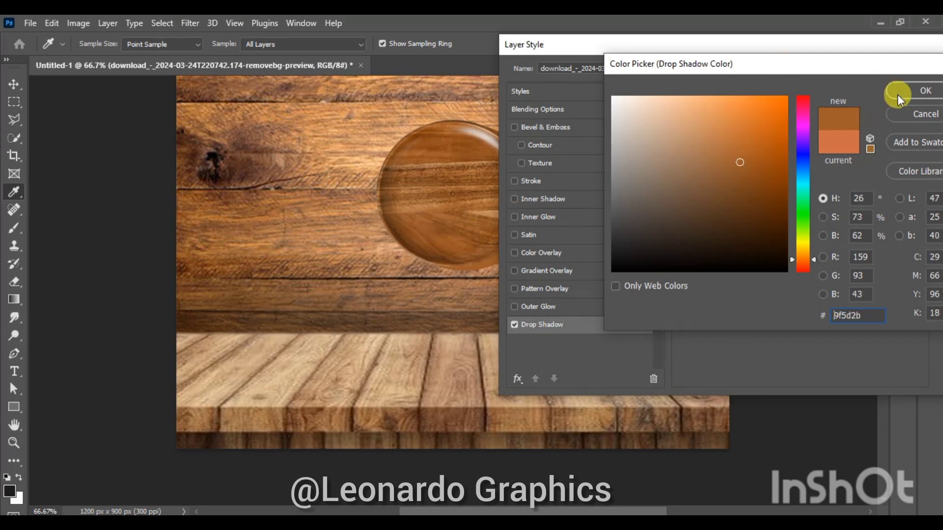
Confirm the brown shadow, nudge it lower-right, set it to Linear Burn, and enable Inner Glow.
click(915, 92)
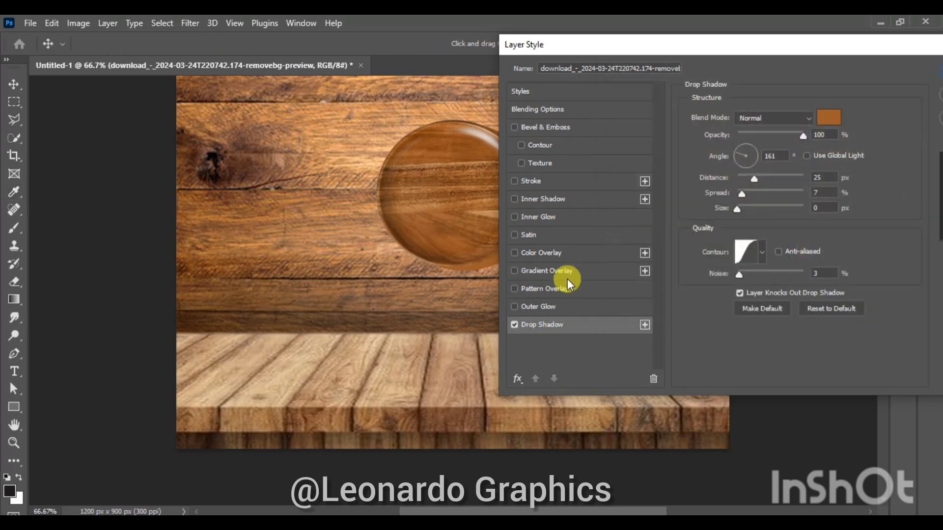
drag(450, 268, 456, 271)
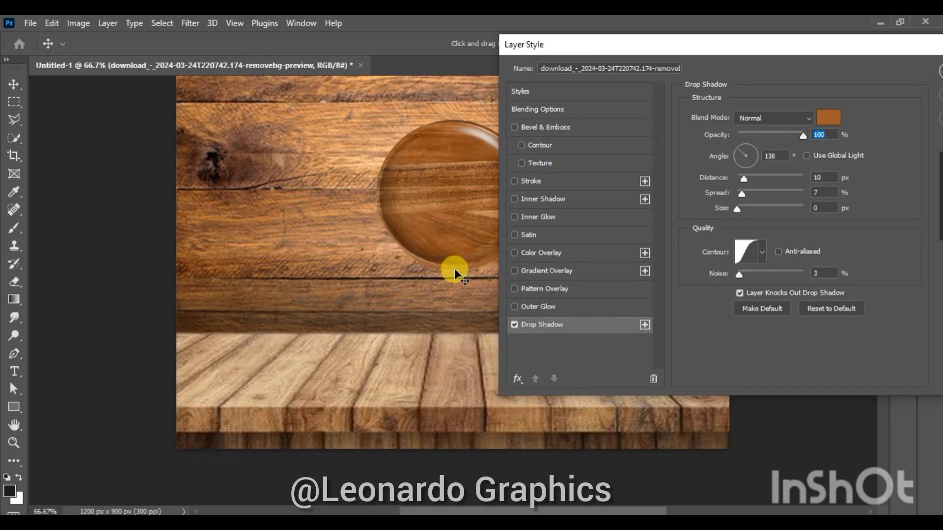
mouse_move(774, 46)
mouse_down()
mouse_move(189, 192)
mouse_move(659, 105)
mouse_move(700, 61)
mouse_move(795, 58)
mouse_up()
click(814, 131)
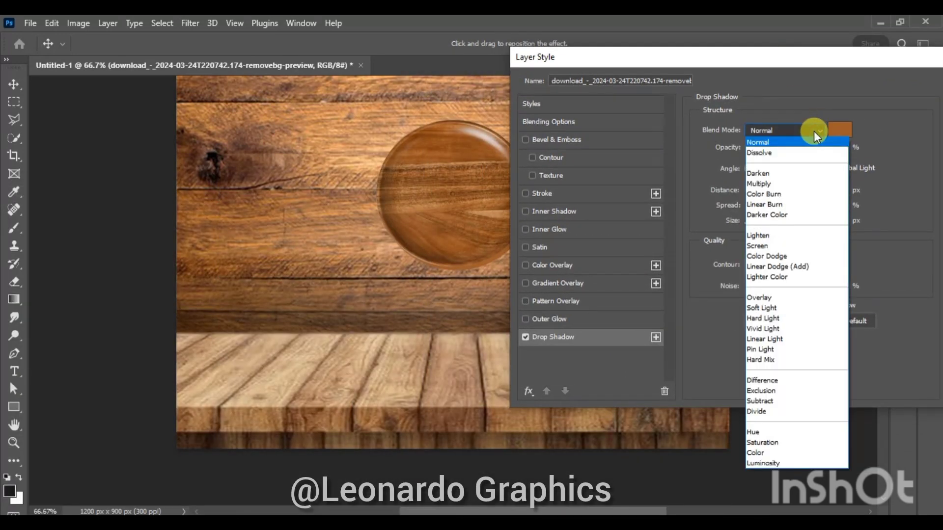
click(794, 202)
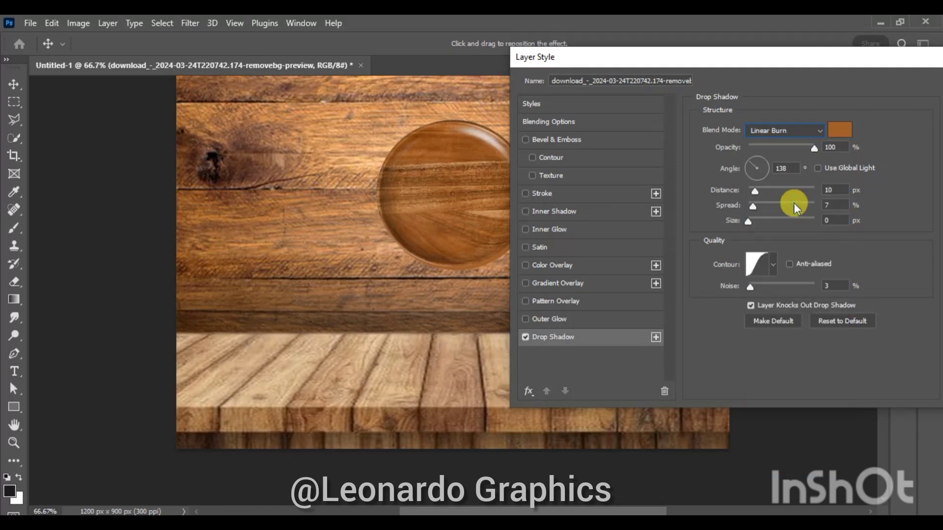
click(561, 227)
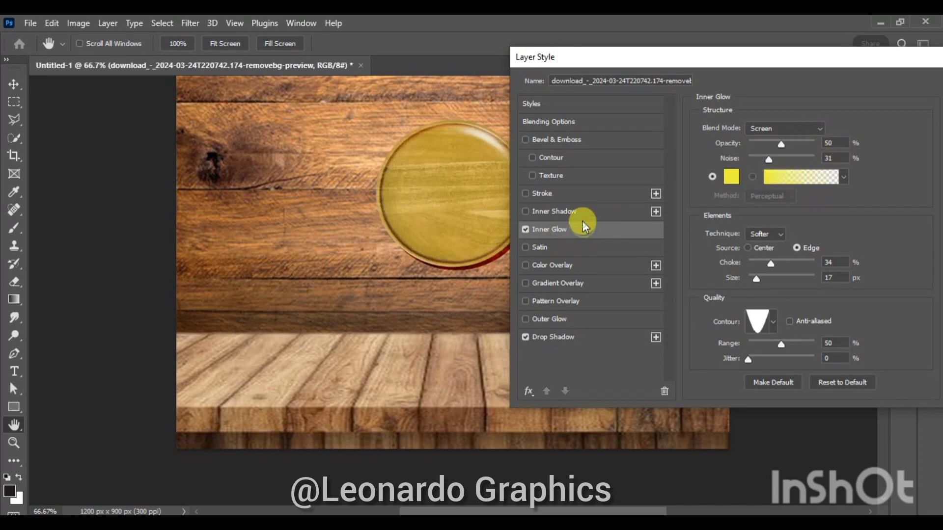
Enable Inner Shadow with deep red colour #882226 and Linear Dodge (Add) blending.
click(590, 207)
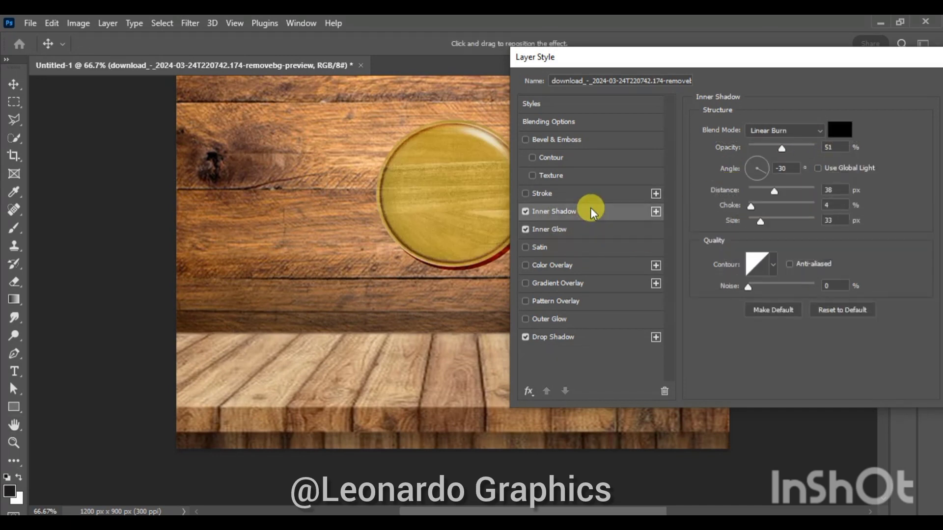
click(840, 130)
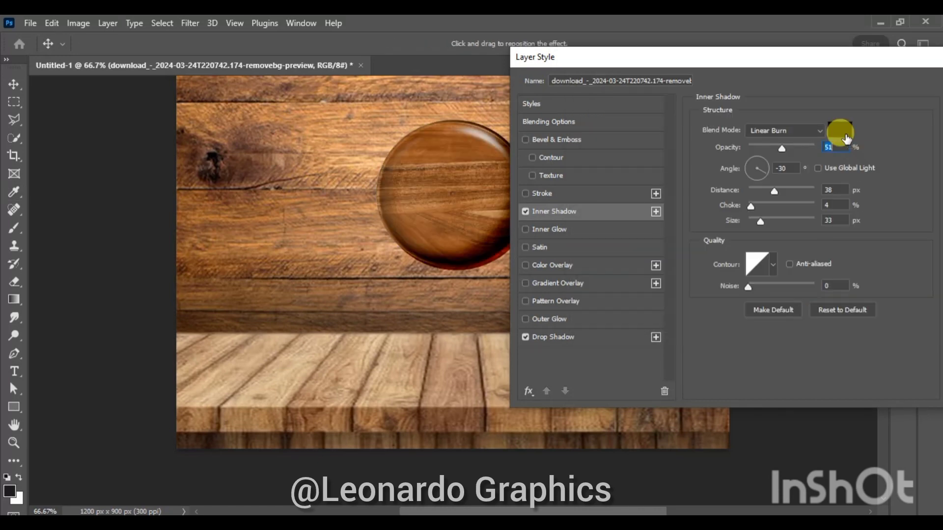
click(769, 101)
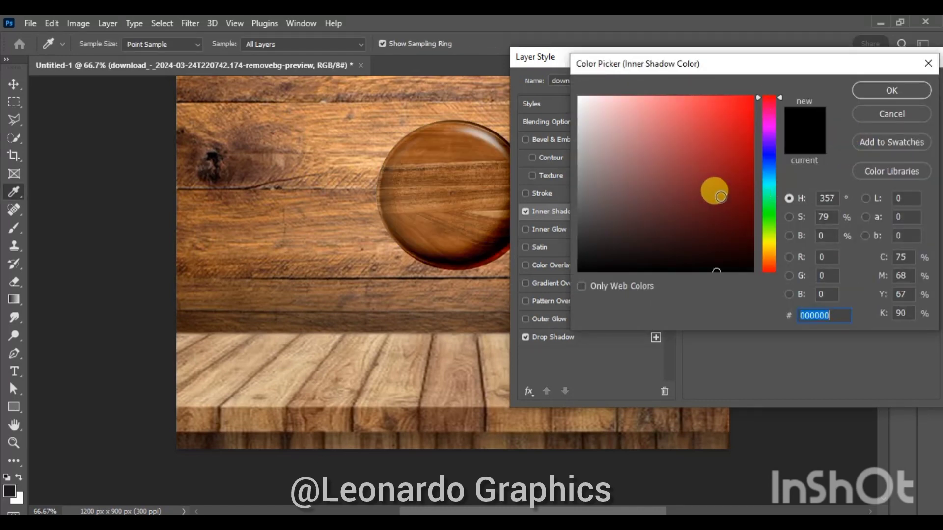
drag(713, 190, 711, 178)
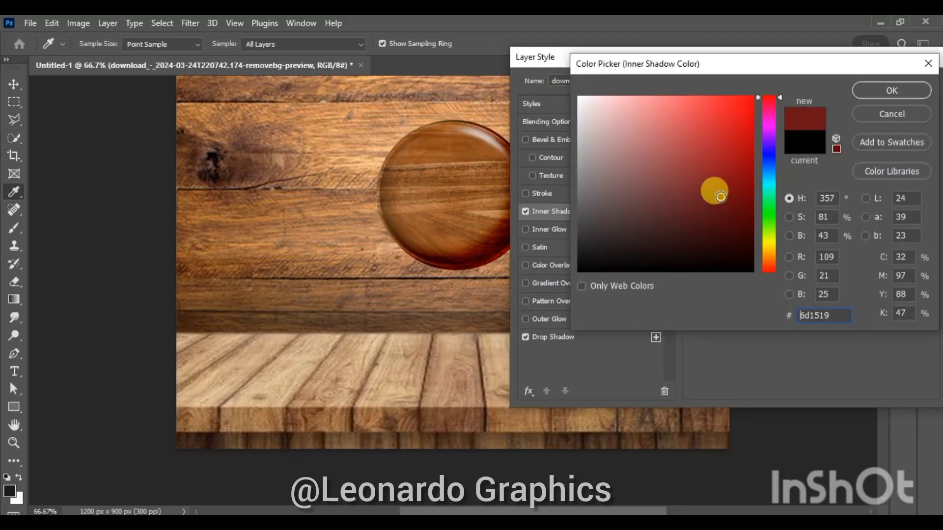
click(885, 89)
click(811, 129)
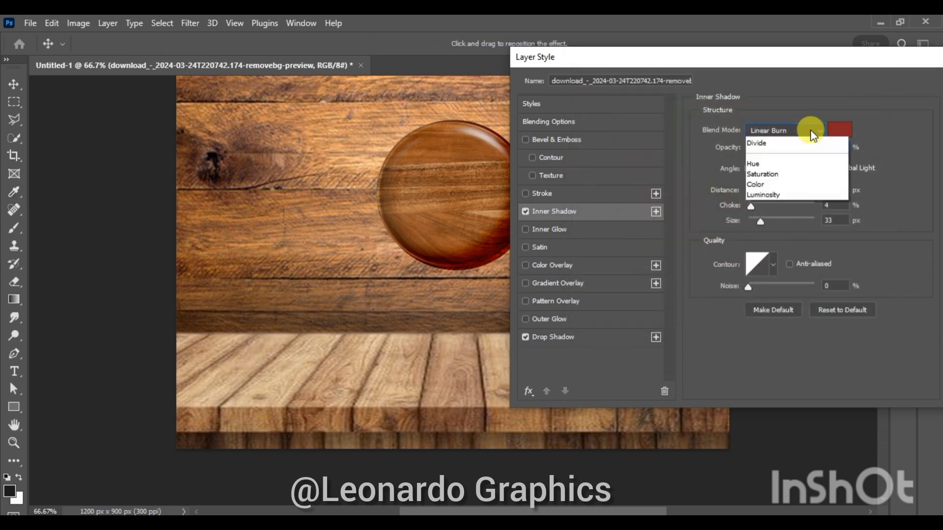
click(816, 267)
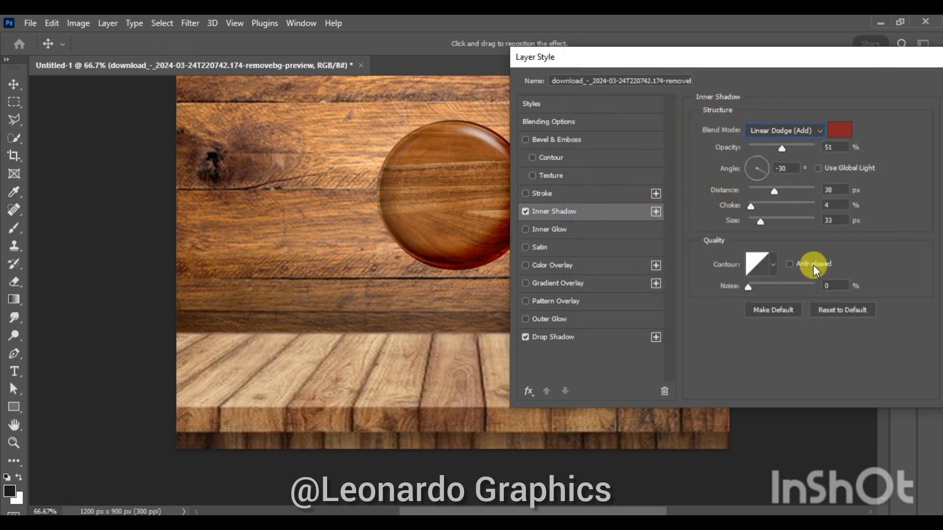
Set the inner shadow size to 51 px and distance to 50 px, adjusting opacity.
drag(781, 147, 770, 149)
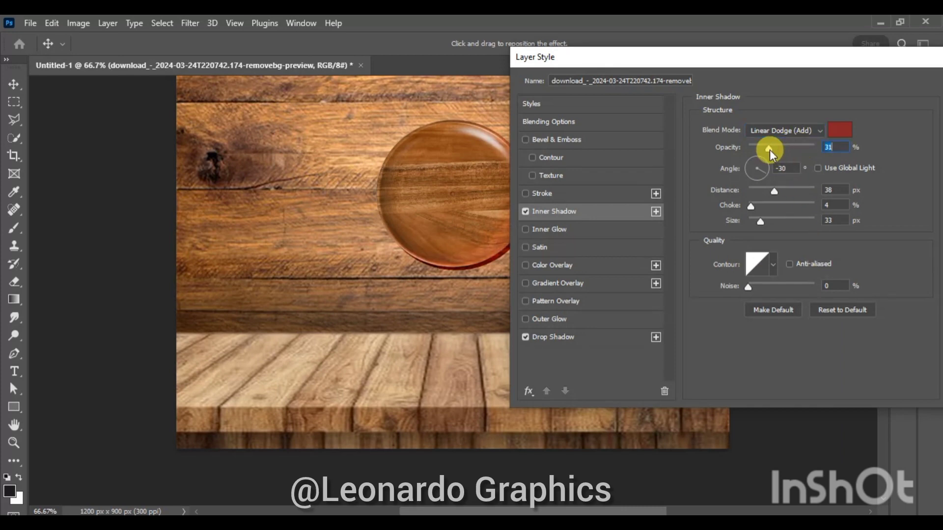
click(762, 222)
drag(771, 192, 783, 190)
drag(770, 149, 780, 148)
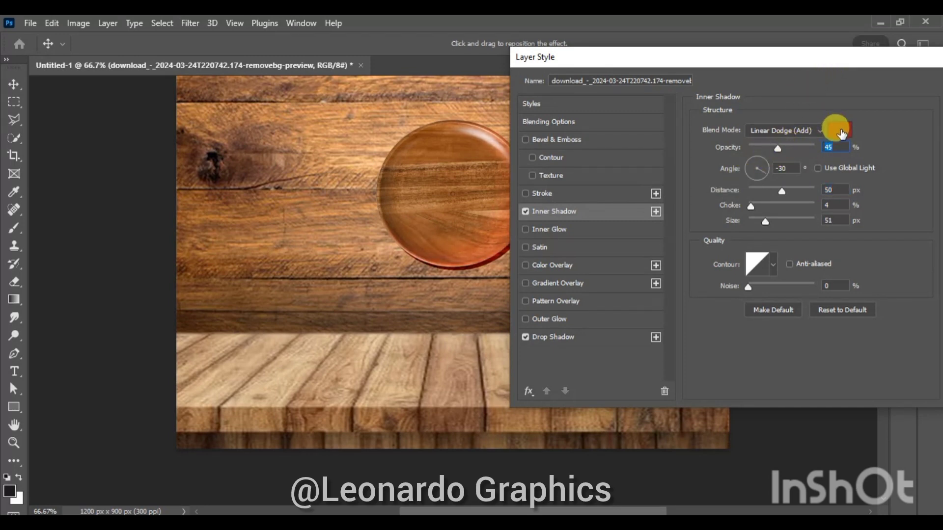
click(558, 337)
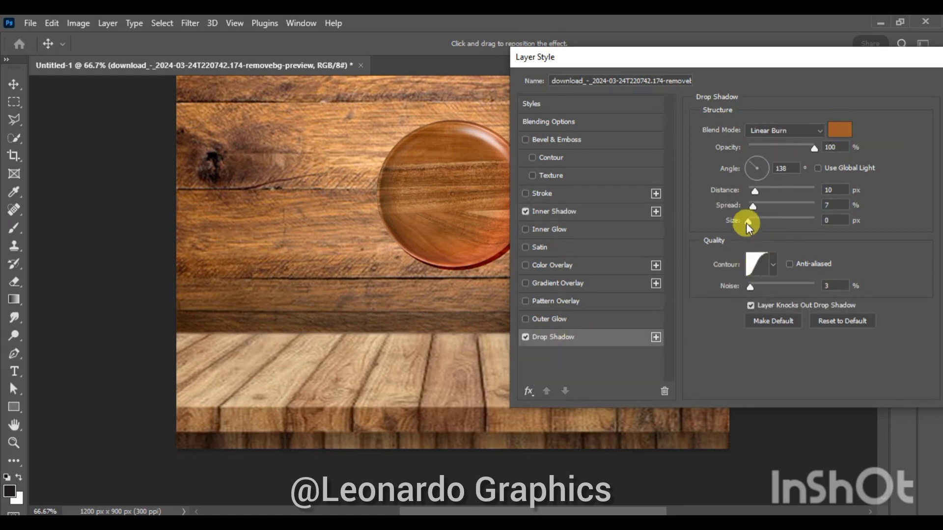
Set the drop shadow to 13 px size, 7 distance, 3 spread, 82% opacity, and apply it.
mouse_move(746, 220)
mouse_down()
mouse_move(756, 219)
mouse_move(758, 191)
mouse_move(751, 207)
mouse_up()
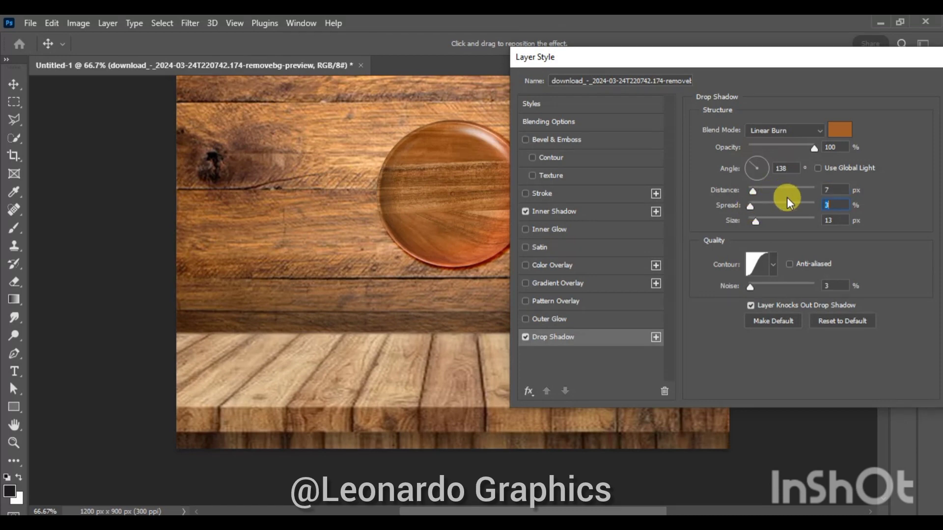
click(803, 152)
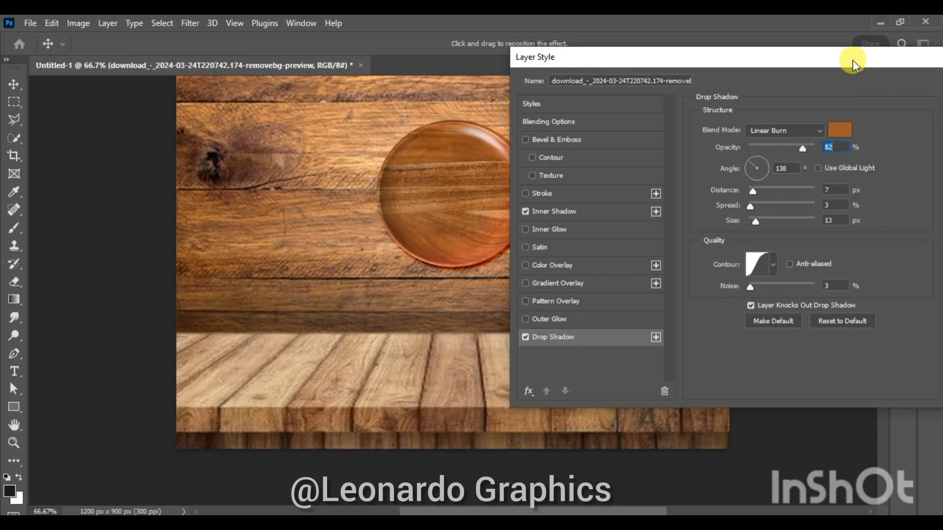
drag(853, 60, 759, 74)
click(905, 100)
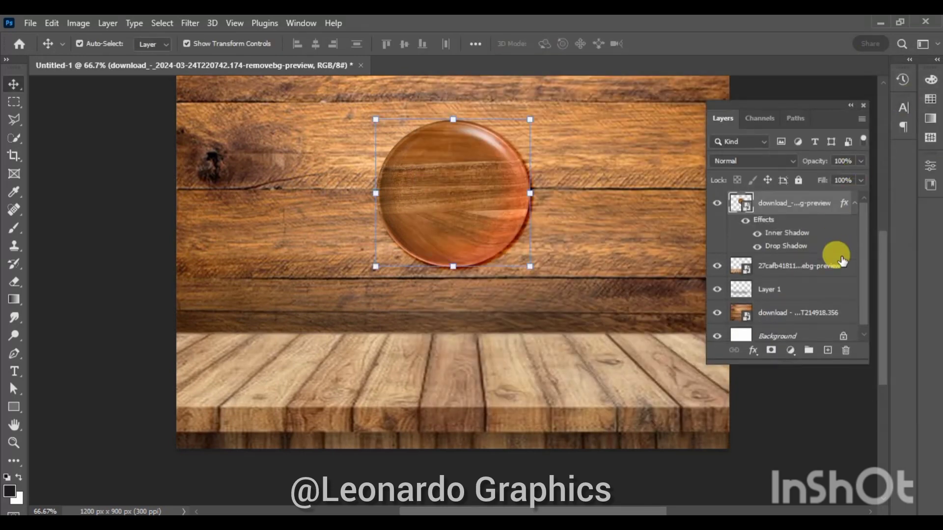
Rasterize the wood wall layer from its right-click menu.
drag(862, 272, 863, 323)
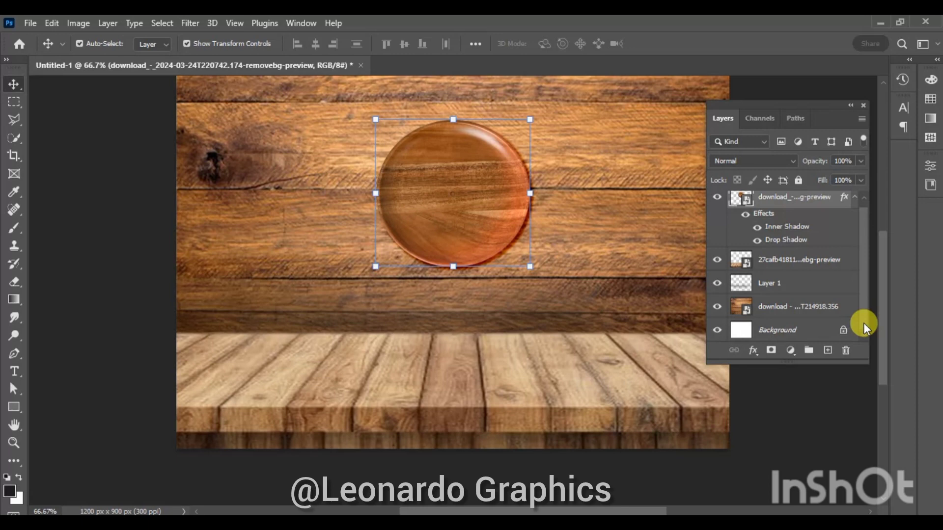
right_click(746, 308)
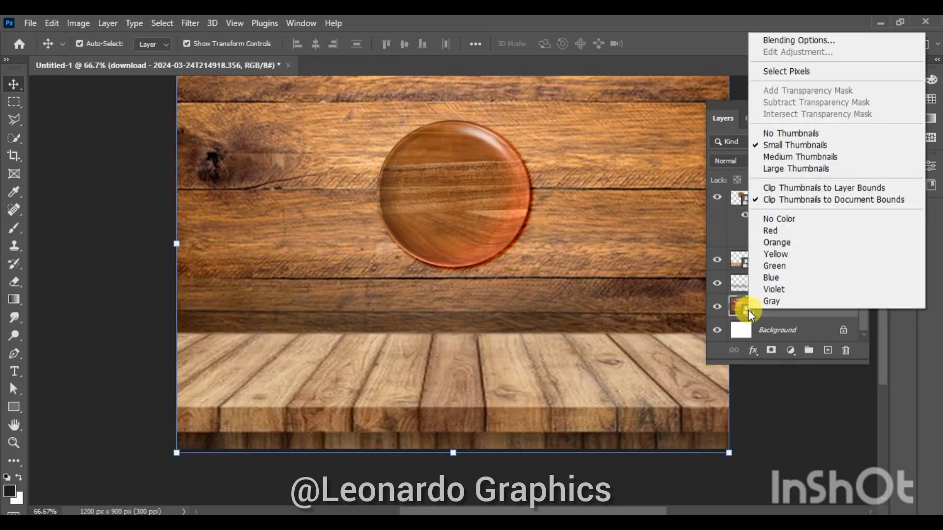
click(788, 314)
right_click(788, 313)
click(717, 302)
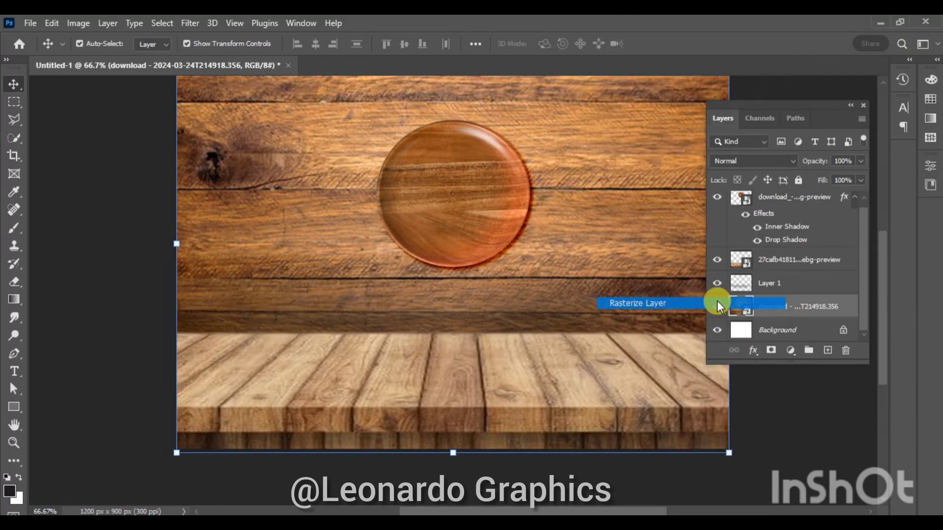
Add then undo a layer mask on the wood wall, and cancel its layer style settings.
click(772, 352)
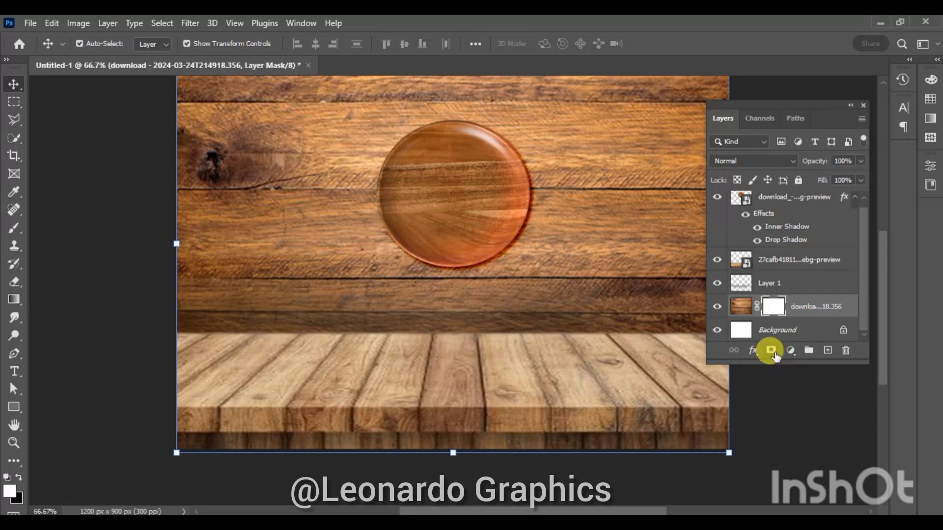
key(ctrl+z)
right_click(759, 306)
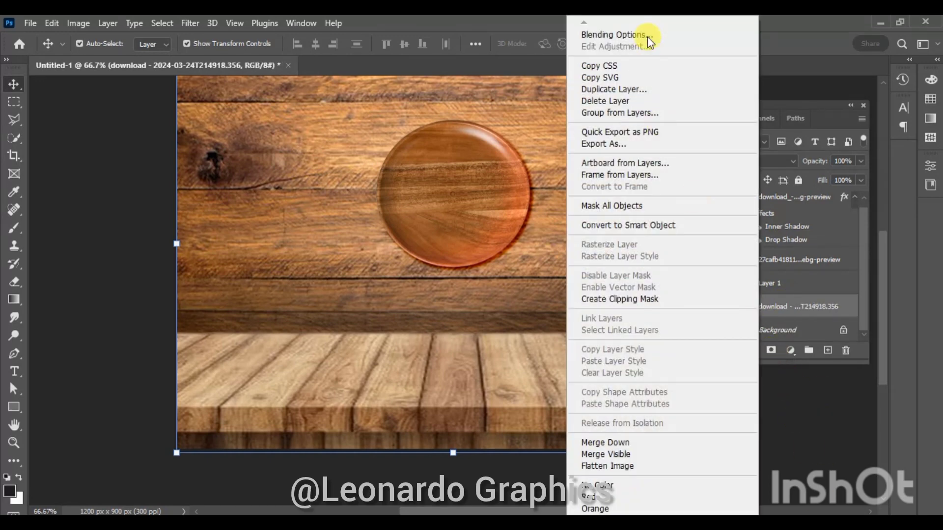
key(Escape)
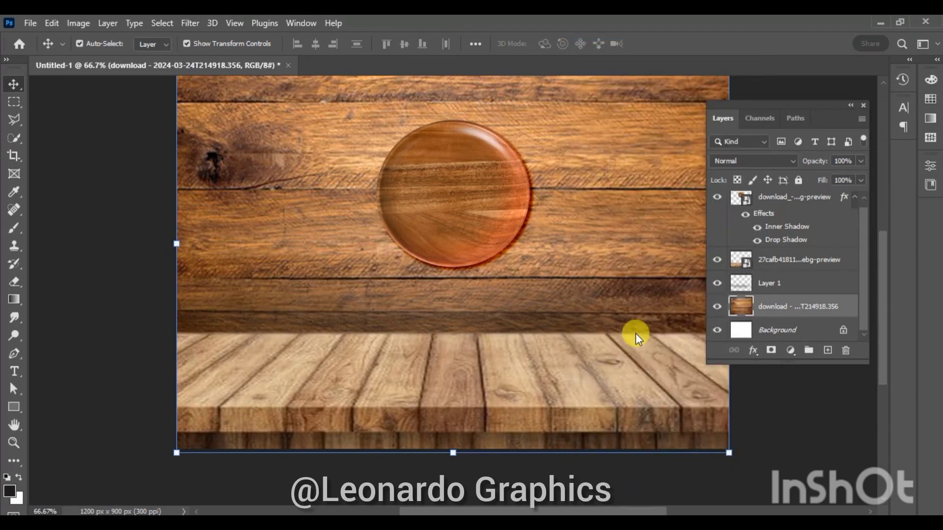
double_click(737, 314)
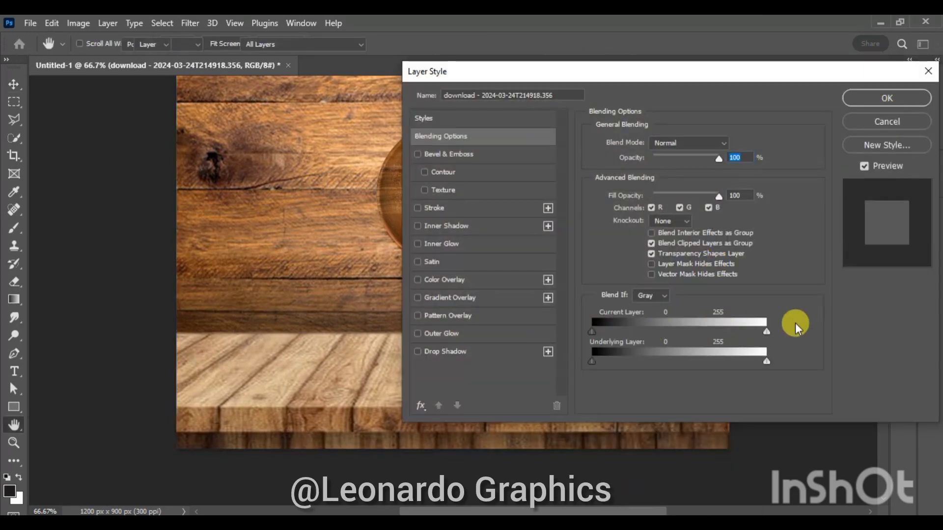
key(Escape)
Add a near-black Solid Color fill layer, leaving it at Normal blending.
click(791, 352)
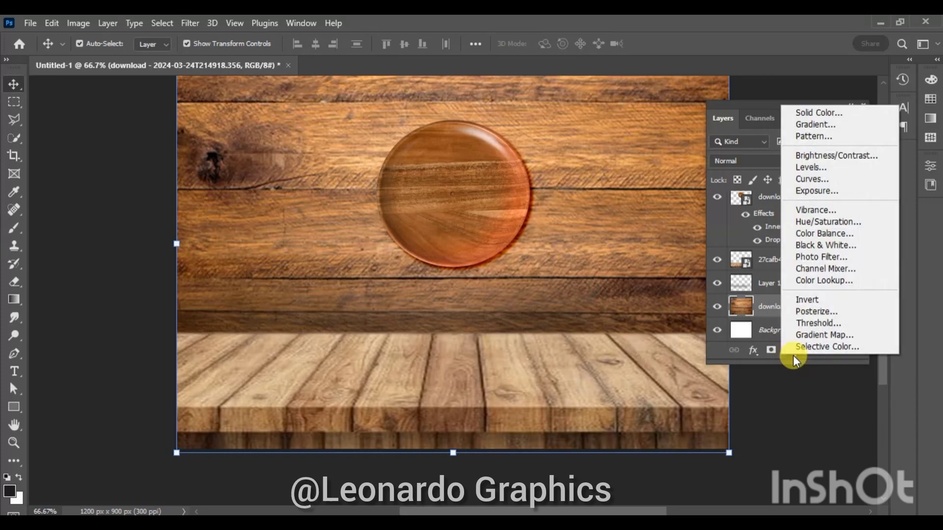
click(831, 114)
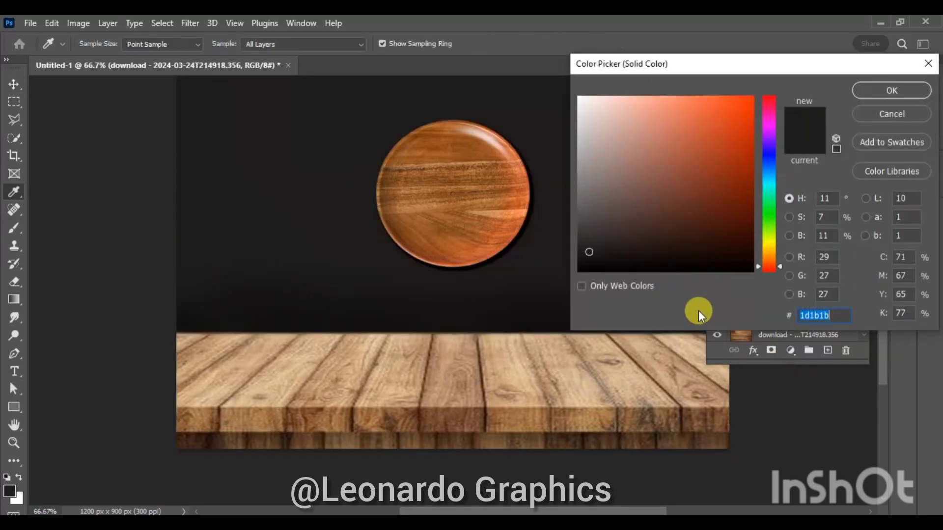
click(578, 268)
click(869, 92)
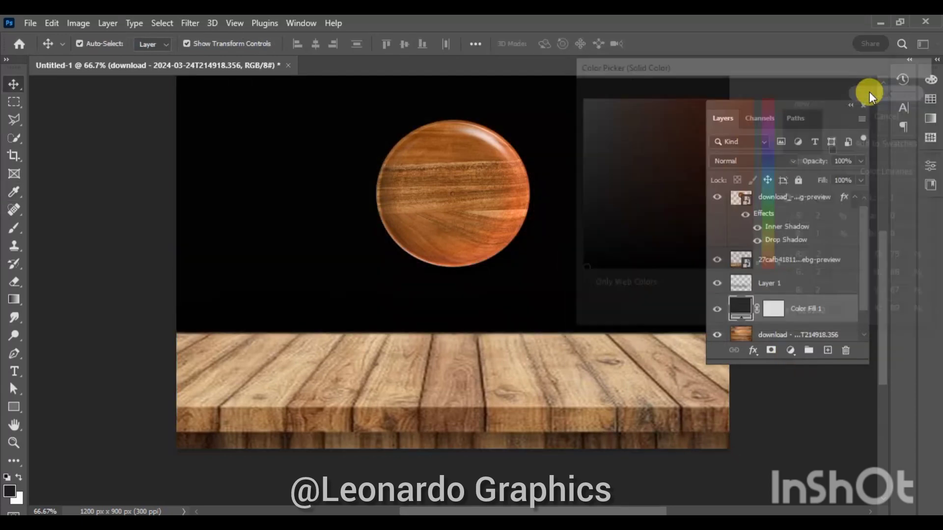
click(792, 161)
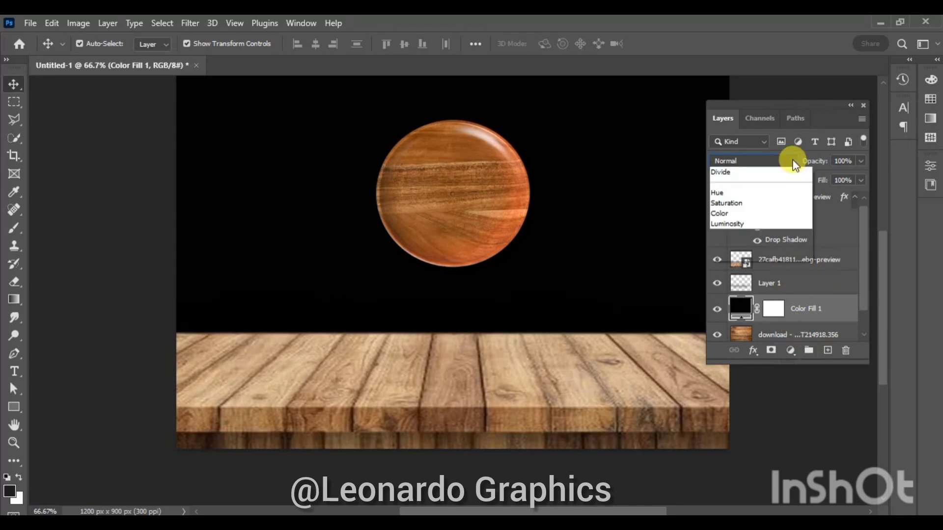
click(829, 309)
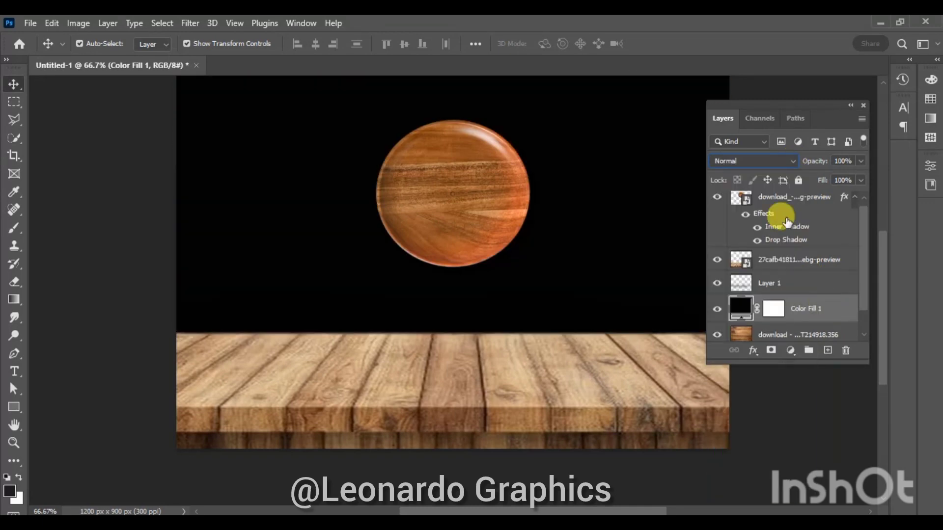
click(785, 161)
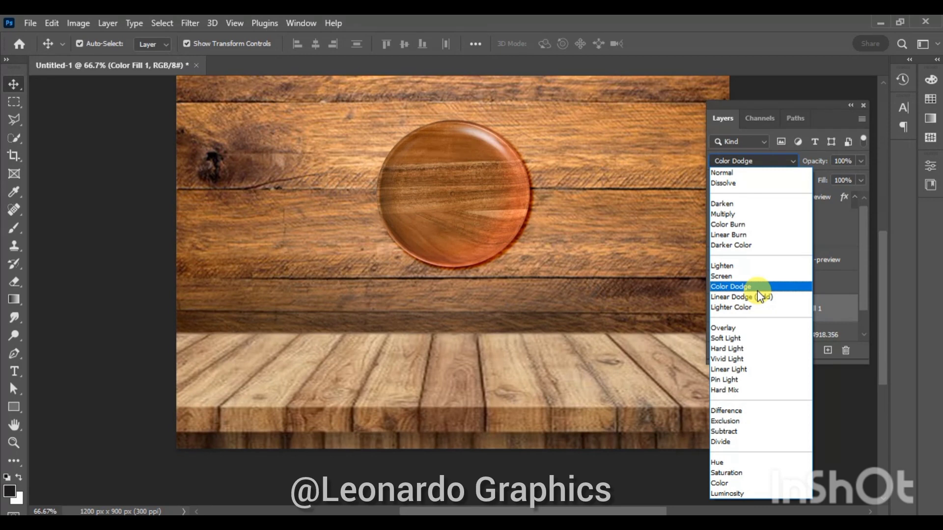
click(721, 172)
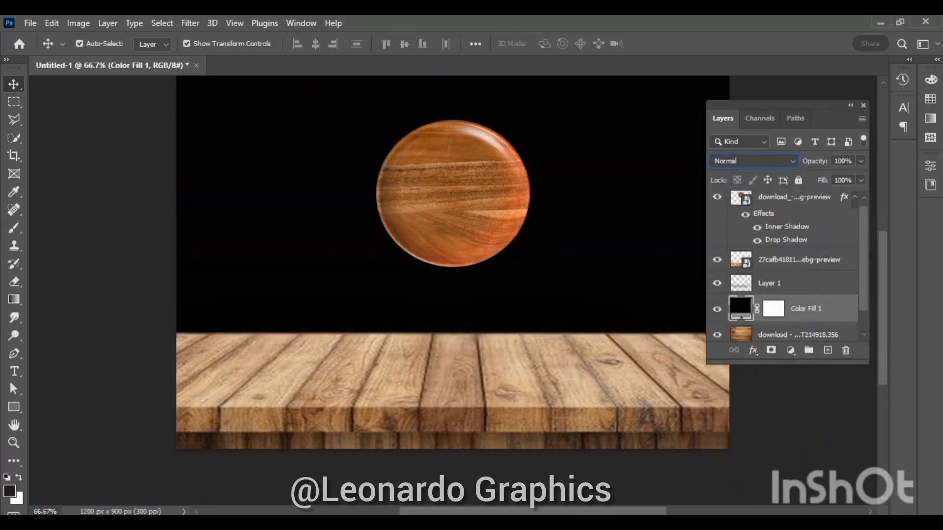
Choose a foreground-to-transparent gradient and draw a first fade on the fill's mask.
click(774, 308)
click(13, 300)
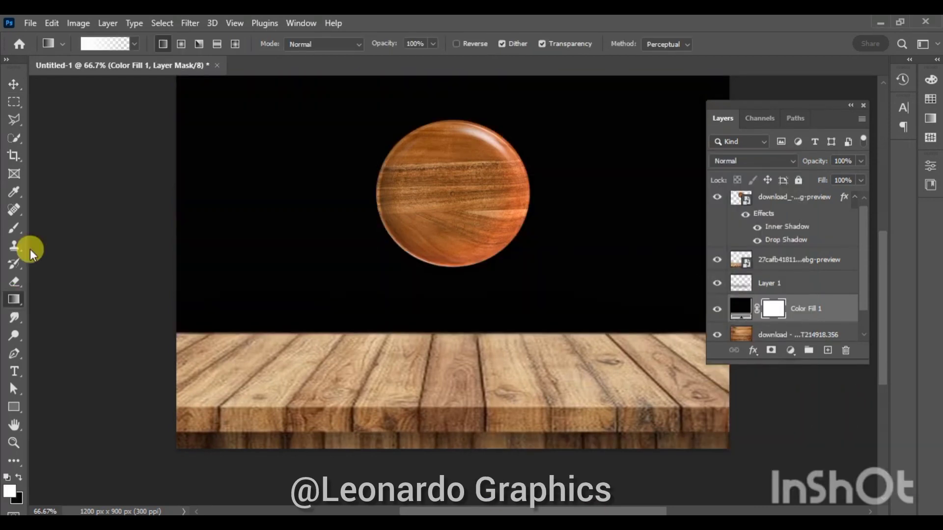
click(111, 44)
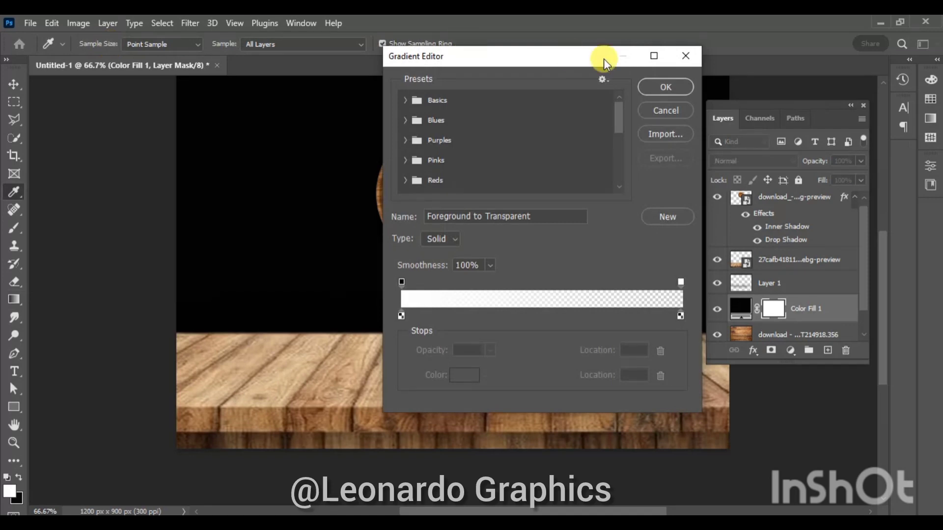
click(669, 86)
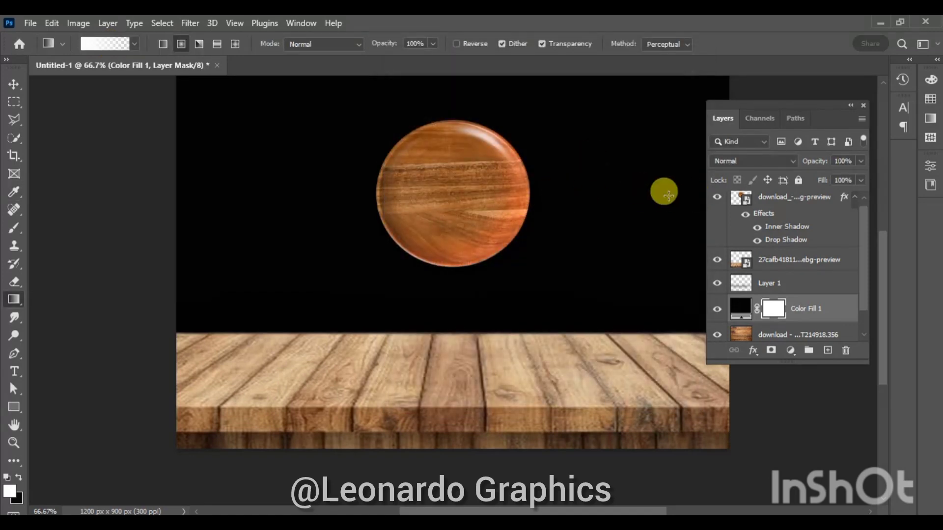
drag(692, 198, 570, 206)
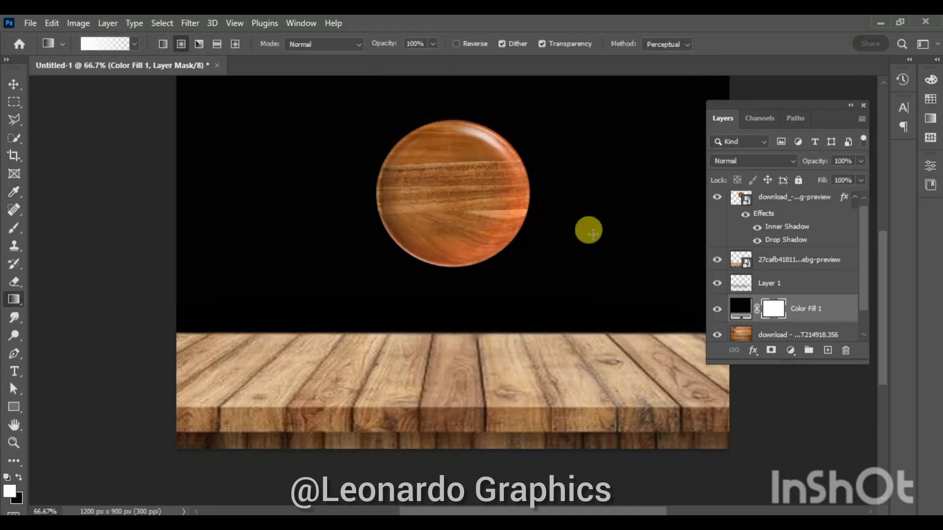
click(775, 310)
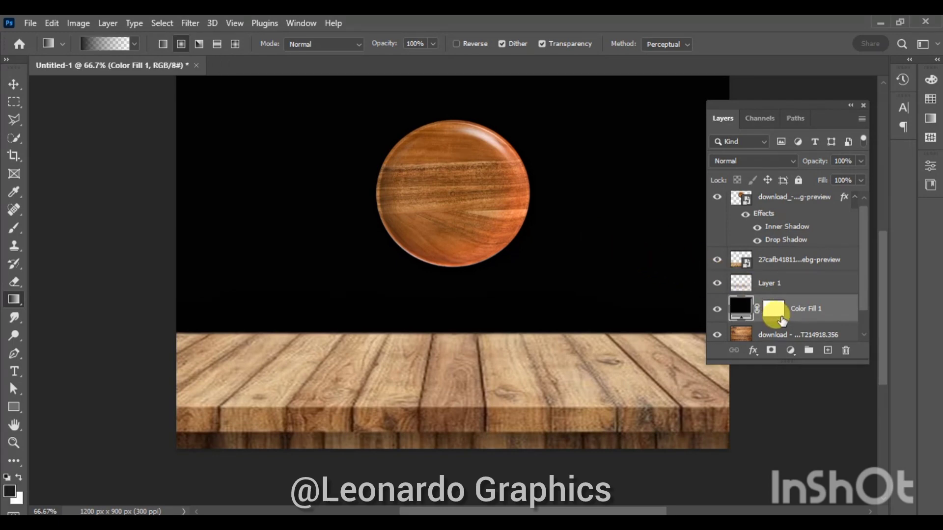
click(775, 310)
drag(552, 216, 722, 203)
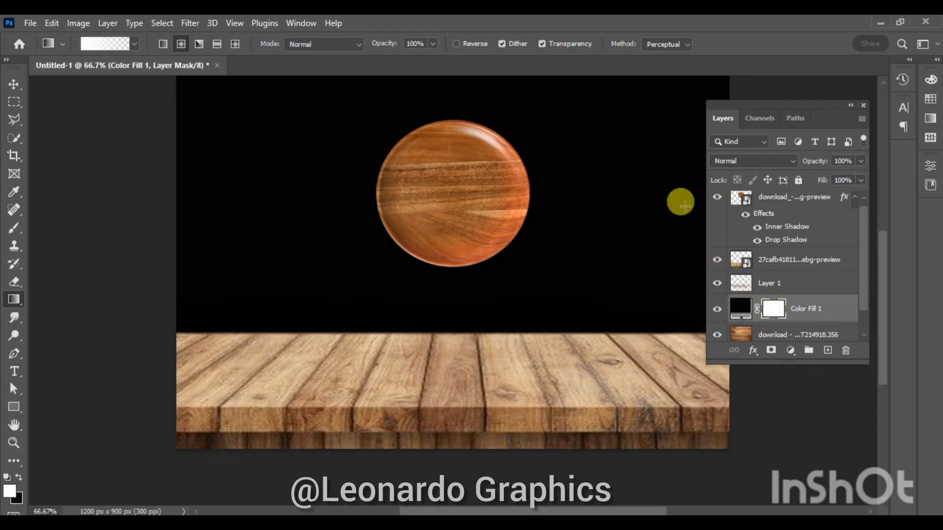
Swap colours and redraw the mask fade radially outward from the plate.
click(741, 309)
click(473, 199)
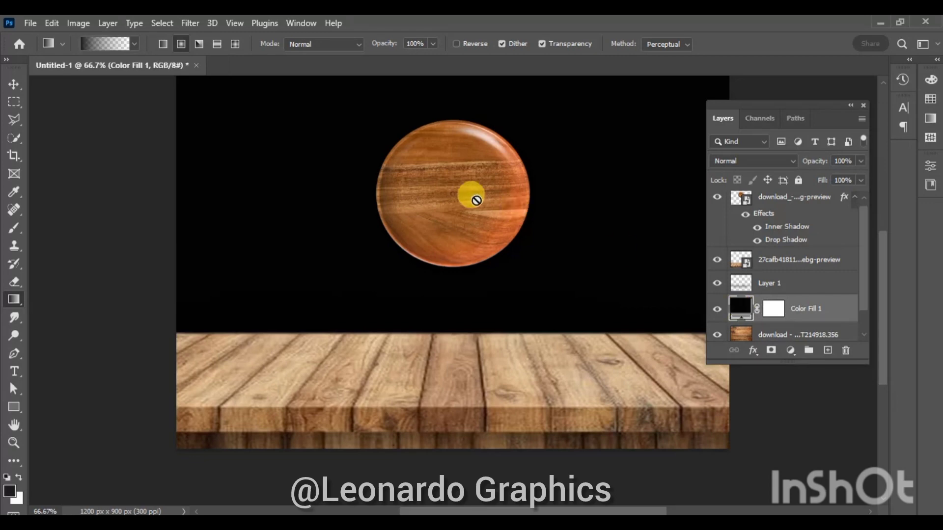
click(466, 211)
click(779, 313)
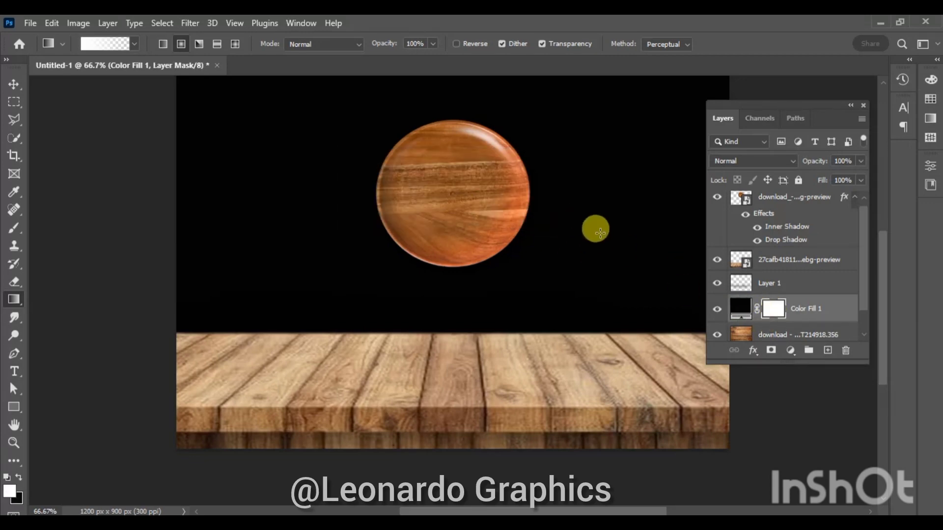
click(20, 480)
drag(525, 199, 659, 198)
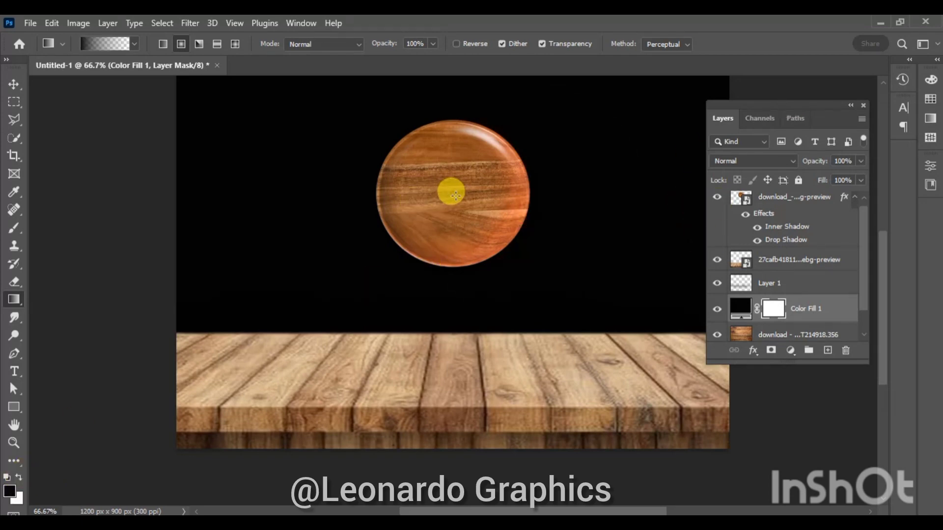
drag(452, 194, 800, 194)
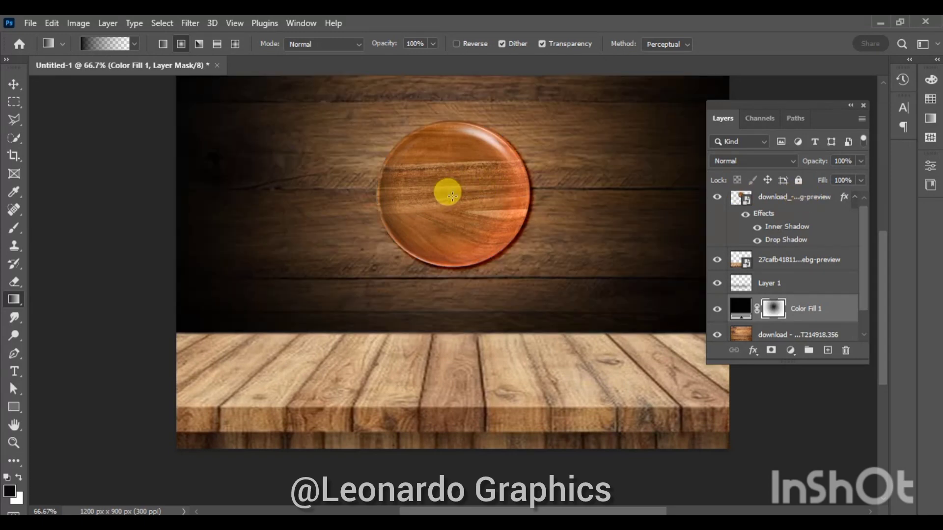
drag(471, 189, 851, 214)
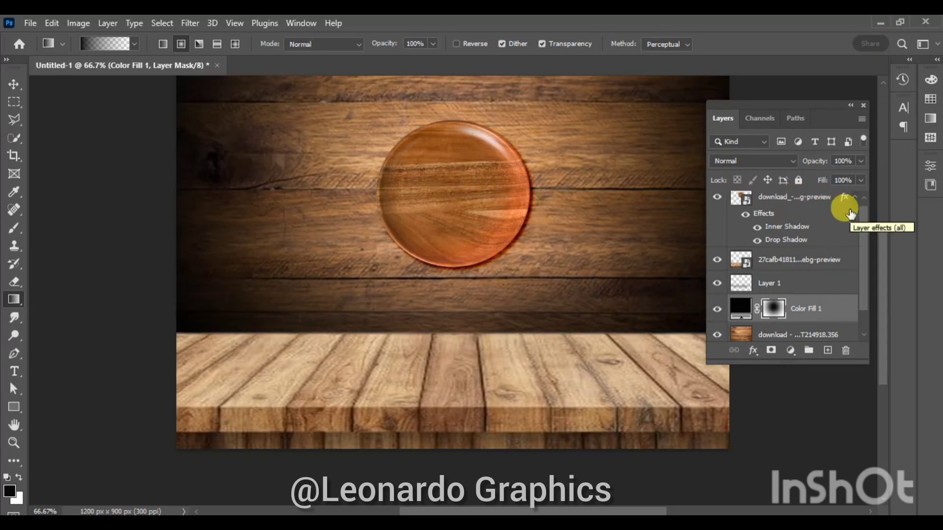
Set the dark overlay's blend mode to Soft Light.
click(792, 165)
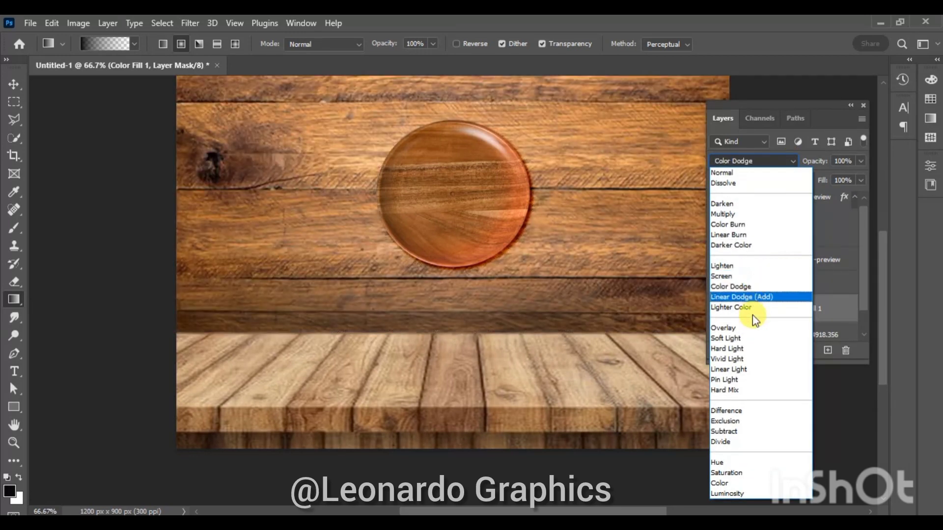
click(750, 338)
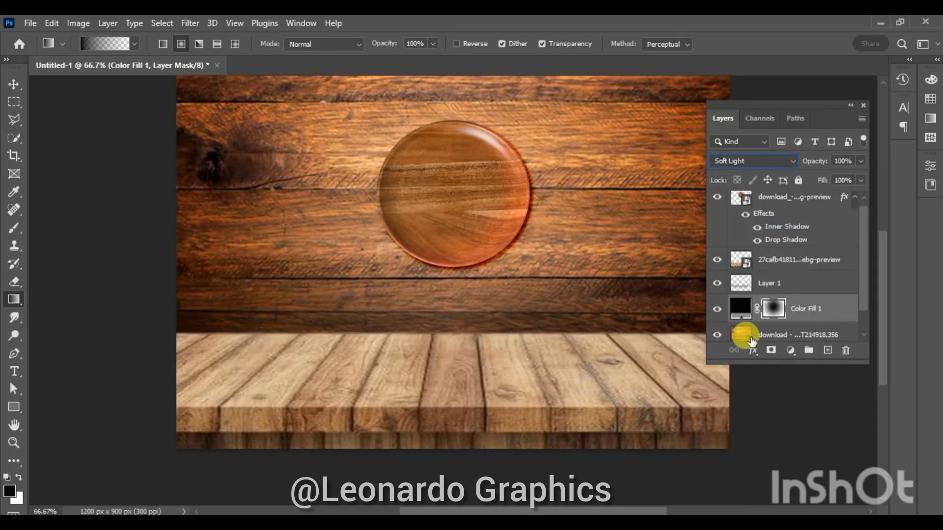
click(786, 198)
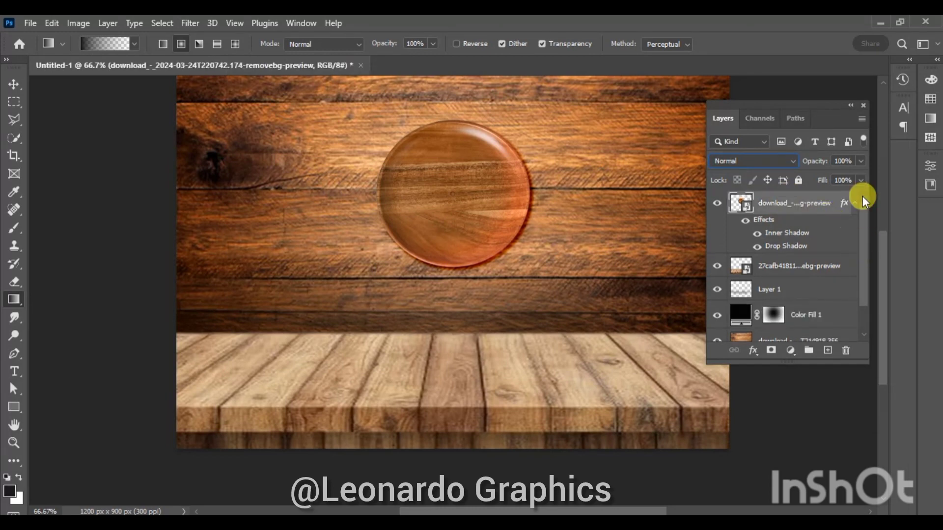
Place the burger image embedded, scale it down and position it under the plate.
click(30, 24)
mouse_move(46, 263)
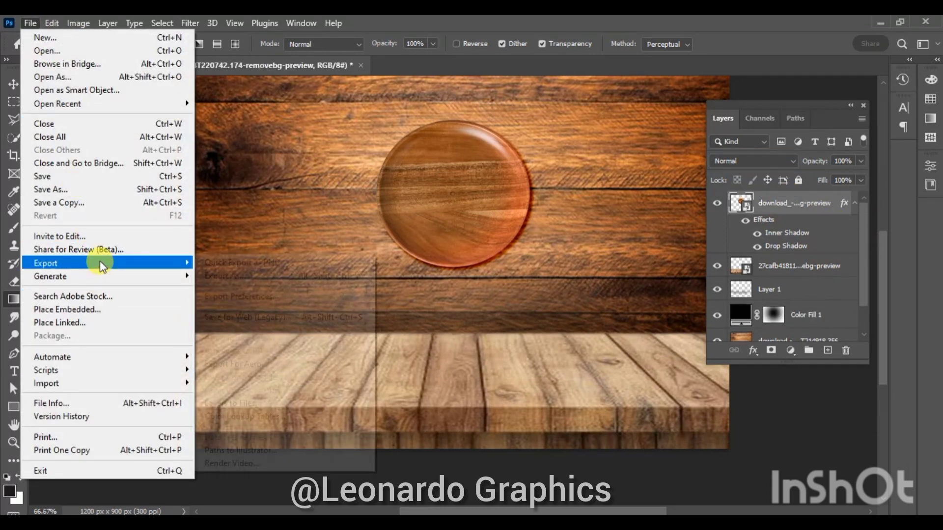
click(117, 309)
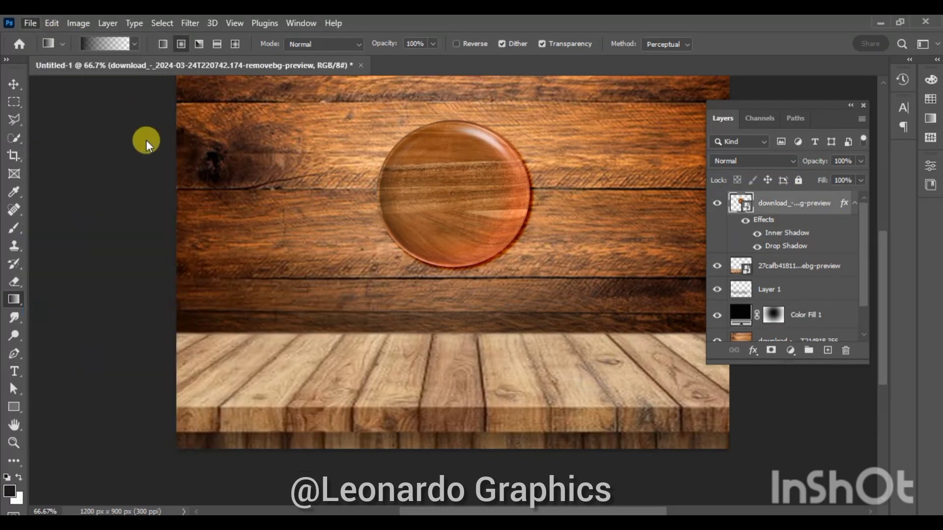
double_click(148, 131)
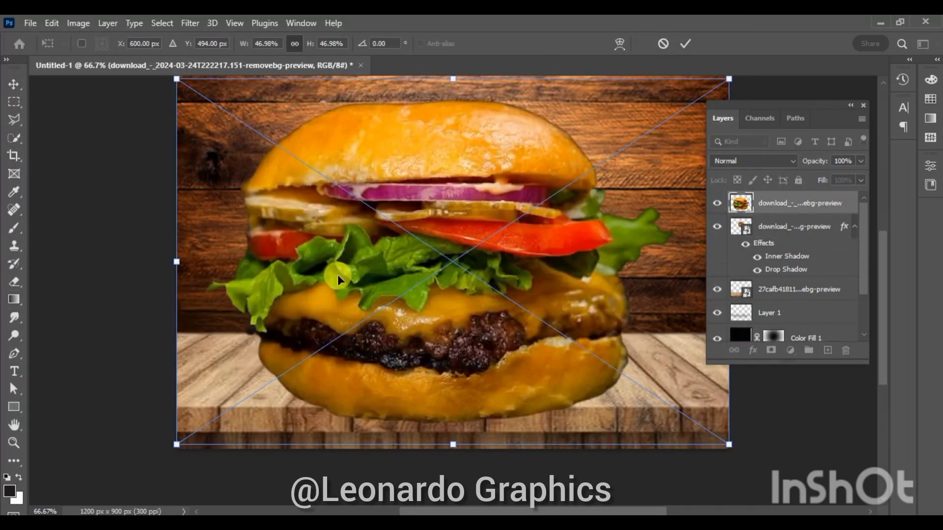
drag(730, 80, 406, 284)
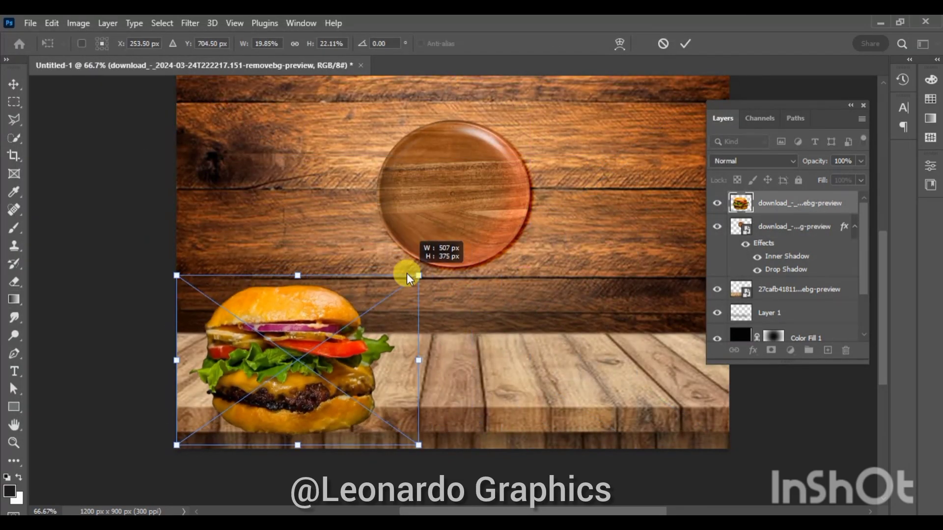
drag(386, 358, 506, 329)
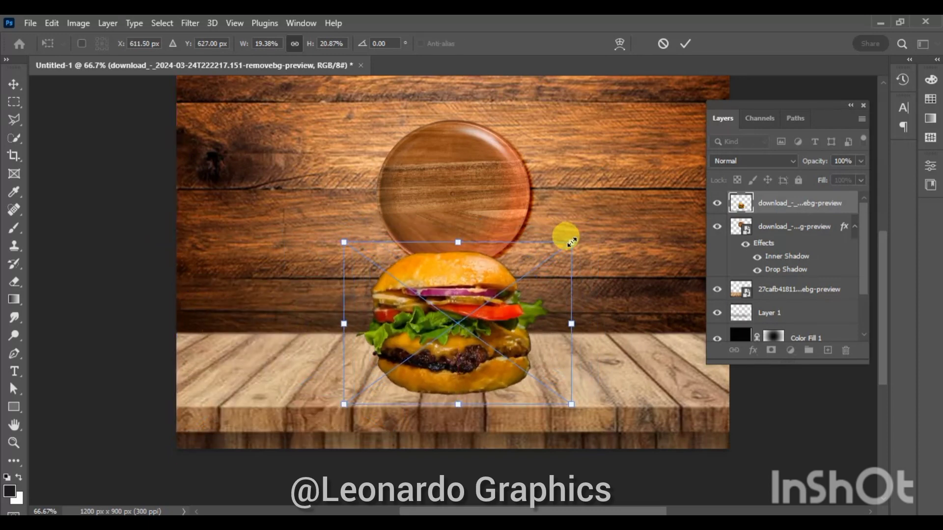
drag(571, 242, 585, 223)
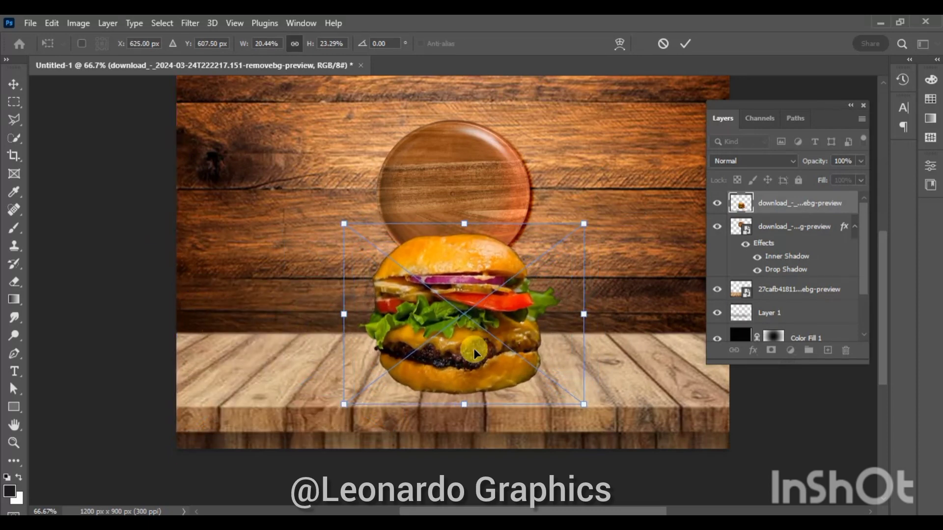
drag(474, 349, 468, 356)
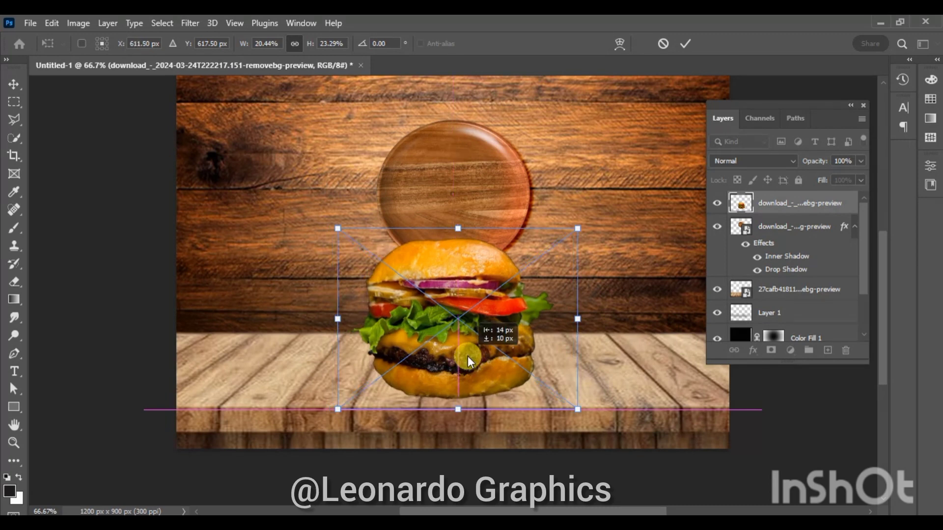
click(689, 45)
key(g)
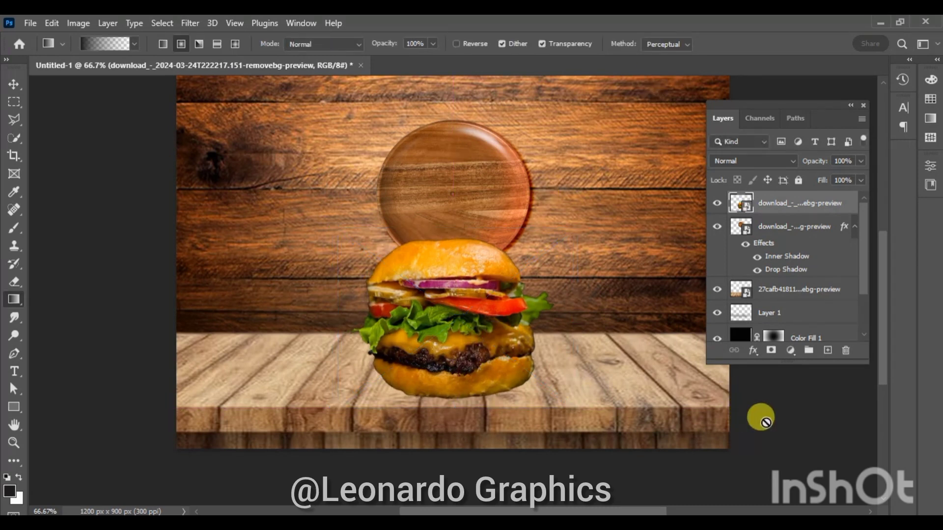
Nudge the plate layer slightly up and to the left.
click(757, 415)
click(441, 219)
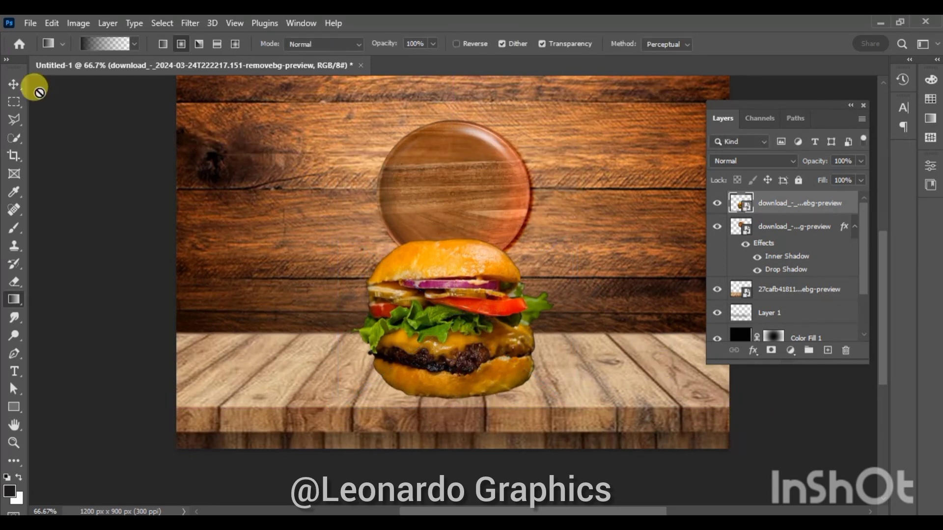
click(14, 84)
click(418, 184)
mouse_move(418, 184)
mouse_down()
mouse_move(411, 188)
mouse_move(411, 176)
mouse_up()
Select the burger layer and start a new text layer on the wall.
click(182, 189)
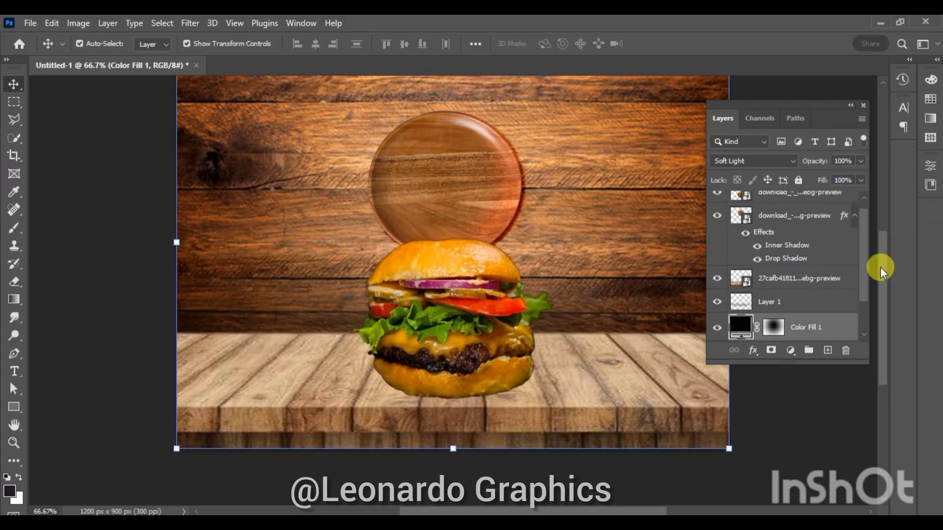
scroll(835, 270, up, 1)
click(830, 203)
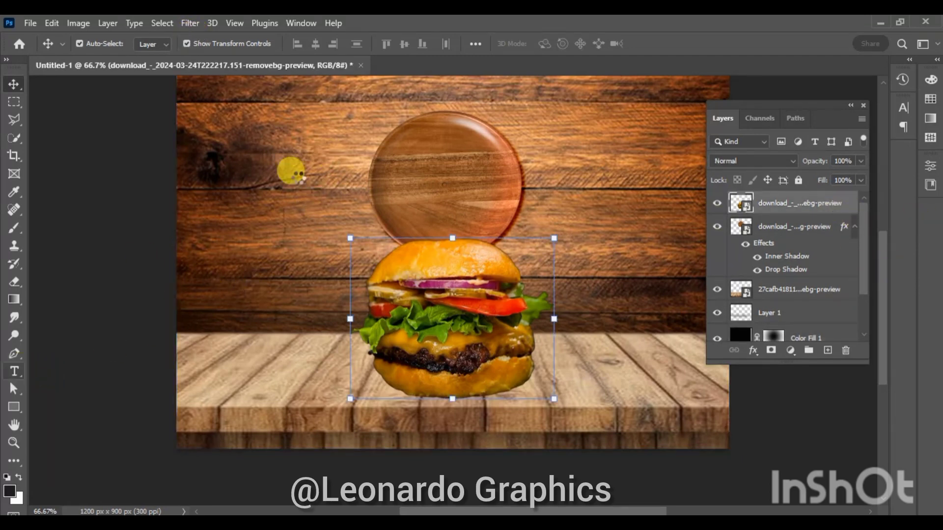
key(t)
click(317, 208)
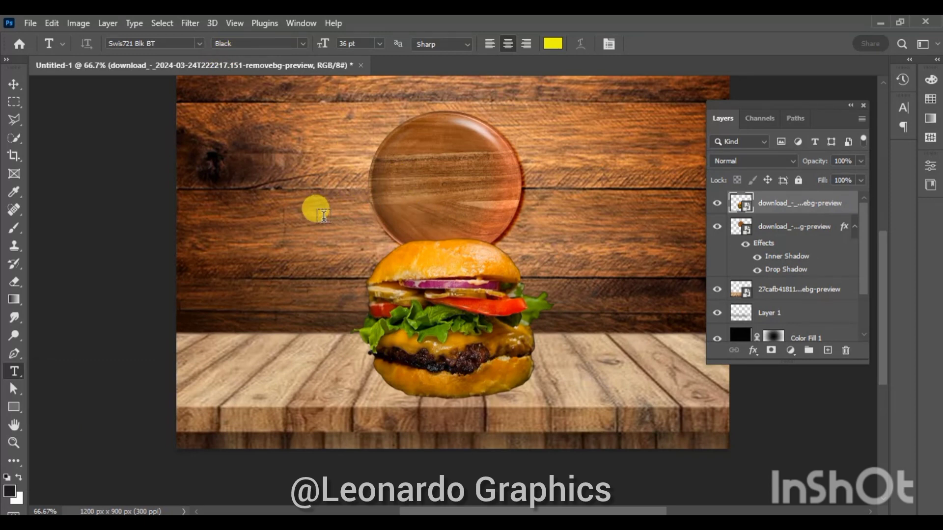
click(338, 205)
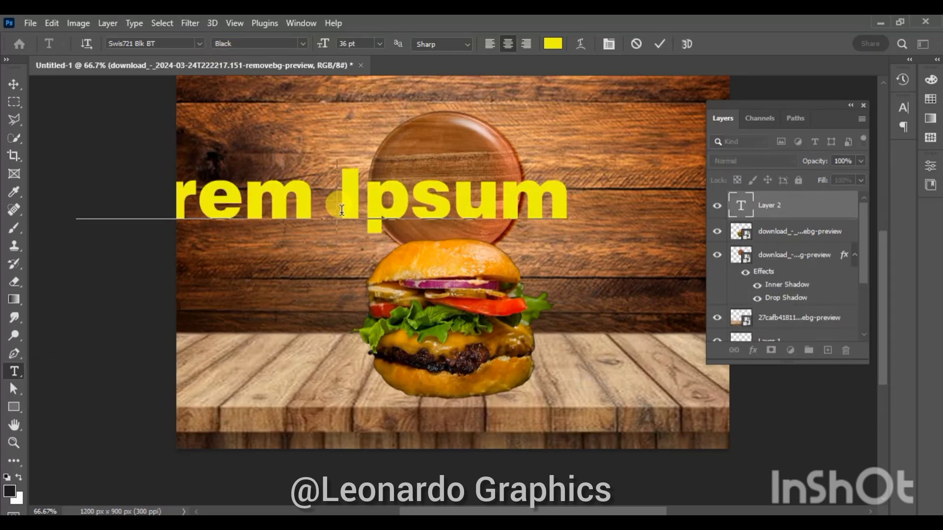
drag(572, 194, 110, 218)
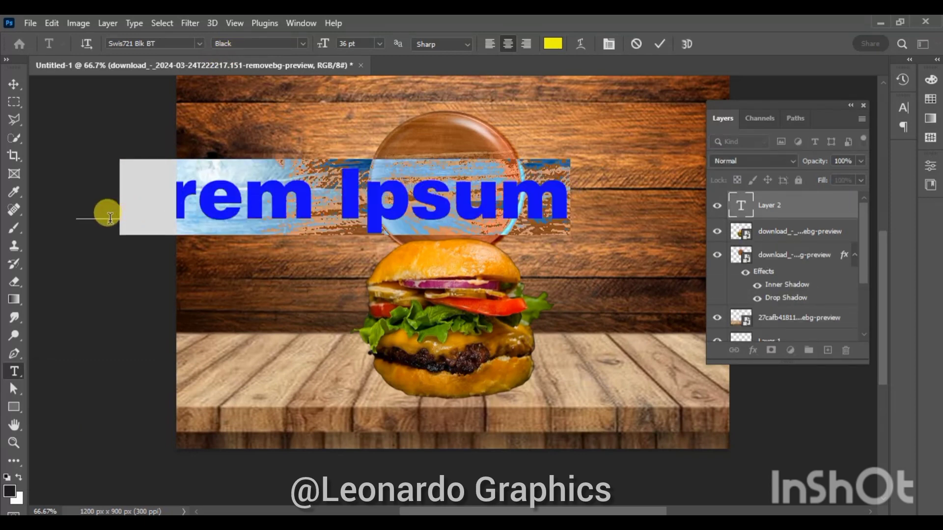
Type 'Best Burger' as the headline, set it to 18 pt and commit.
text(LBest)
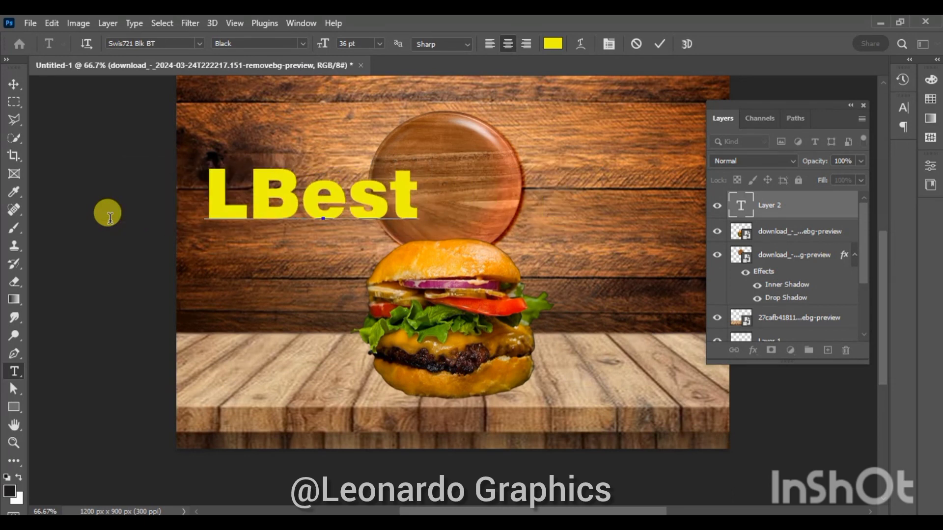
key(BackSpace)
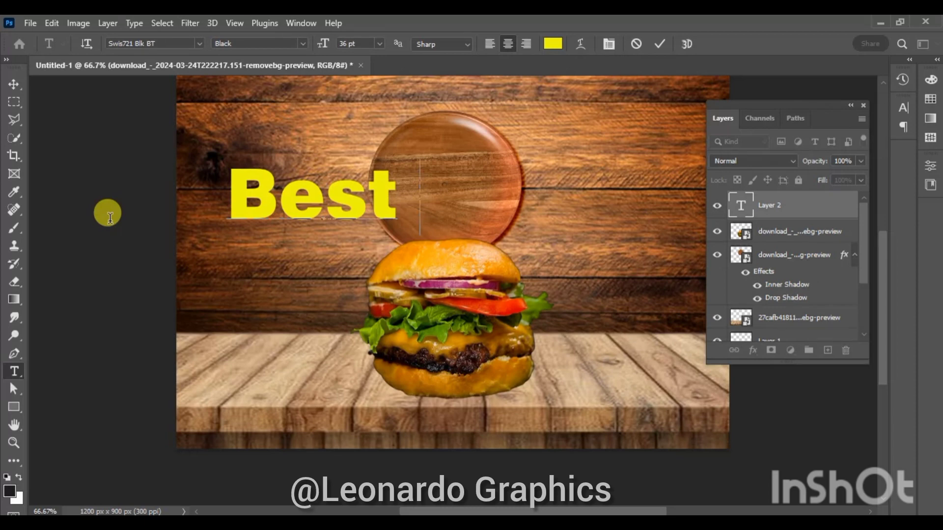
text(Burger)
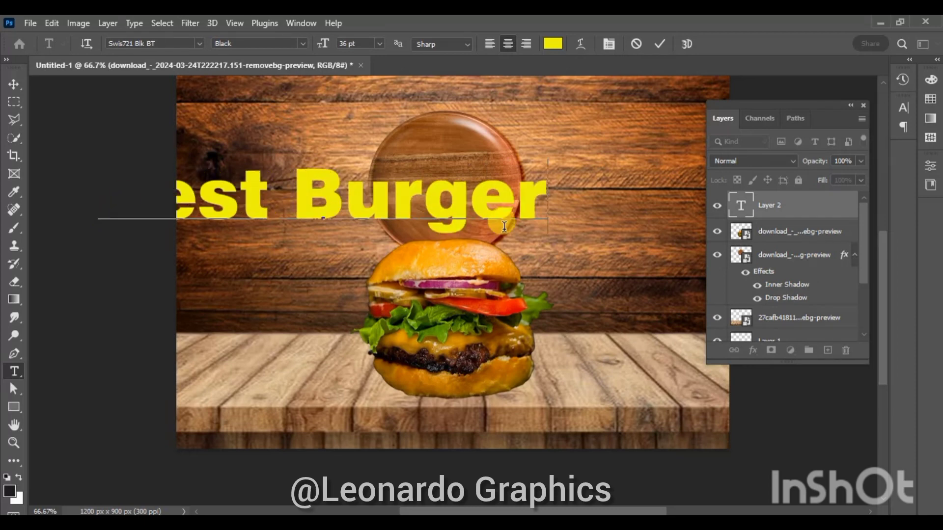
key(ctrl+a)
click(383, 45)
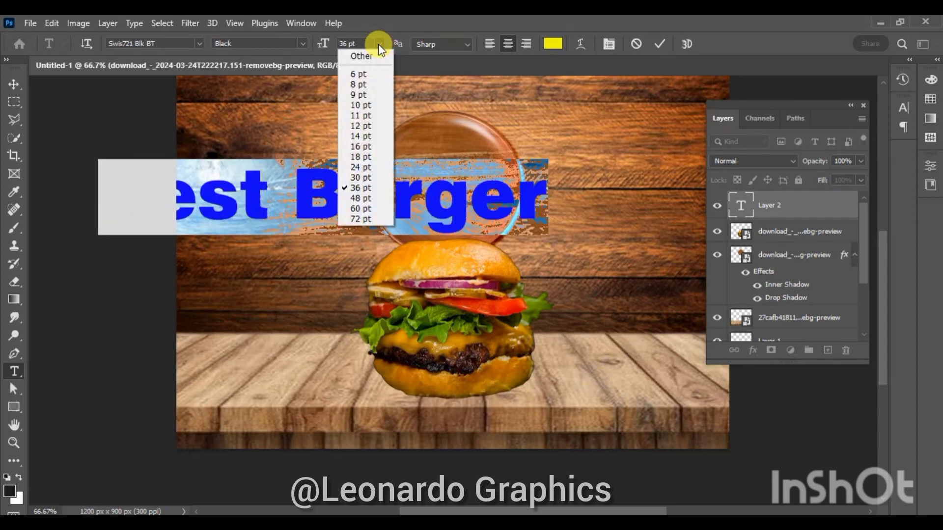
click(359, 173)
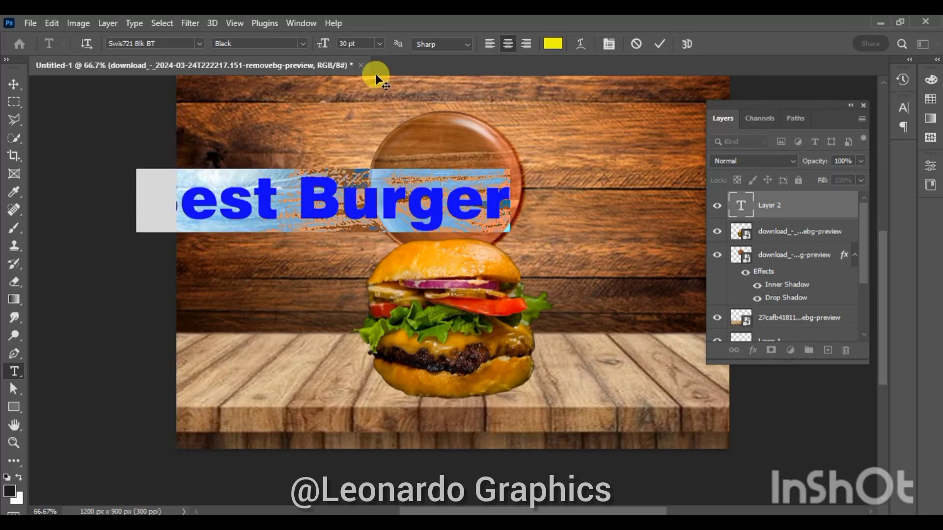
click(379, 45)
click(364, 157)
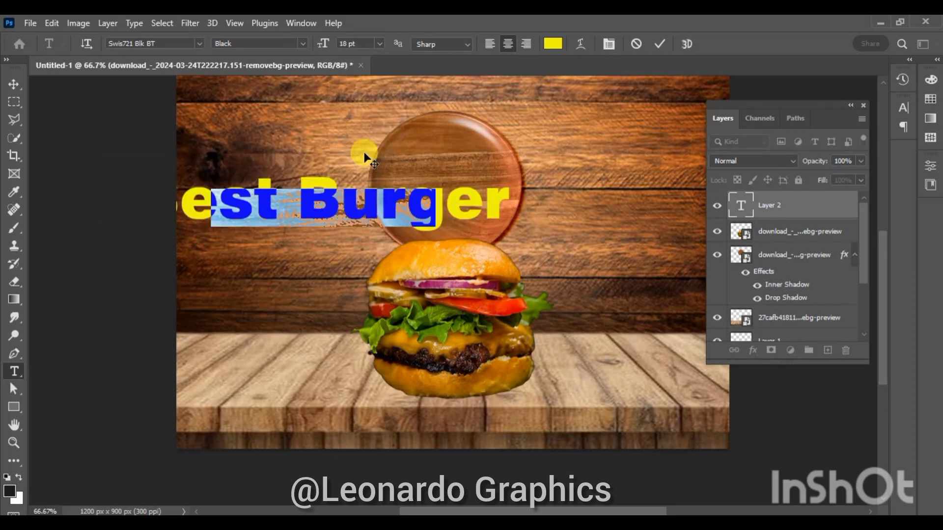
click(660, 44)
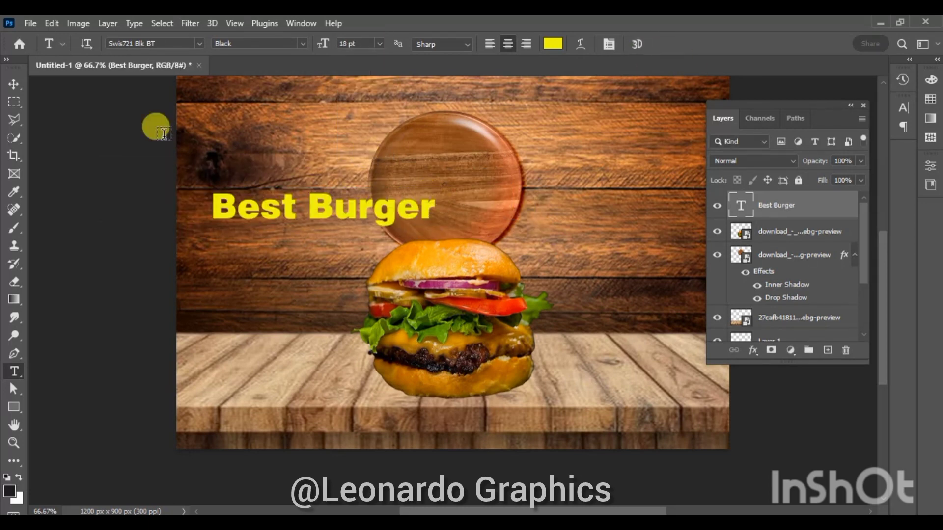
Break the headline into two lines, 'Best' above 'Burger'.
click(13, 84)
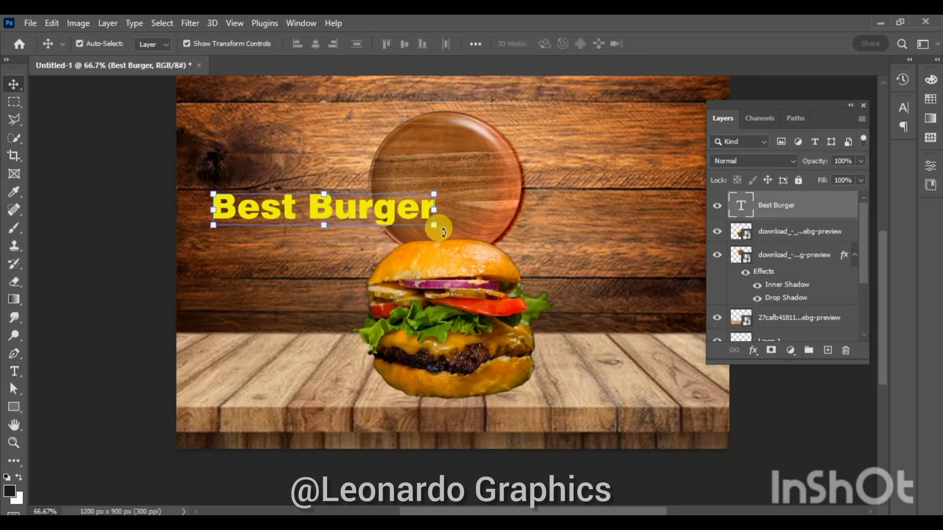
drag(435, 196, 431, 189)
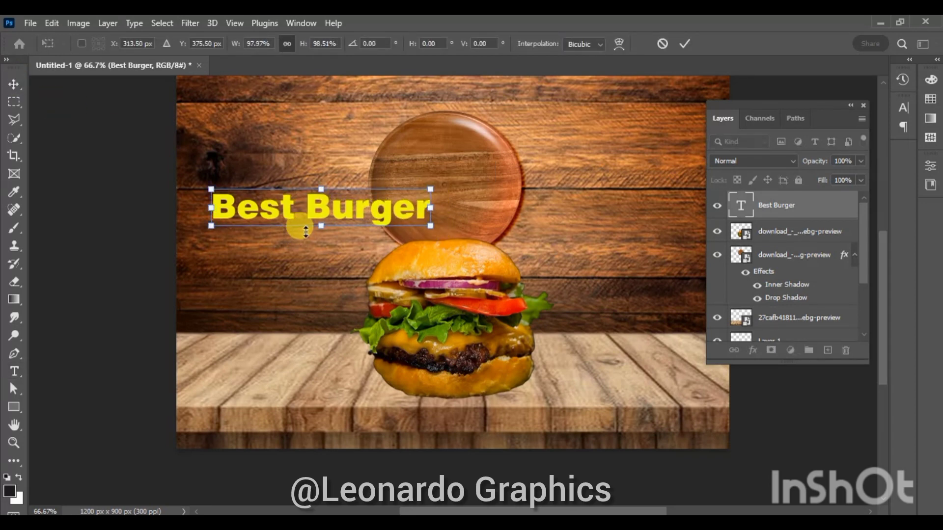
double_click(308, 216)
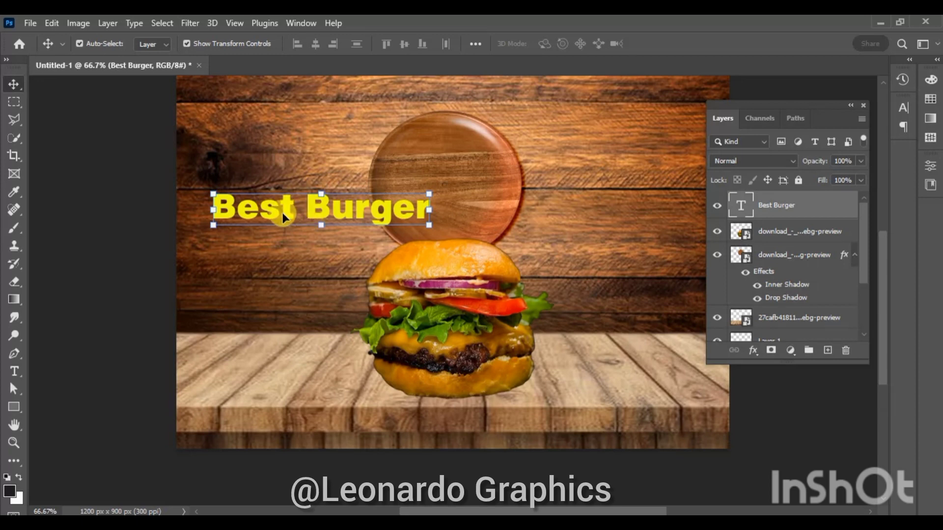
double_click(306, 214)
click(305, 214)
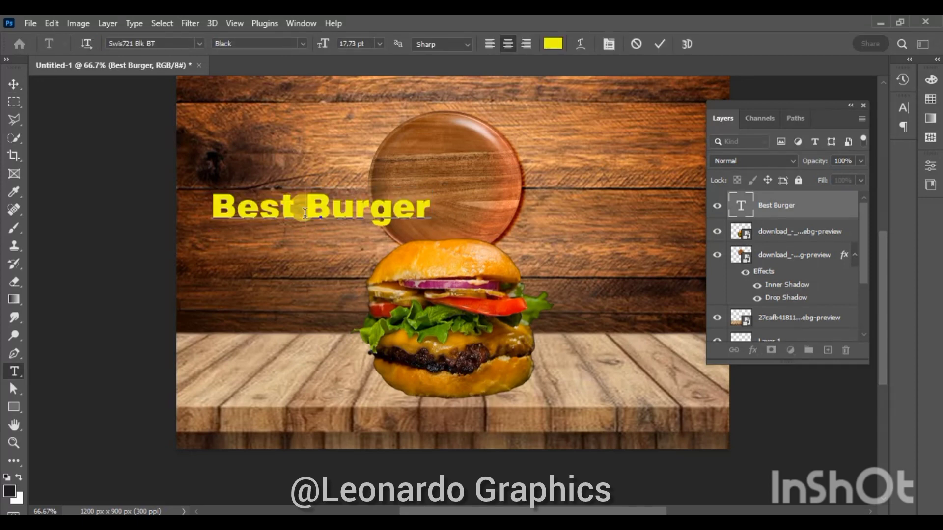
key(Return)
click(14, 84)
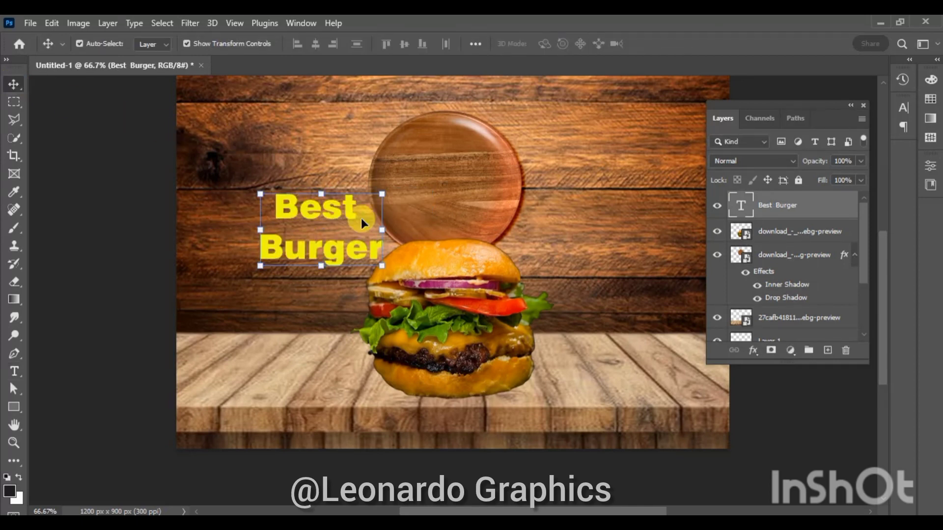
Scale the headline to about 142%, rotate it about -20° and move it onto the plate.
key(ctrl+t)
drag(343, 194, 347, 157)
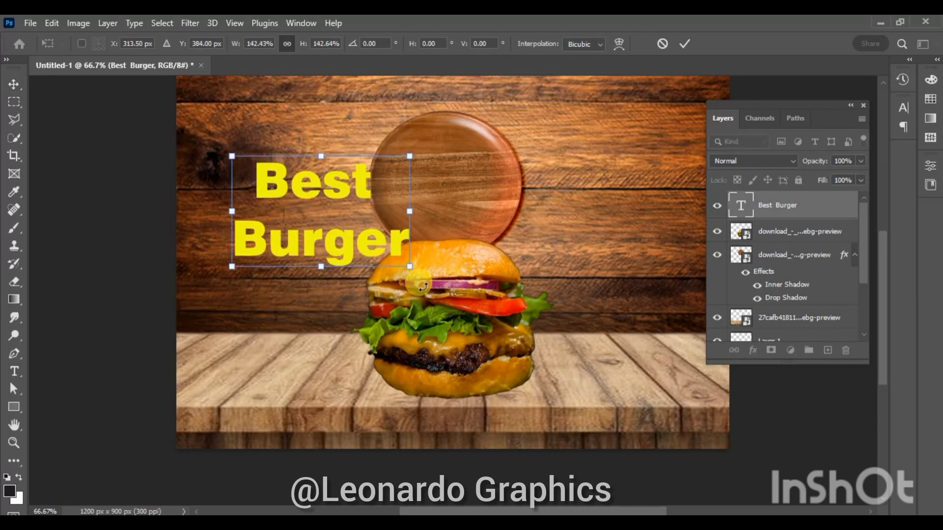
drag(422, 286, 427, 237)
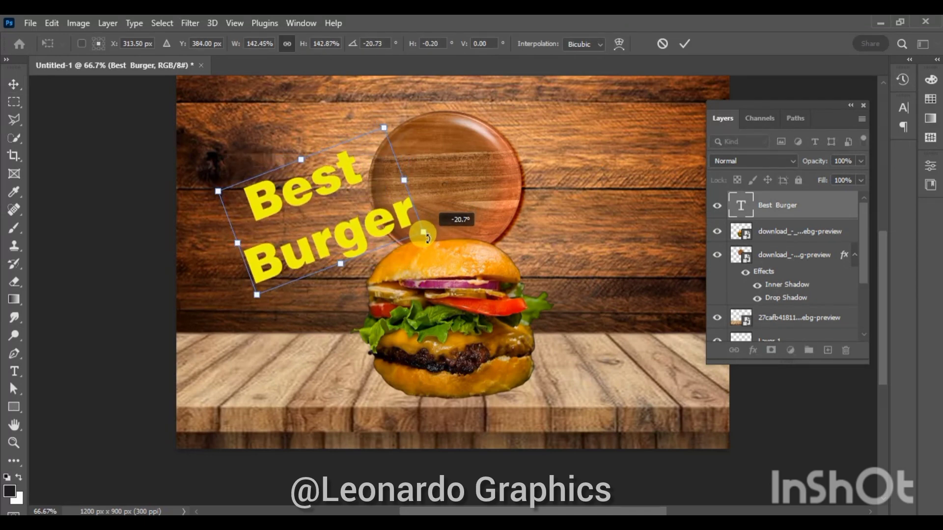
drag(399, 202, 506, 177)
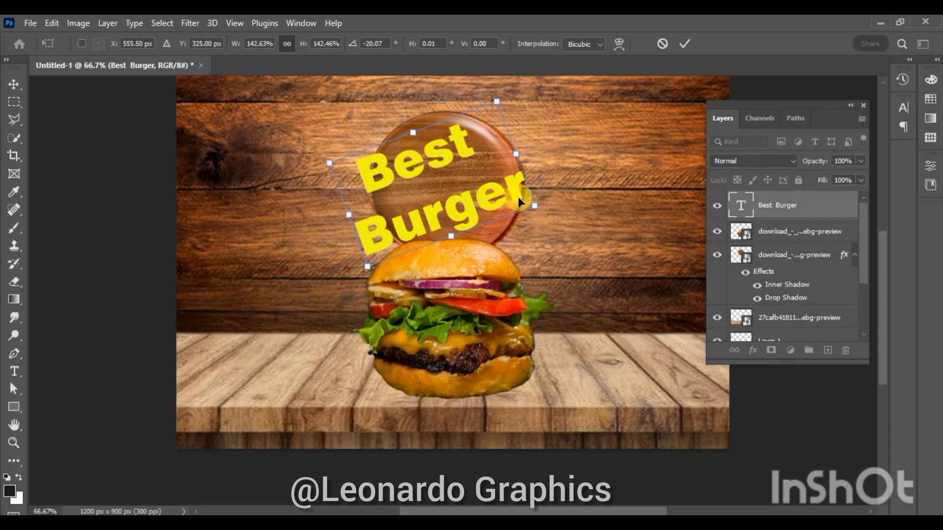
key(Return)
double_click(518, 190)
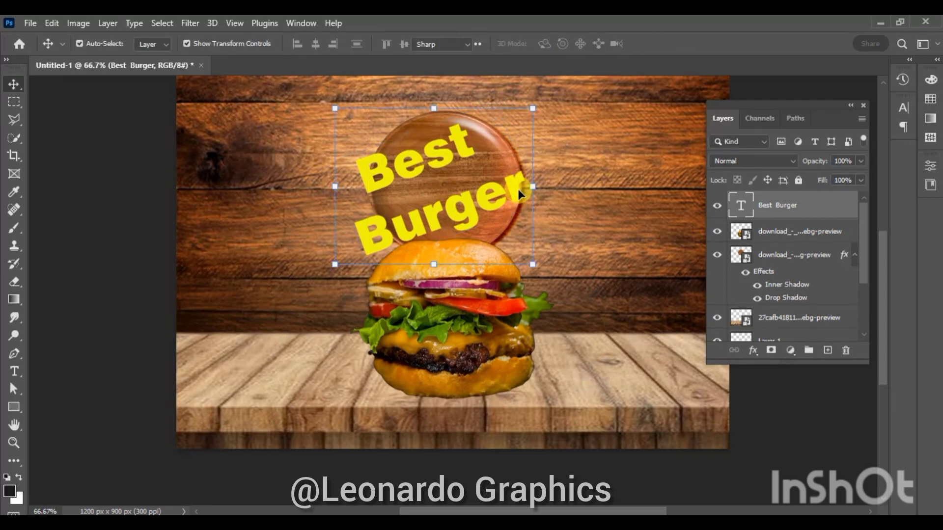
Apply the Vampire Wars font to the BEST BURGER headline.
click(198, 45)
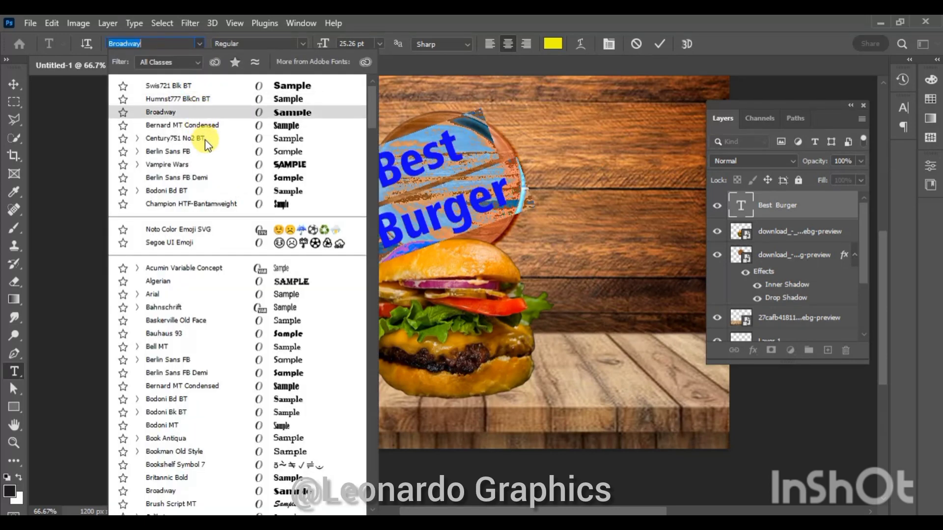
click(206, 165)
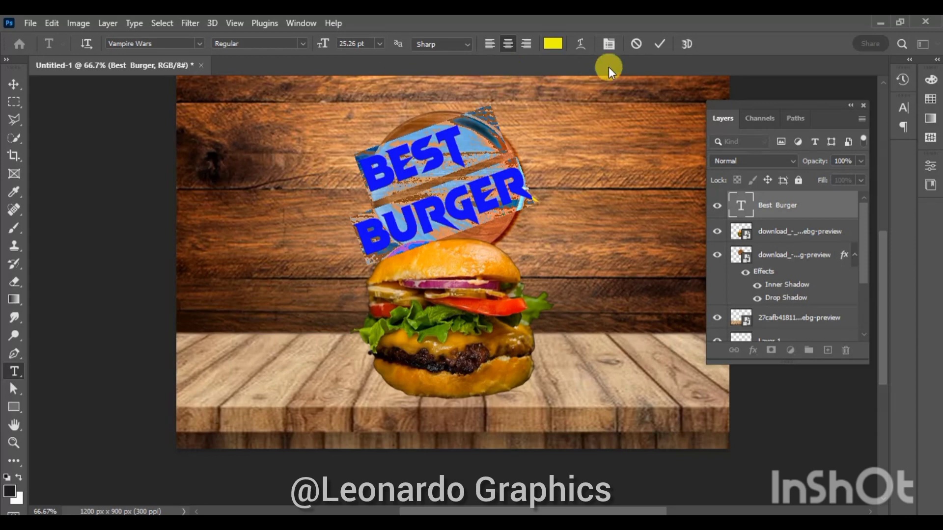
click(658, 44)
key(v)
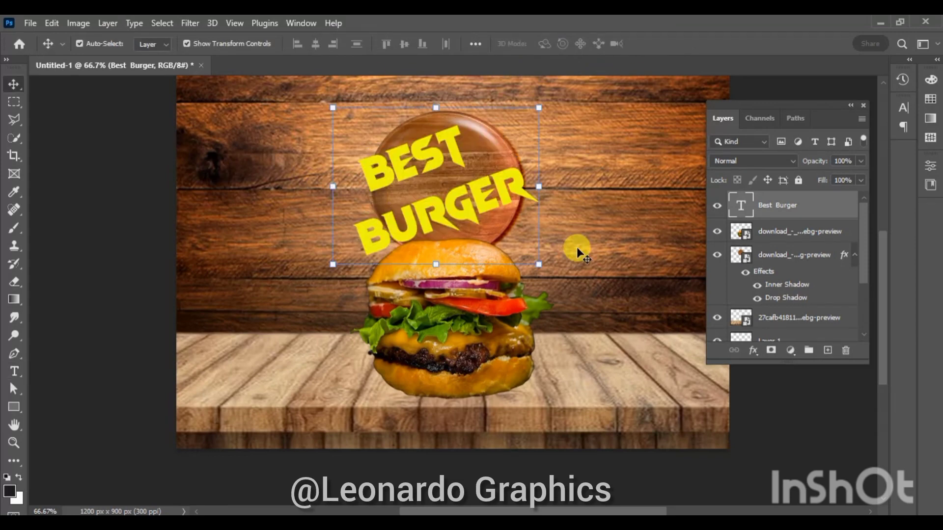
click(31, 23)
Place the new sesame-bun burger image embedded and shift it down-left.
click(80, 309)
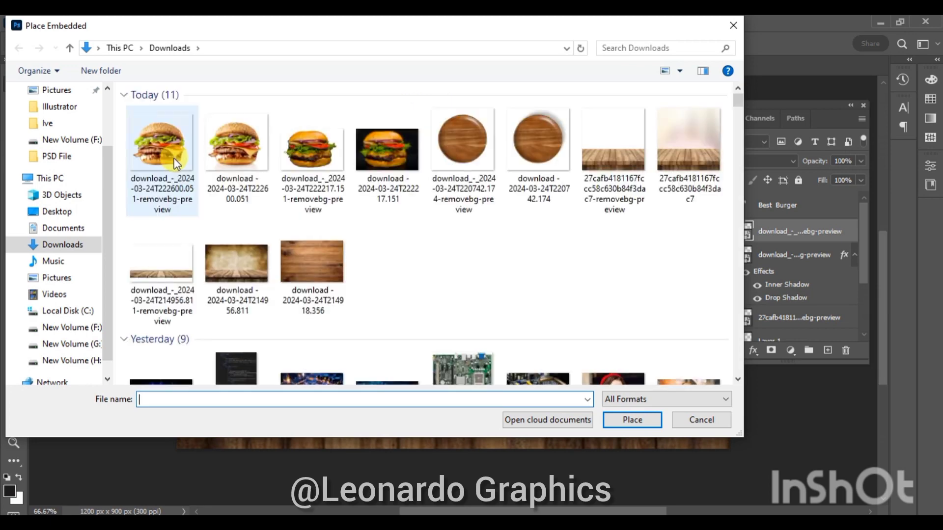
click(164, 143)
double_click(164, 144)
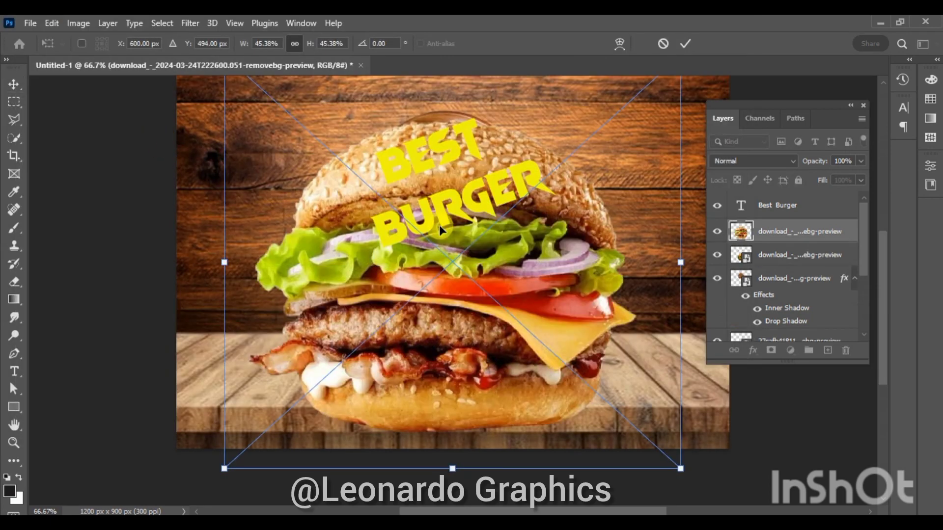
drag(482, 315, 433, 371)
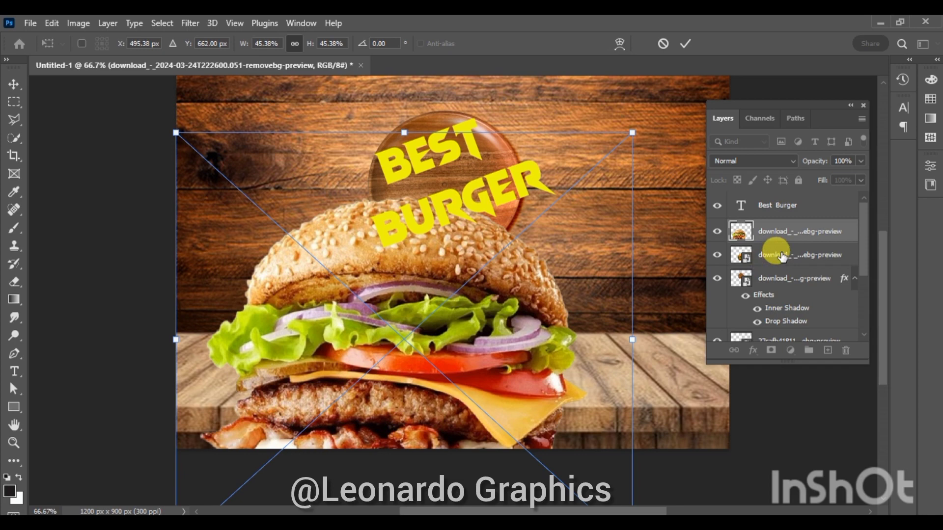
Delete the old burger layer.
click(777, 258)
right_click(781, 253)
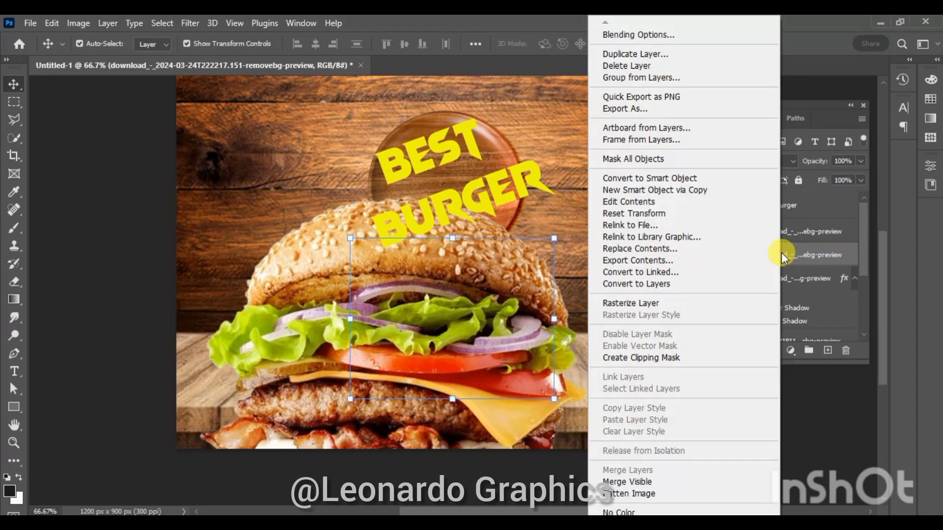
click(811, 252)
right_click(810, 251)
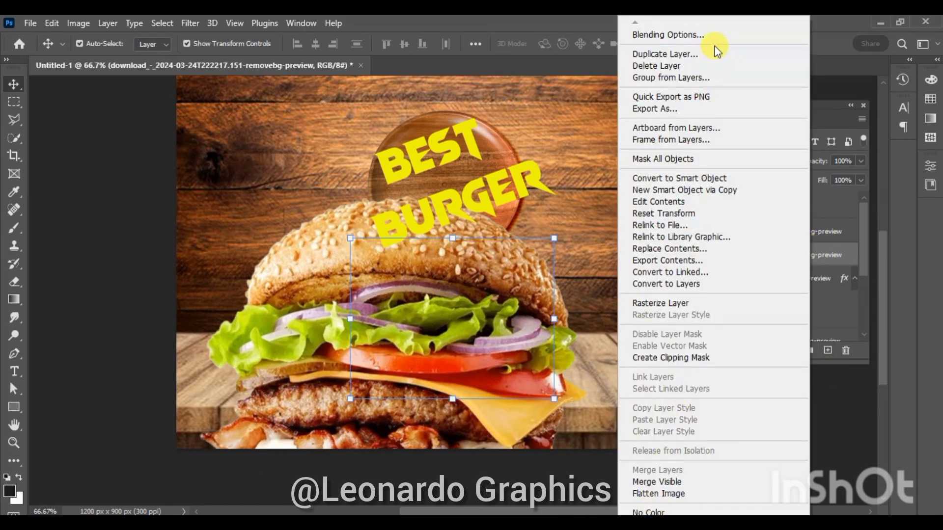
click(712, 66)
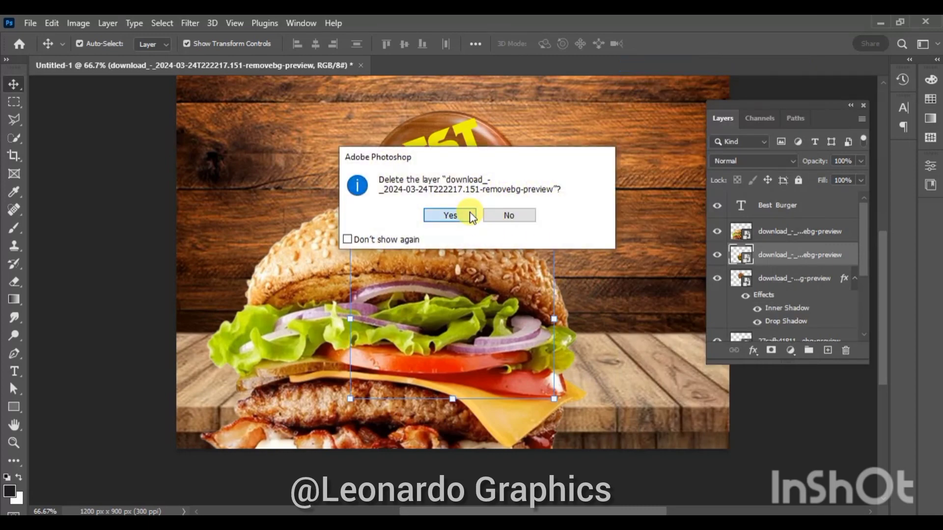
click(471, 217)
Scale the new burger to roughly a quarter size and centre it on the table.
click(362, 246)
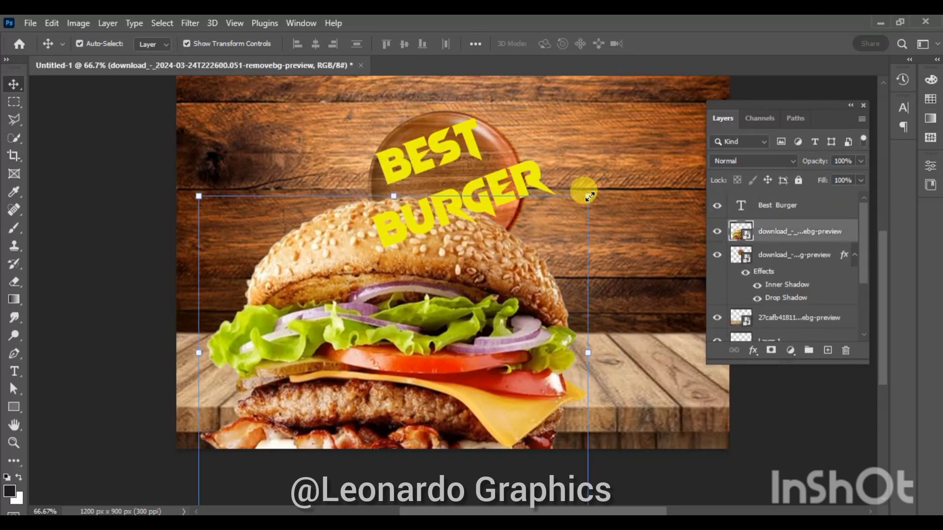
drag(589, 197, 652, 95)
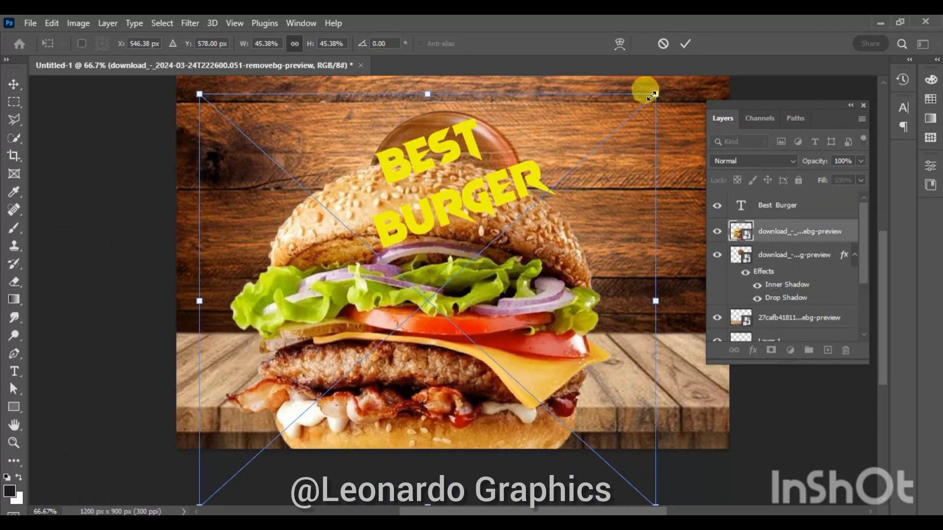
drag(651, 95, 491, 258)
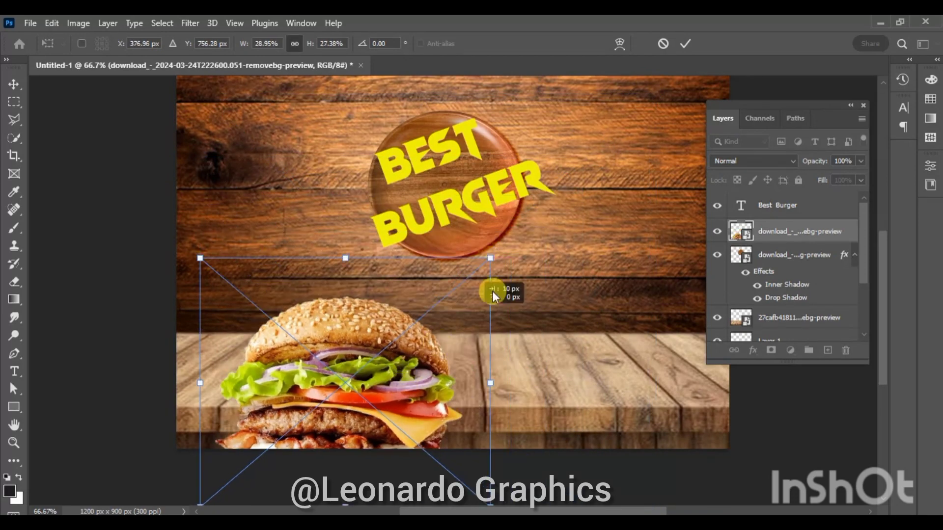
drag(404, 381, 504, 287)
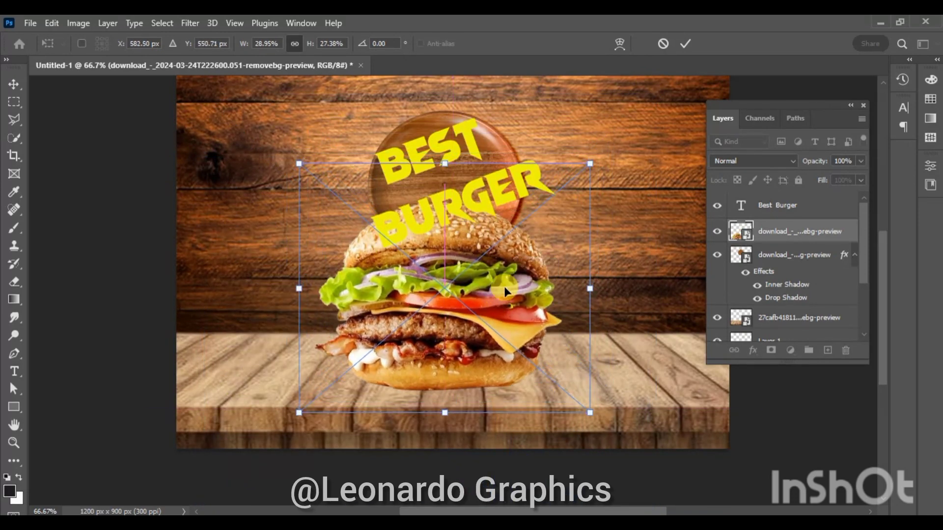
drag(589, 163, 559, 207)
drag(452, 330, 461, 334)
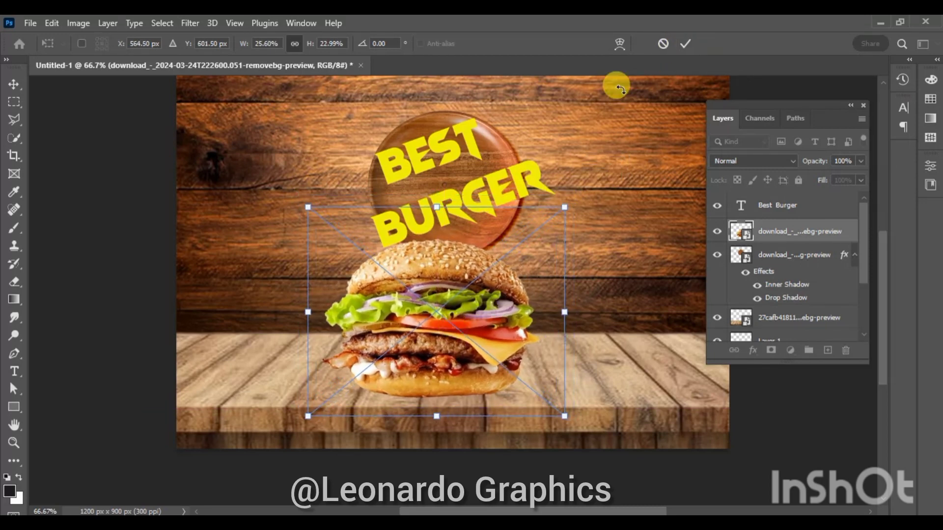
click(688, 39)
Add a 6 px dark brown stroke to the BEST BURGER heading.
click(514, 183)
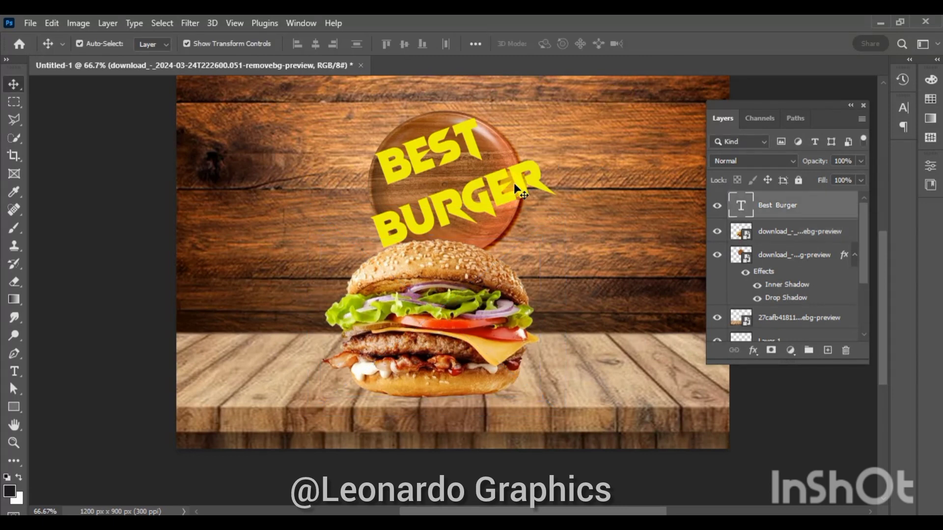
click(792, 351)
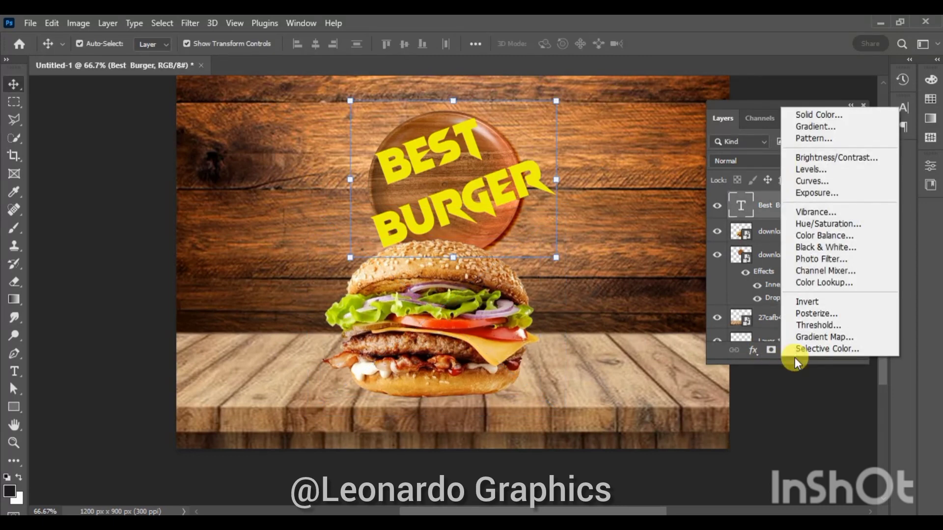
click(764, 208)
right_click(761, 204)
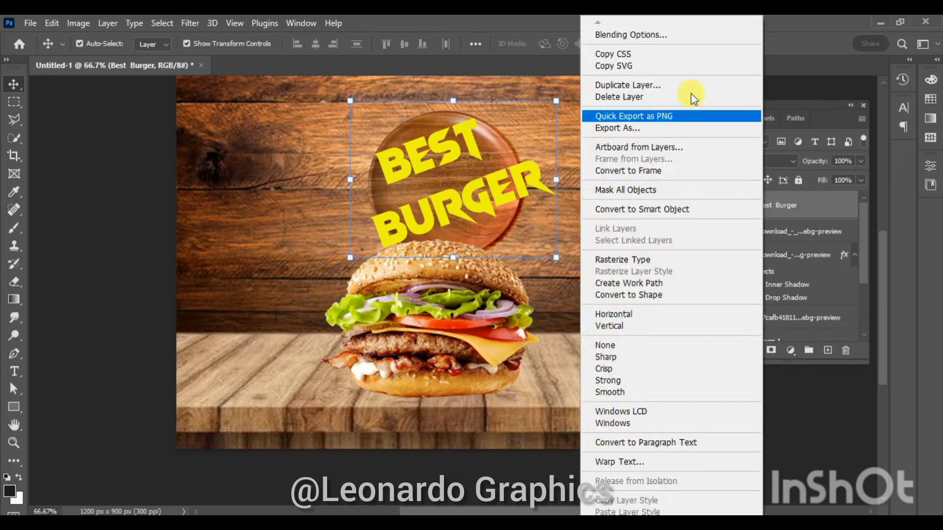
click(678, 34)
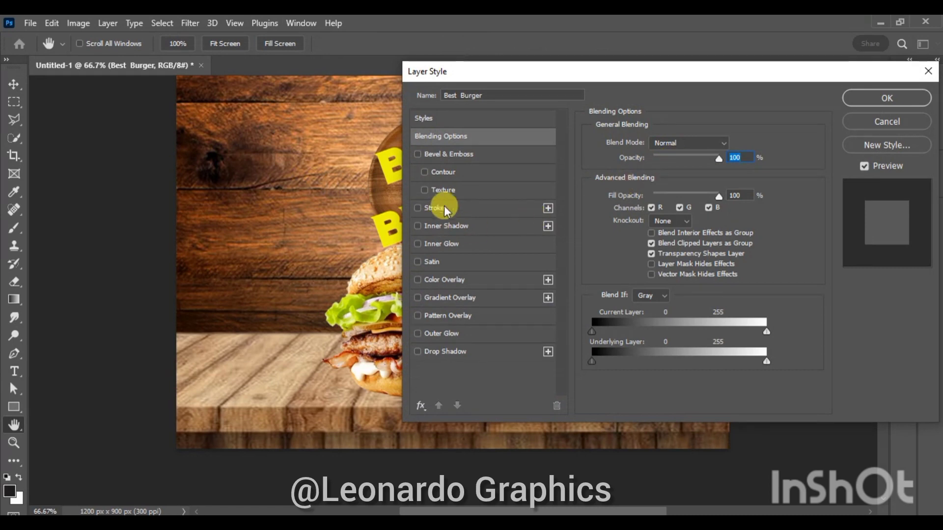
click(449, 209)
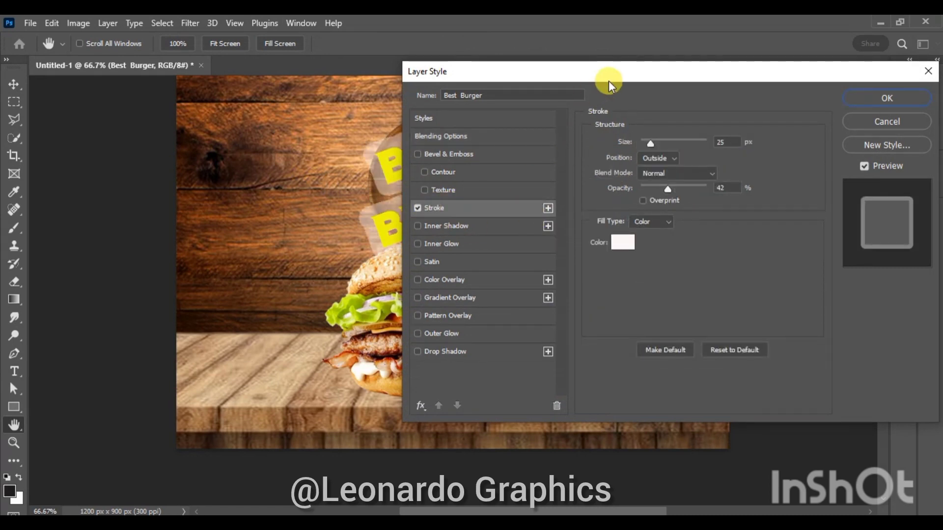
drag(609, 80, 673, 78)
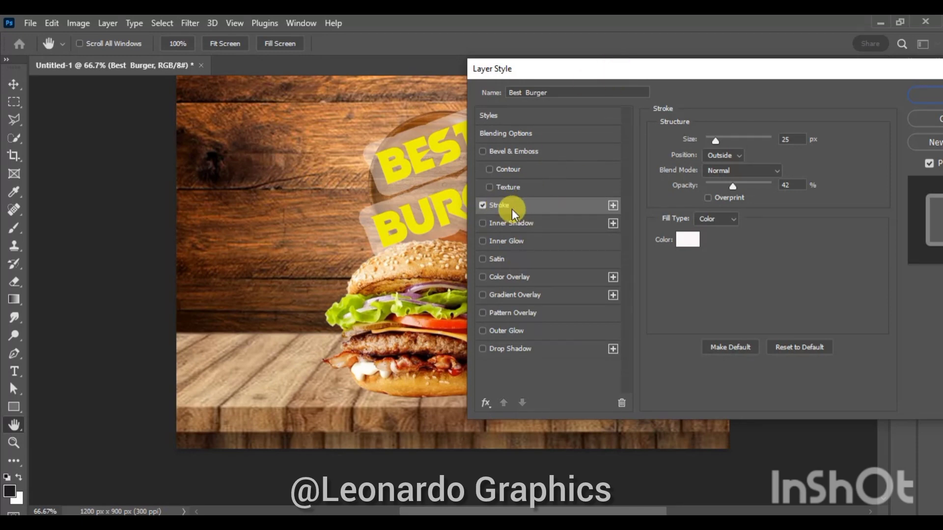
drag(715, 140, 711, 141)
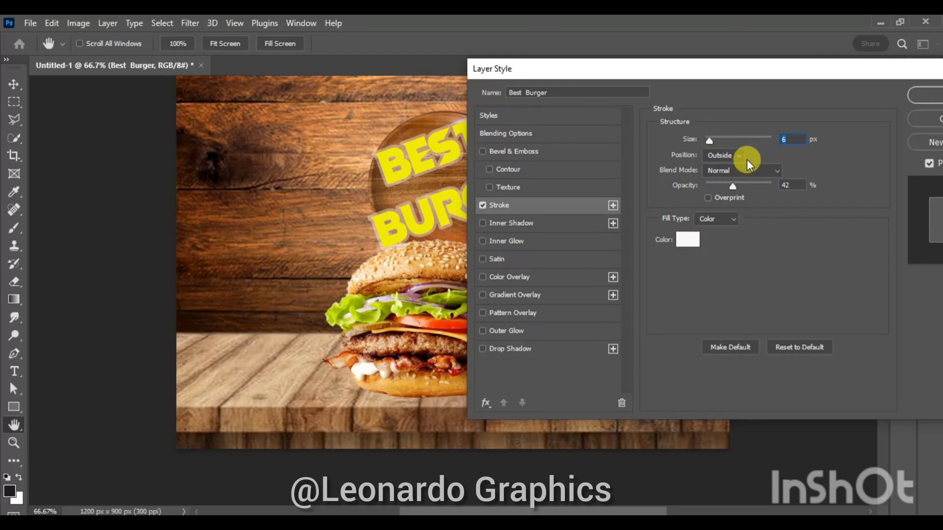
click(689, 240)
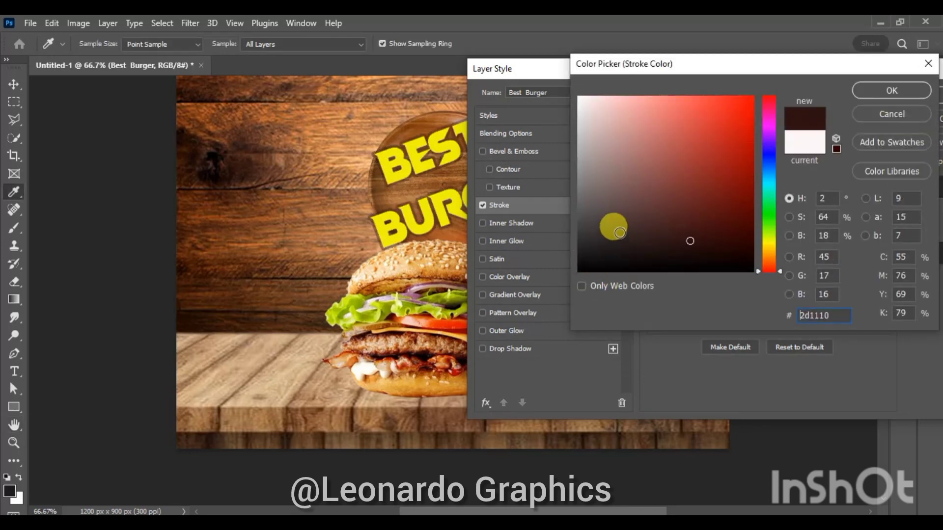
click(620, 233)
click(897, 91)
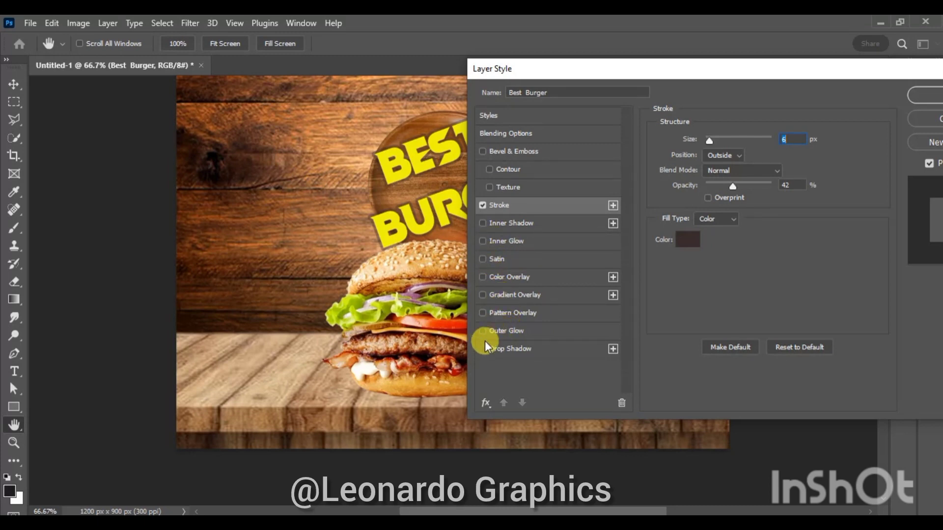
Add a warm Linear Burn drop shadow at about 77% opacity and apply the styles.
click(498, 348)
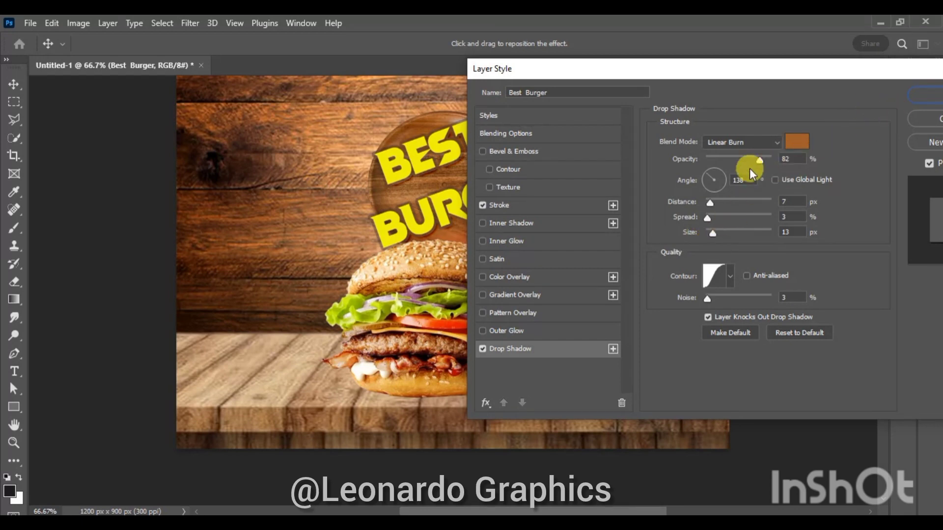
drag(759, 161, 755, 160)
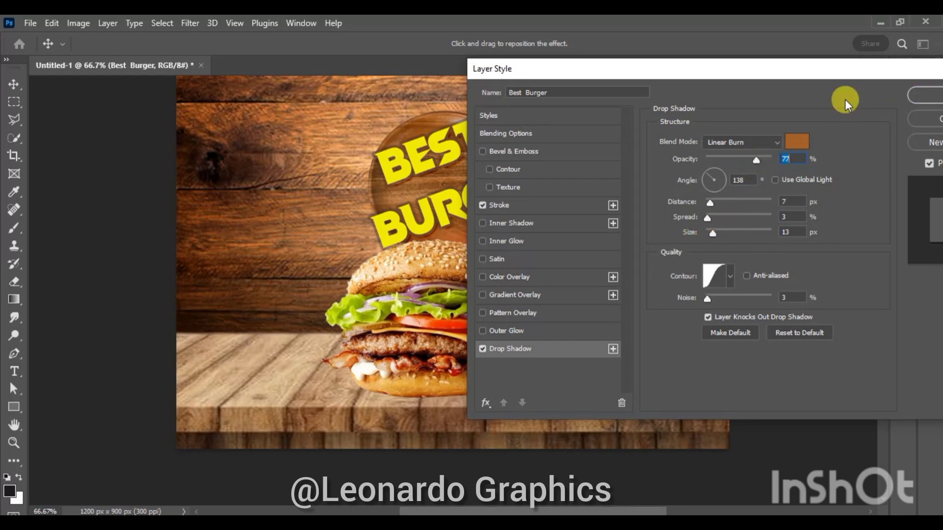
click(936, 98)
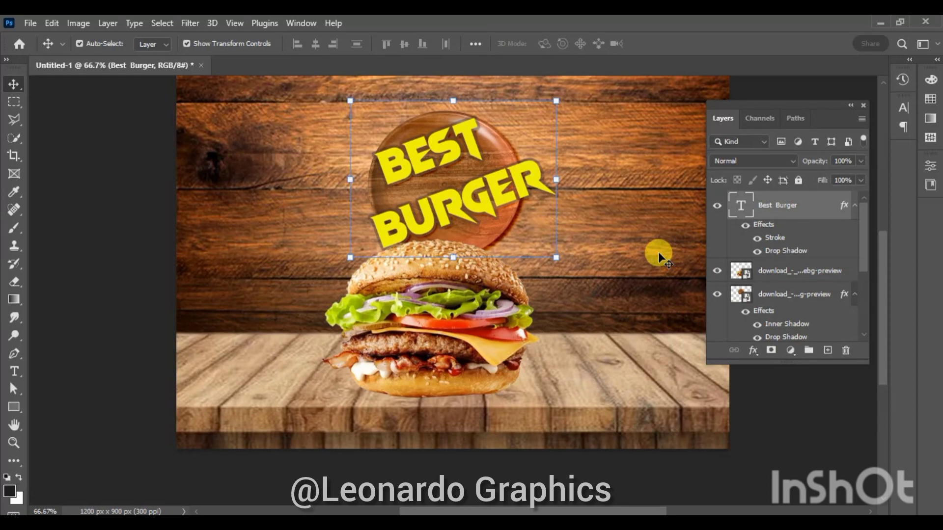
Split the Blend If Underlying Layer sliders so the wood shows through the heading.
right_click(770, 205)
click(695, 37)
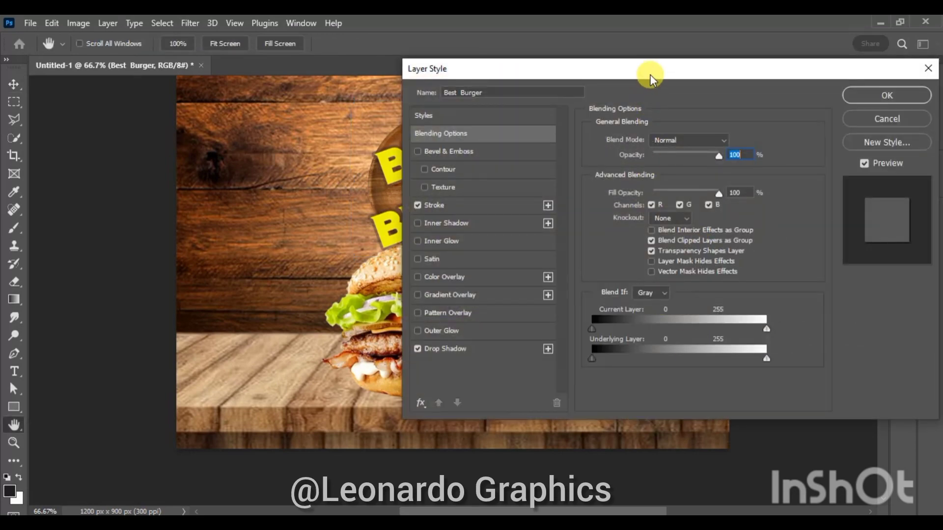
mouse_move(650, 75)
mouse_down()
mouse_move(765, 78)
mouse_move(756, 68)
mouse_up()
drag(872, 353, 814, 359)
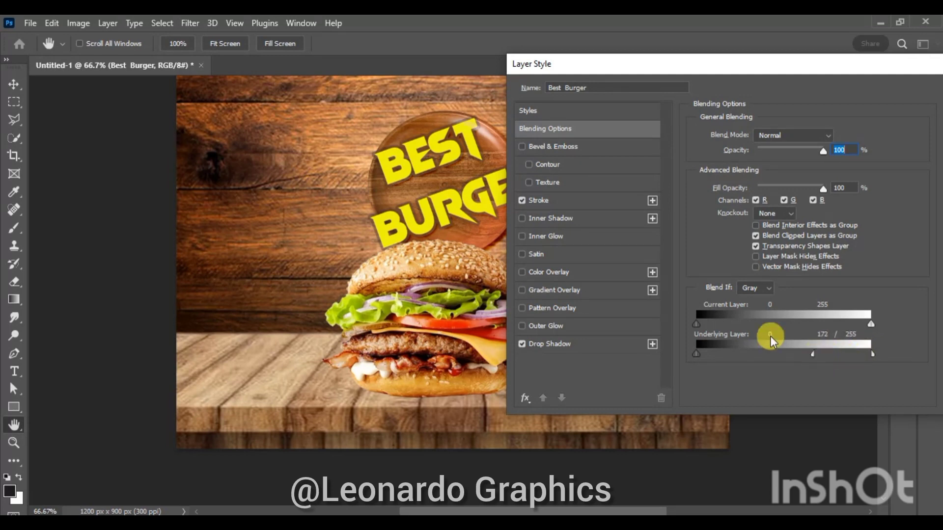
drag(696, 353, 724, 349)
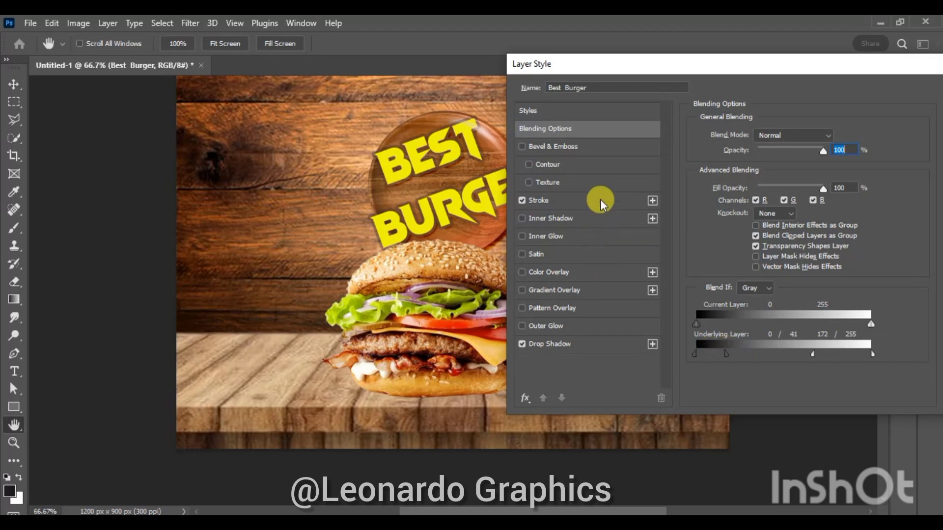
Add a copper-to-white Gradient Overlay at 150% scale and apply it.
click(573, 271)
click(574, 288)
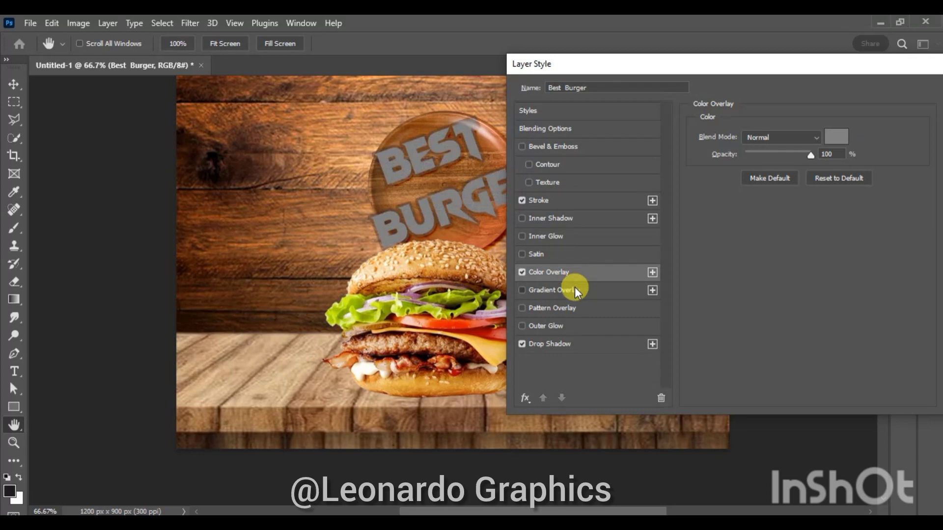
click(522, 272)
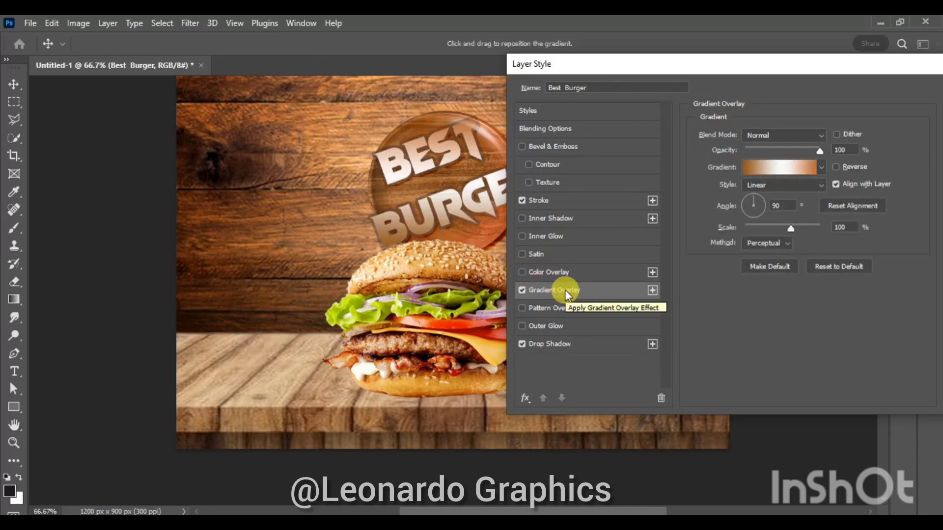
mouse_move(790, 228)
mouse_down()
mouse_move(771, 230)
mouse_move(827, 228)
mouse_up()
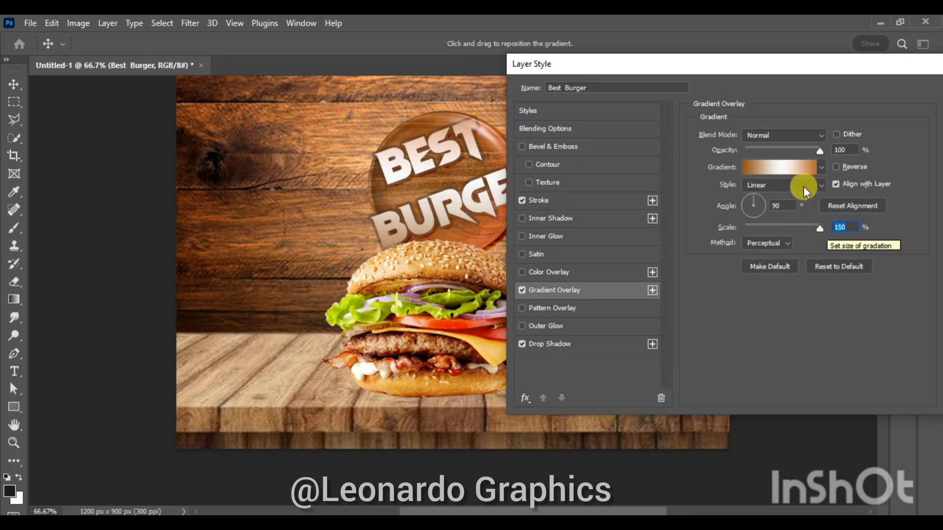
click(785, 170)
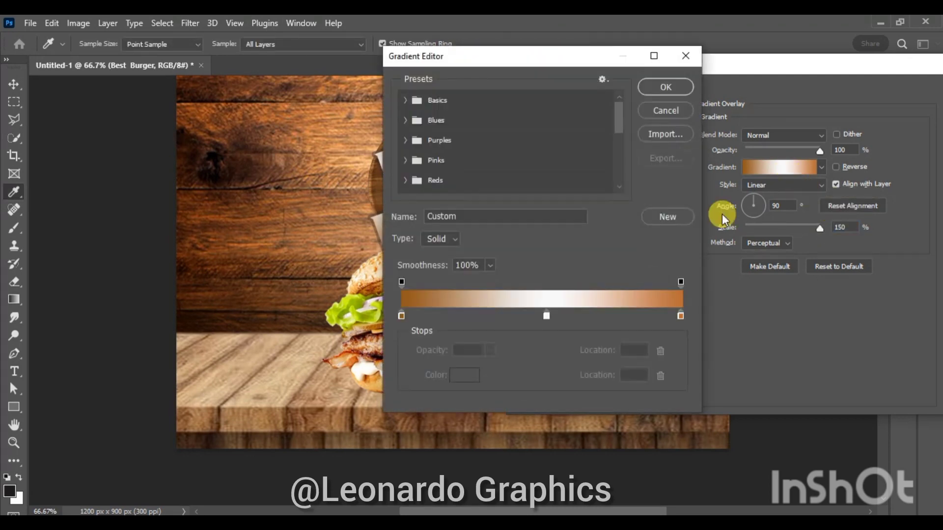
drag(551, 58, 697, 59)
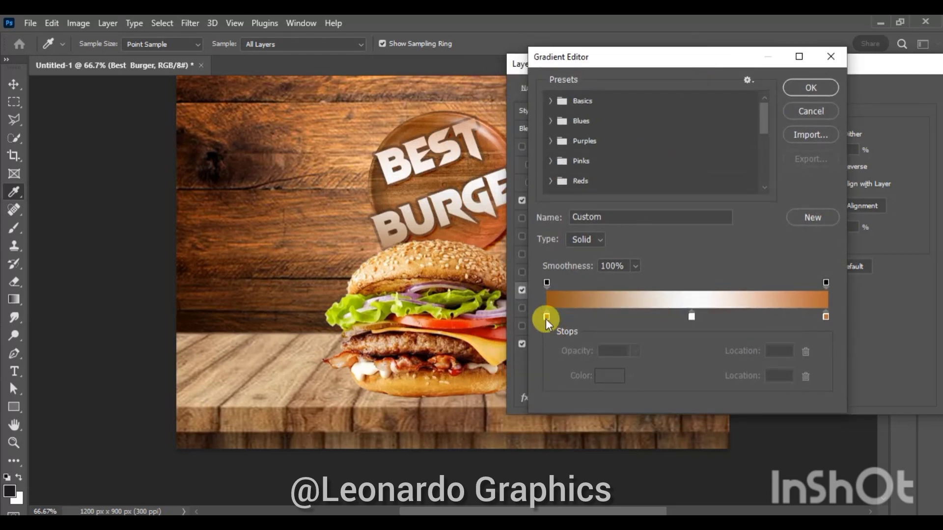
drag(688, 317, 681, 318)
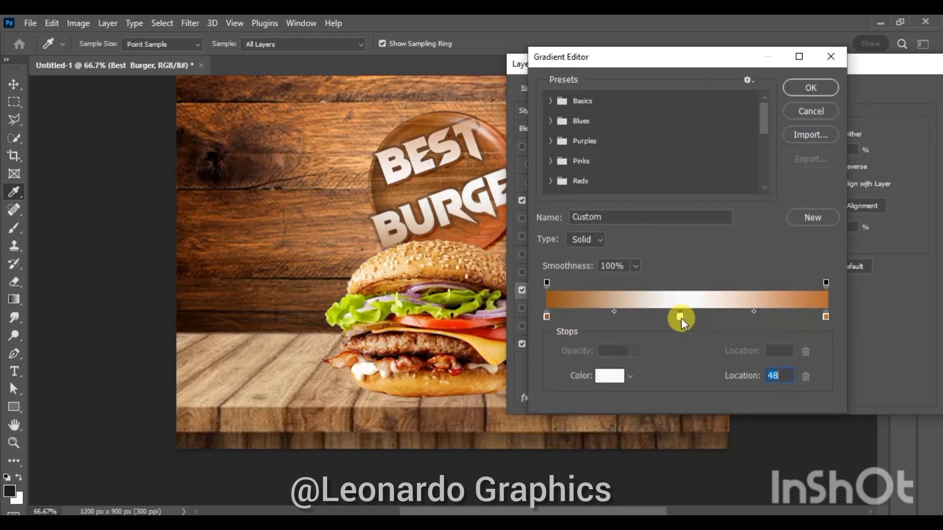
click(806, 89)
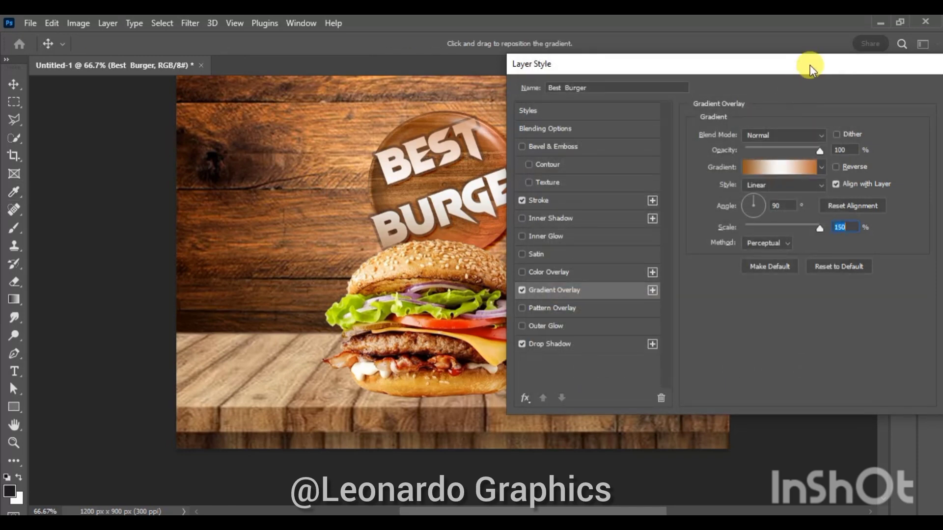
drag(809, 65, 712, 78)
click(862, 106)
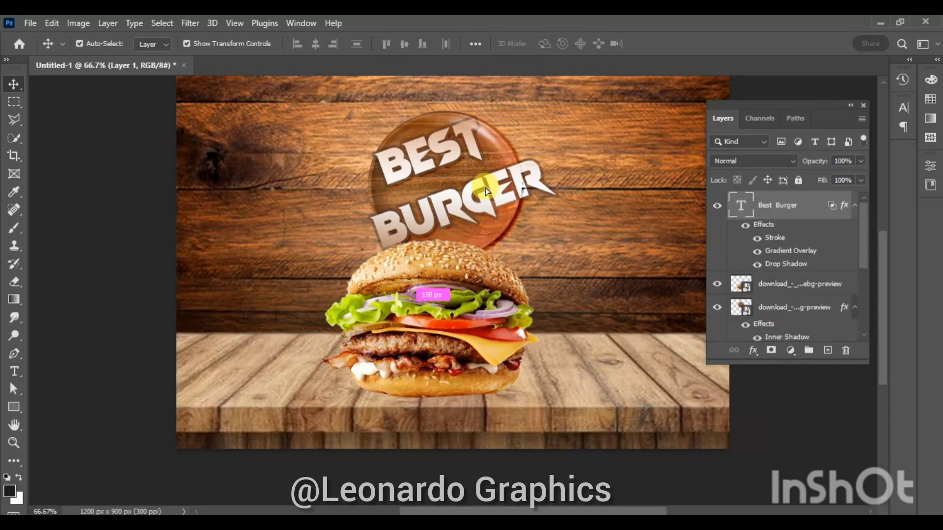
Nudge the BEST BURGER text slightly left and shift the burger slightly right.
drag(493, 193, 485, 195)
click(547, 311)
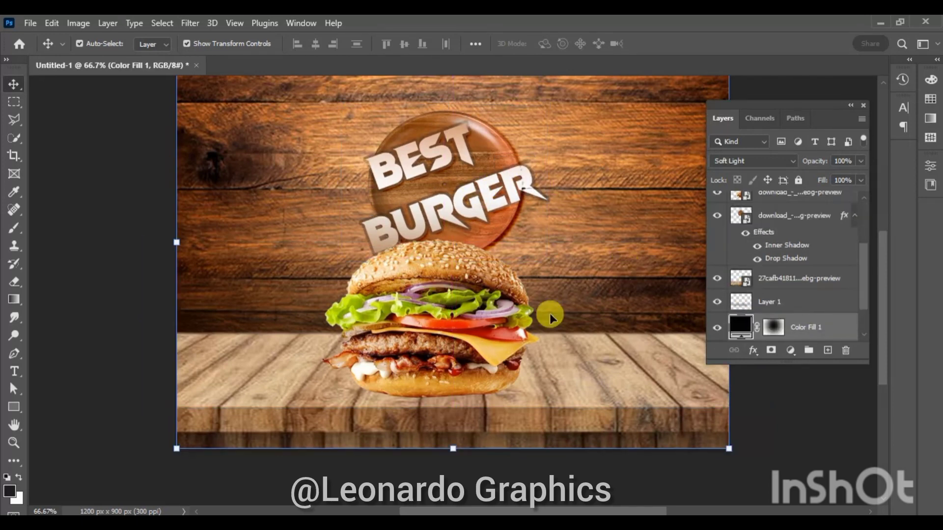
drag(461, 361, 467, 361)
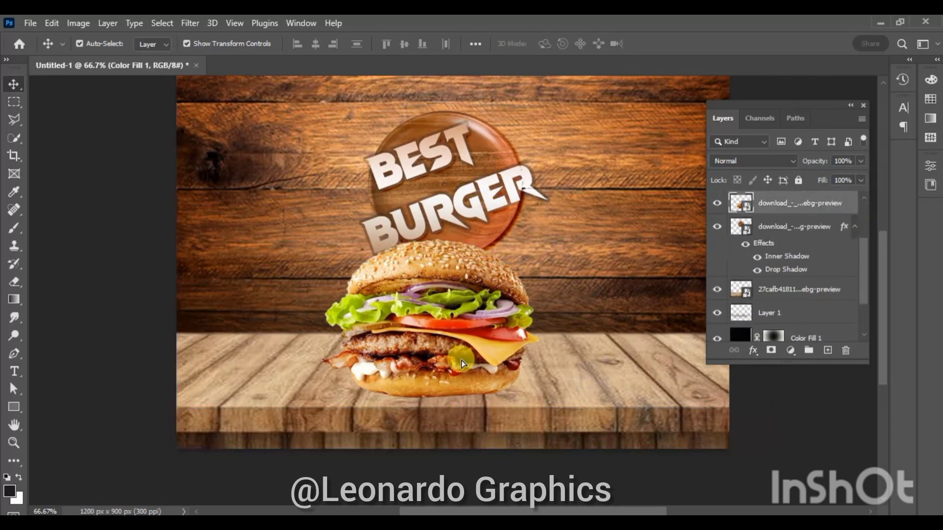
click(582, 272)
click(814, 417)
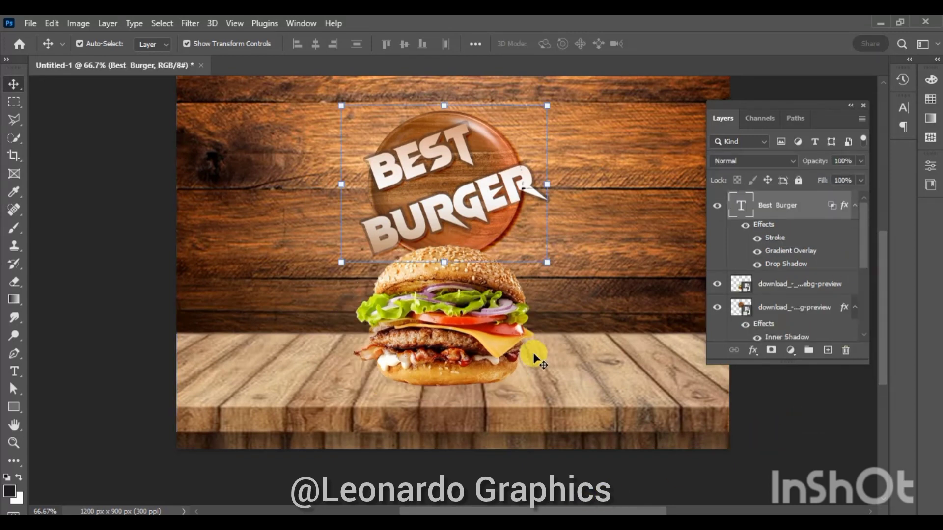
click(502, 359)
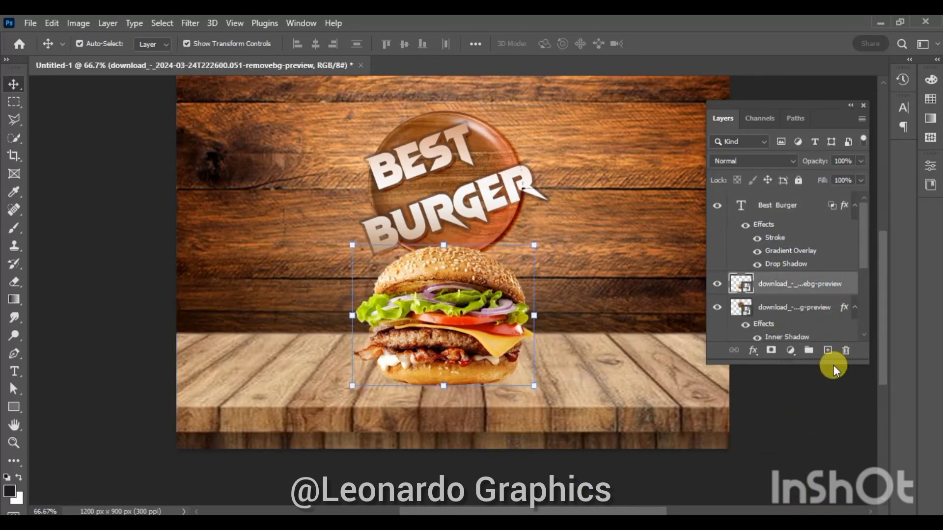
On a new layer above the burger, paint a soft dark shadow patch with a 500 px brush.
click(828, 351)
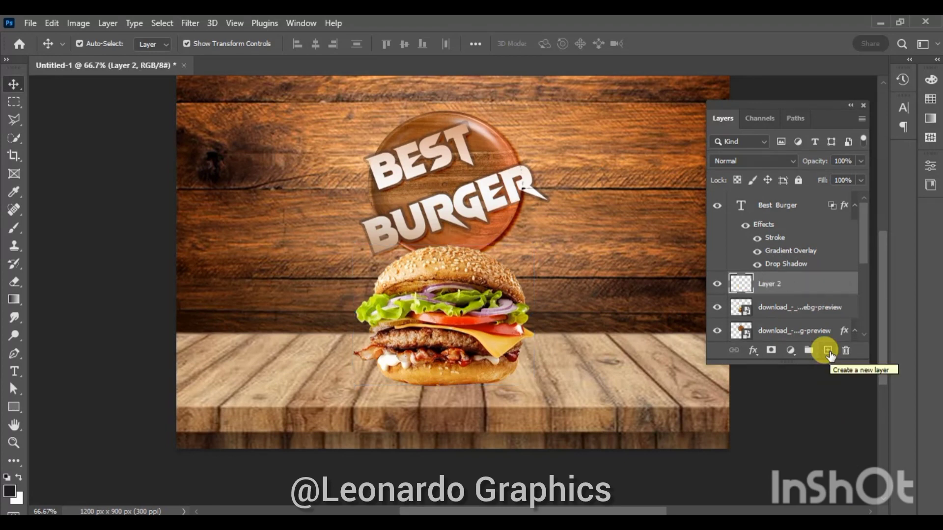
click(15, 228)
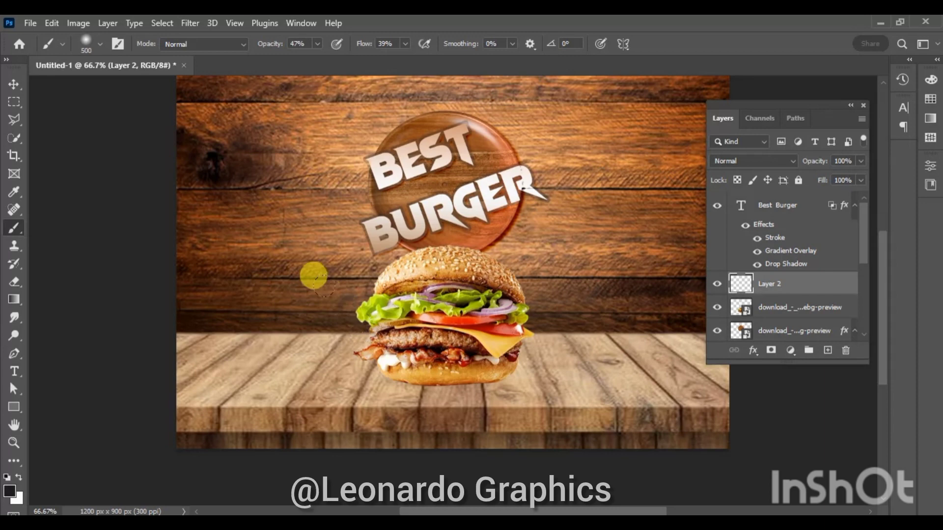
key(bracketright)
key(bracketright)
key(bracketright)
drag(332, 259, 432, 344)
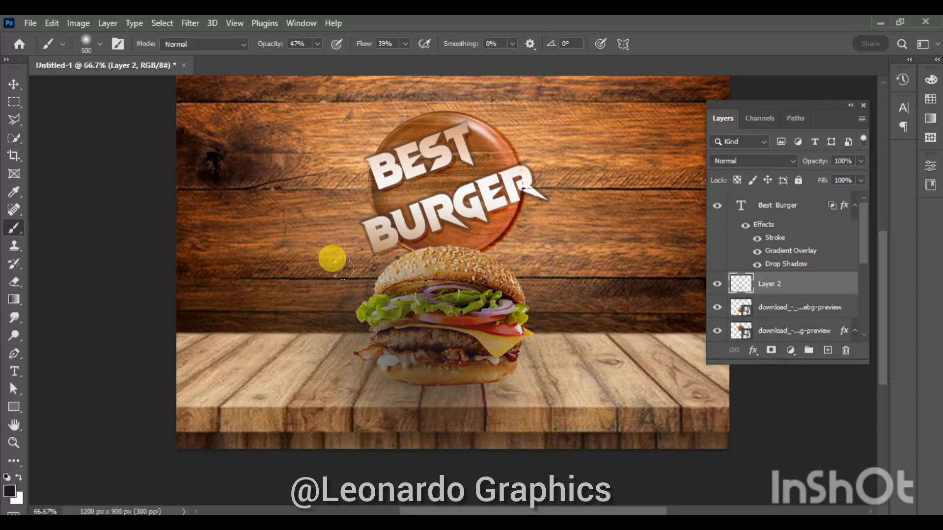
drag(373, 295, 466, 354)
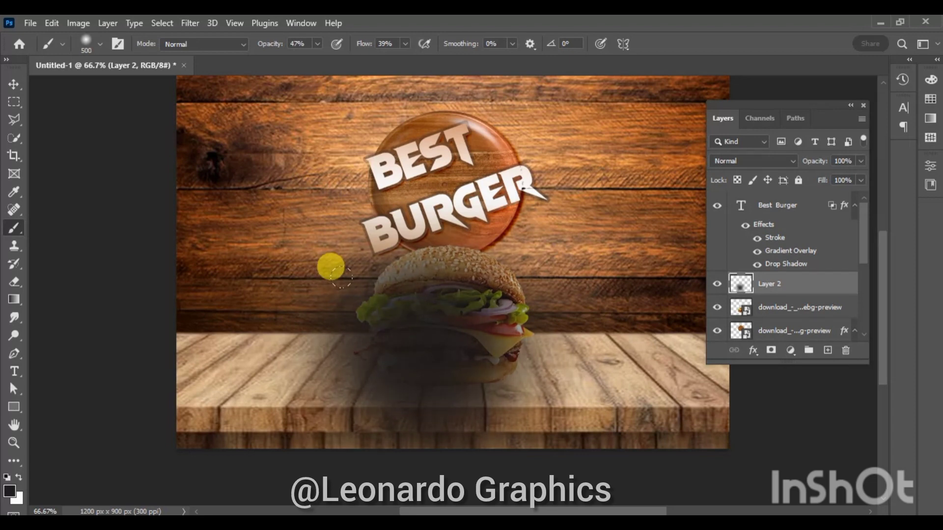
Transform the painted shadow into a thin, wide strip under the burger's base.
click(14, 84)
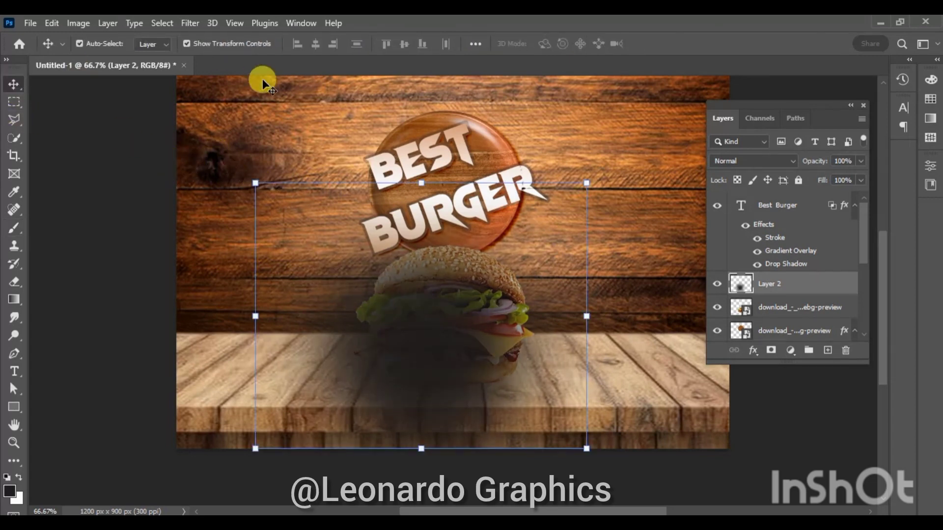
key(ctrl+t)
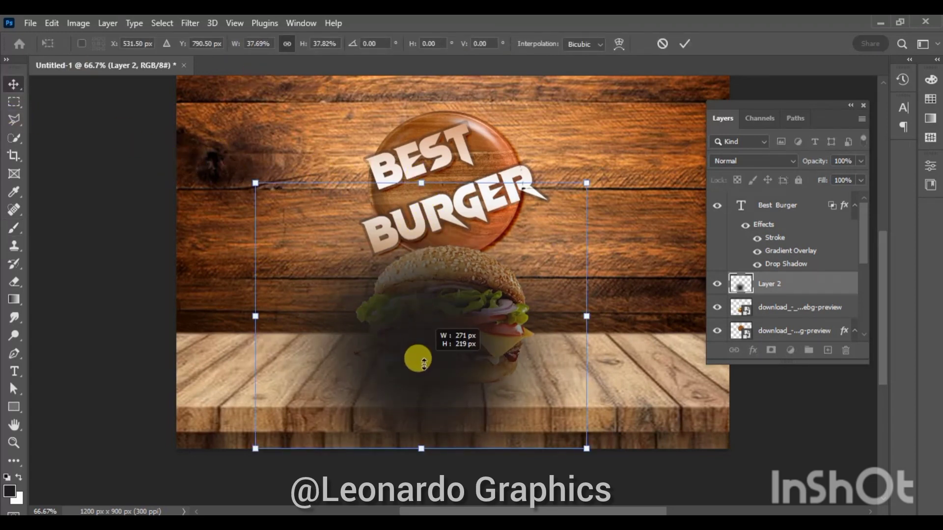
drag(424, 362, 411, 378)
drag(253, 389, 227, 394)
drag(353, 449, 362, 386)
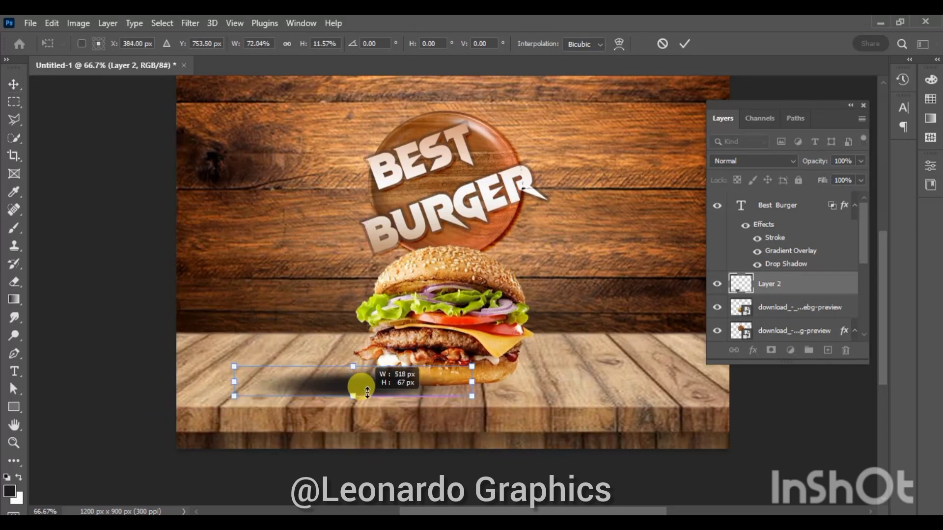
drag(473, 376, 570, 377)
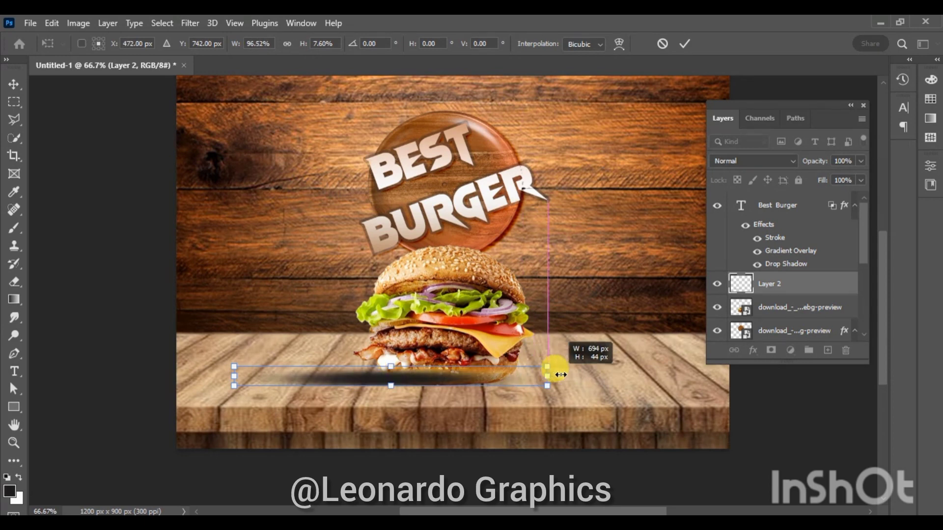
mouse_move(449, 376)
mouse_down()
mouse_move(490, 386)
mouse_move(443, 386)
mouse_move(459, 387)
mouse_up()
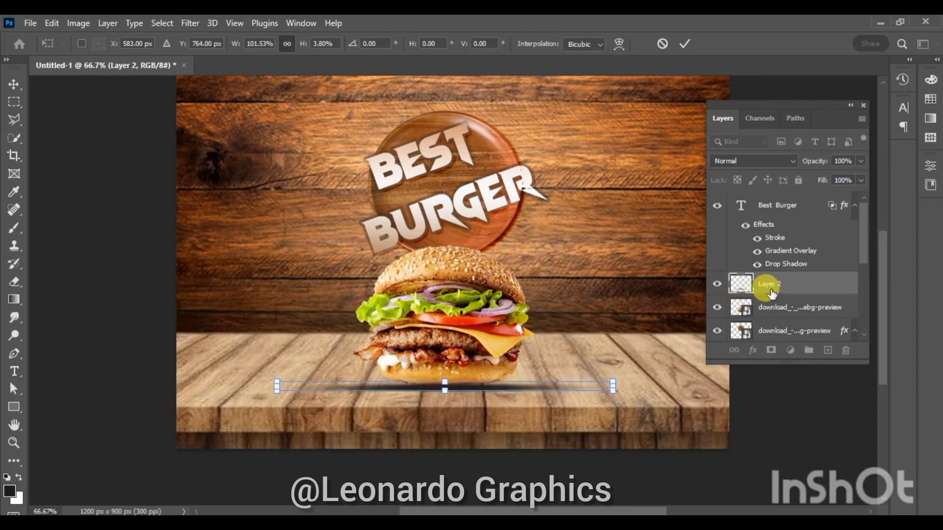
Move Layer 2 below the burger, set it to Pin Light at 66% fill, then deselect.
drag(771, 293, 776, 314)
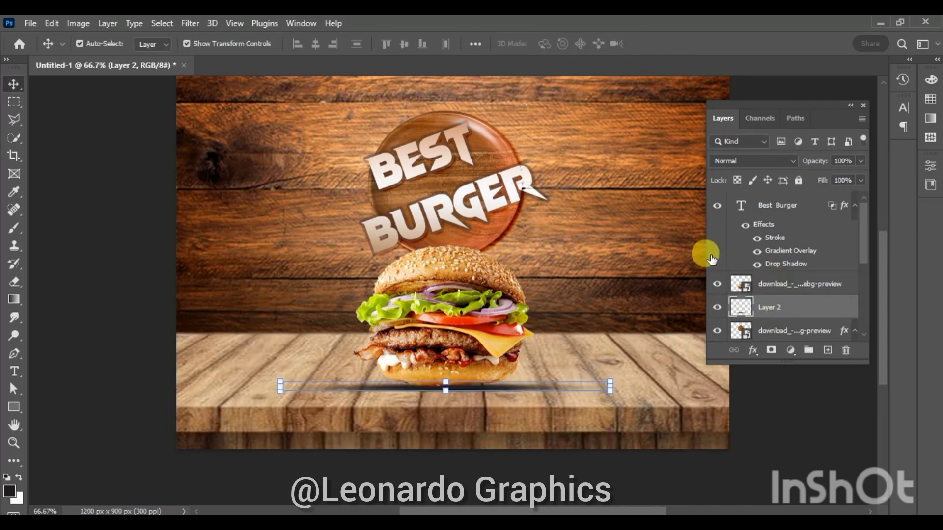
click(795, 162)
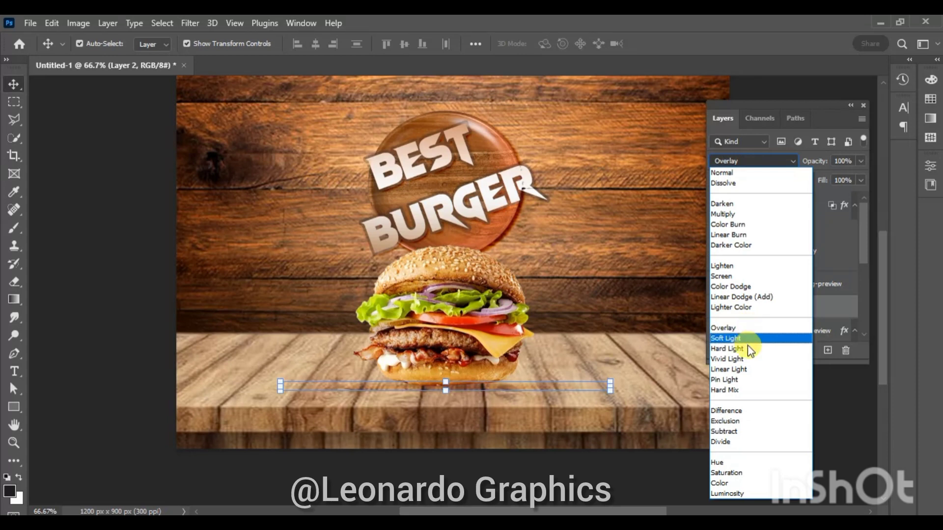
click(748, 385)
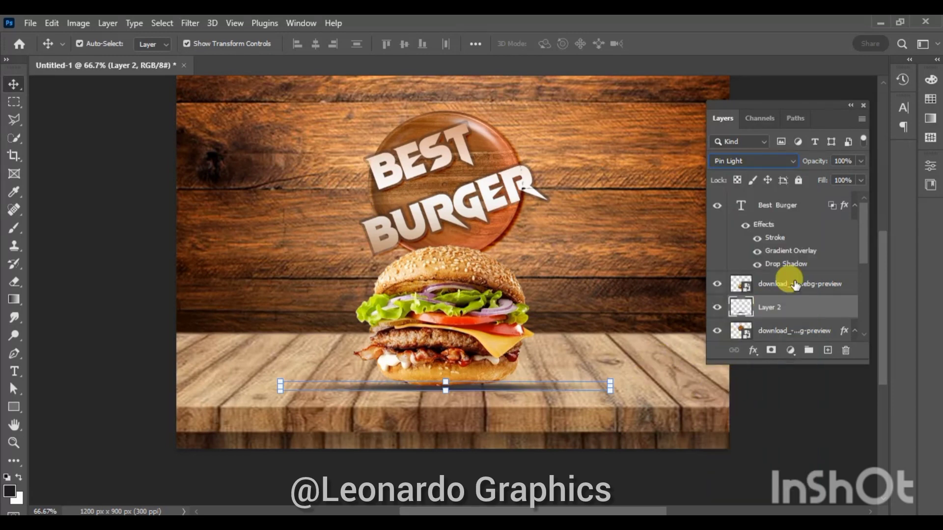
click(859, 181)
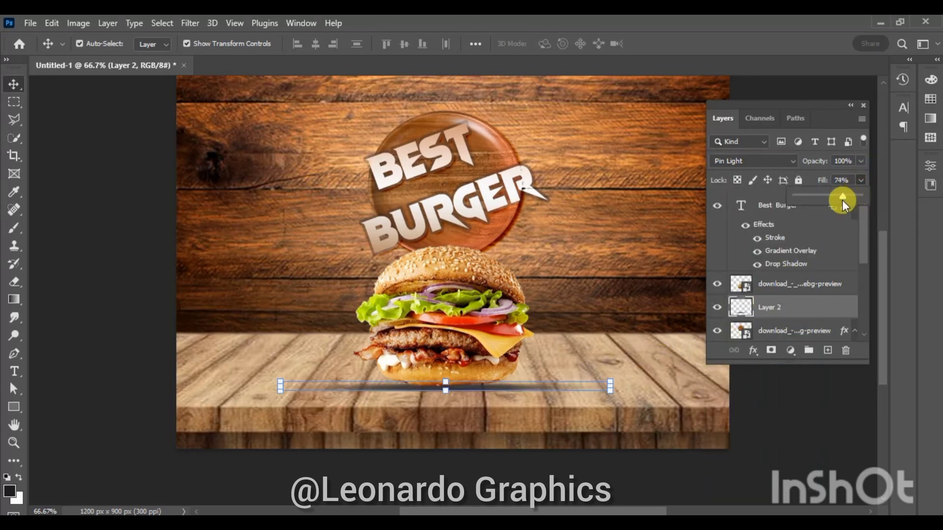
drag(841, 200, 838, 200)
click(601, 284)
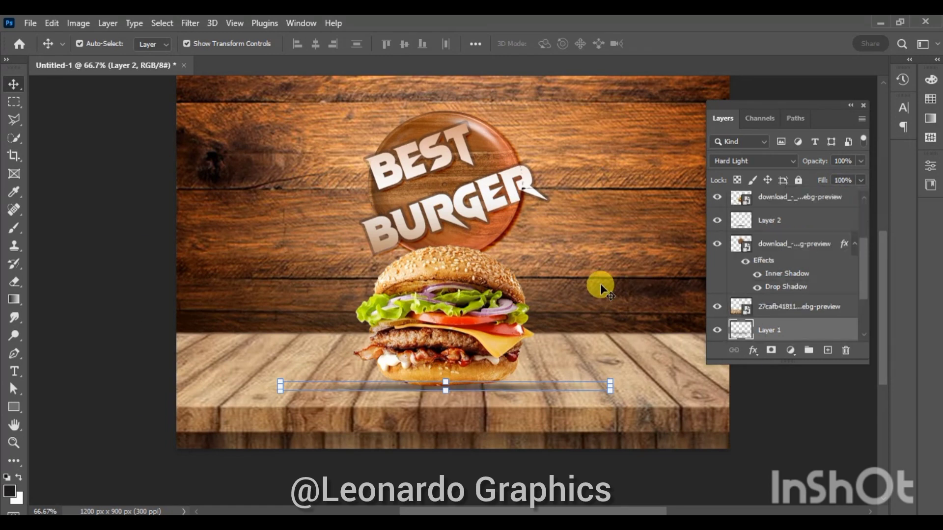
click(586, 441)
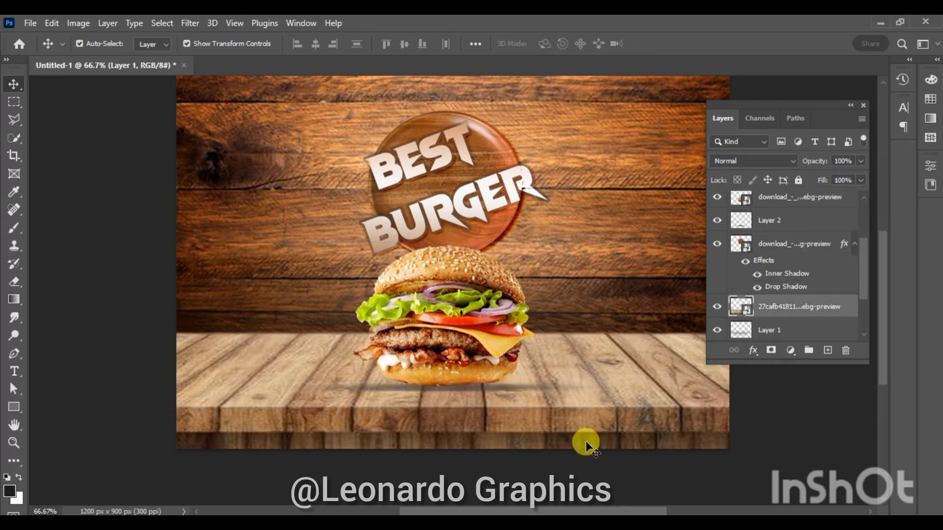
click(536, 387)
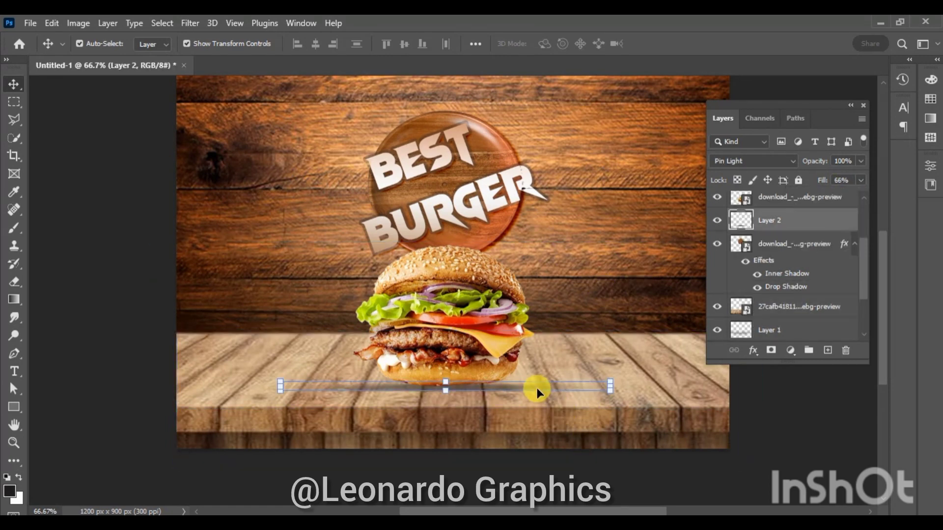
click(587, 288)
click(552, 449)
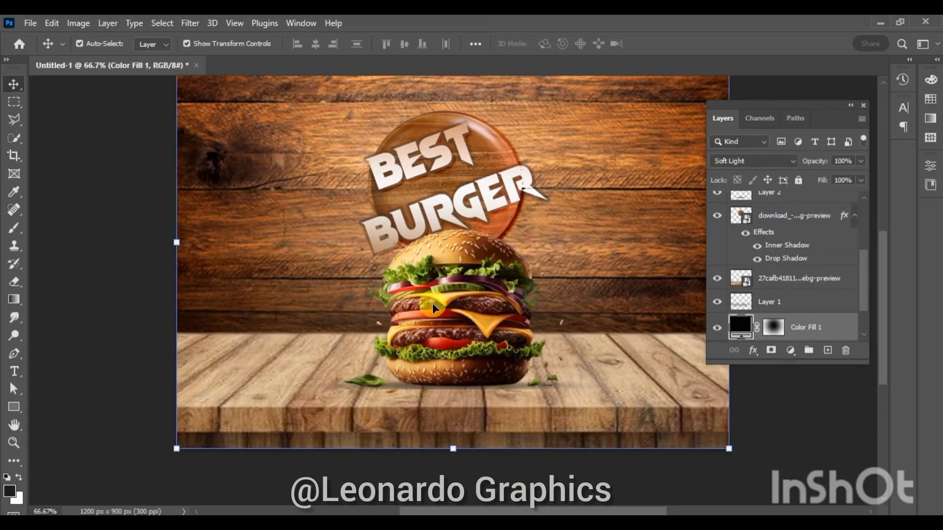
Browse the Place Embedded option, then shift the BEST BURGER text left and down.
click(31, 23)
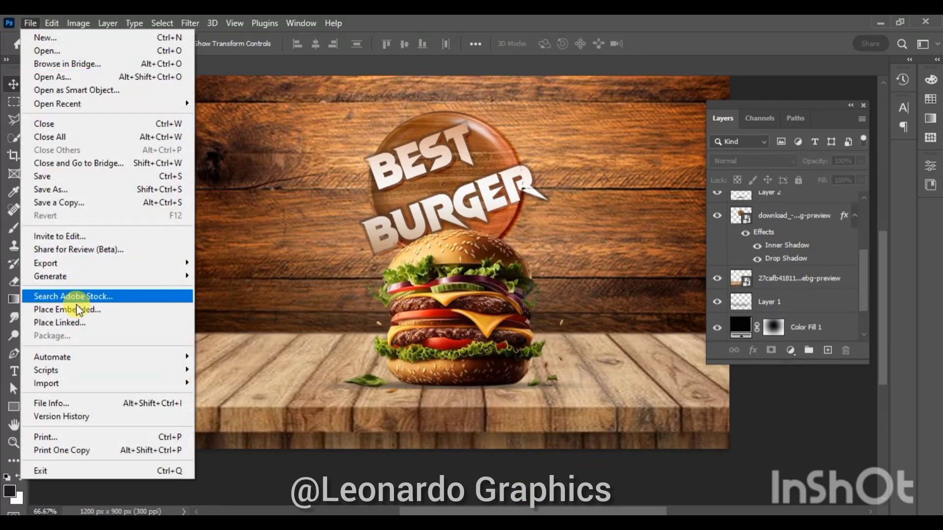
click(80, 312)
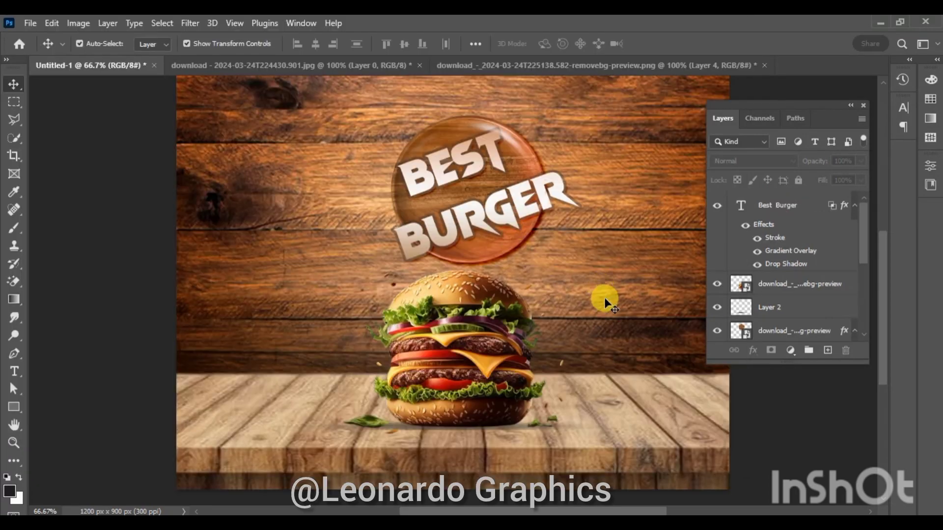
drag(806, 103, 830, 103)
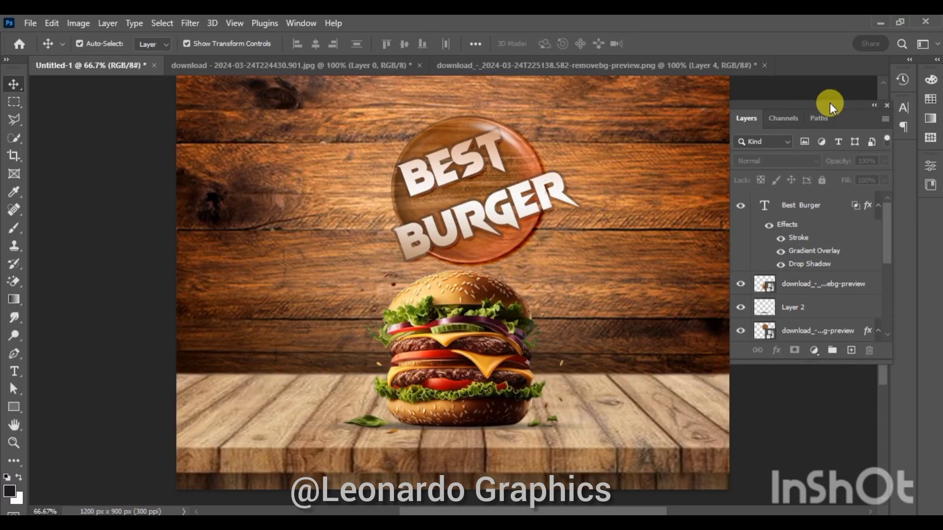
mouse_move(501, 244)
mouse_down()
mouse_move(478, 250)
mouse_move(485, 187)
mouse_move(508, 190)
mouse_up()
click(604, 272)
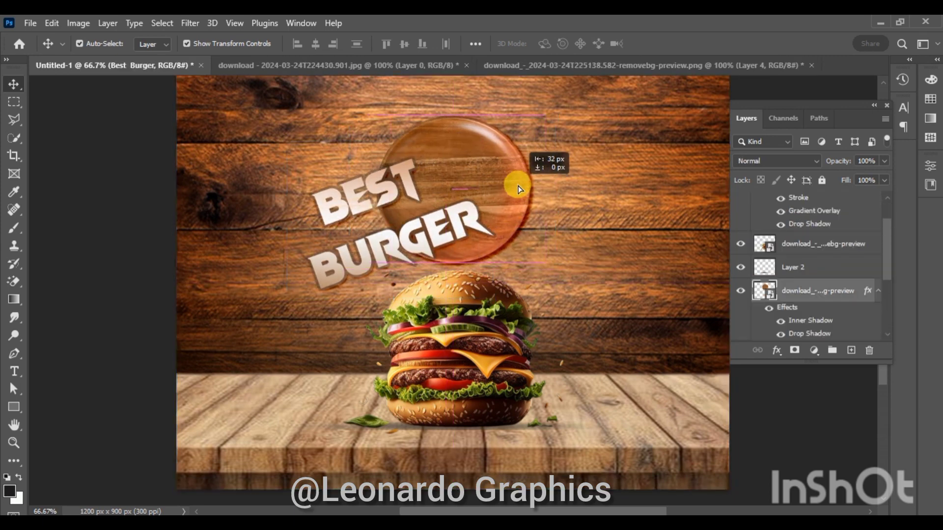
Enlarge the wooden circle and reposition it above the burger.
key(ctrl+t)
mouse_move(358, 263)
mouse_down()
mouse_move(376, 252)
mouse_move(378, 270)
mouse_up()
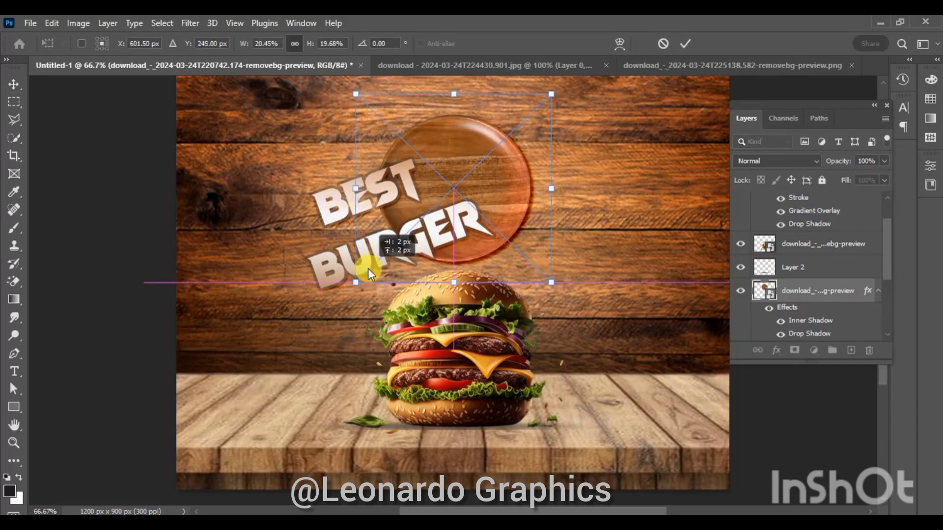
mouse_move(367, 269)
mouse_down()
mouse_move(607, 85)
mouse_move(364, 296)
mouse_up()
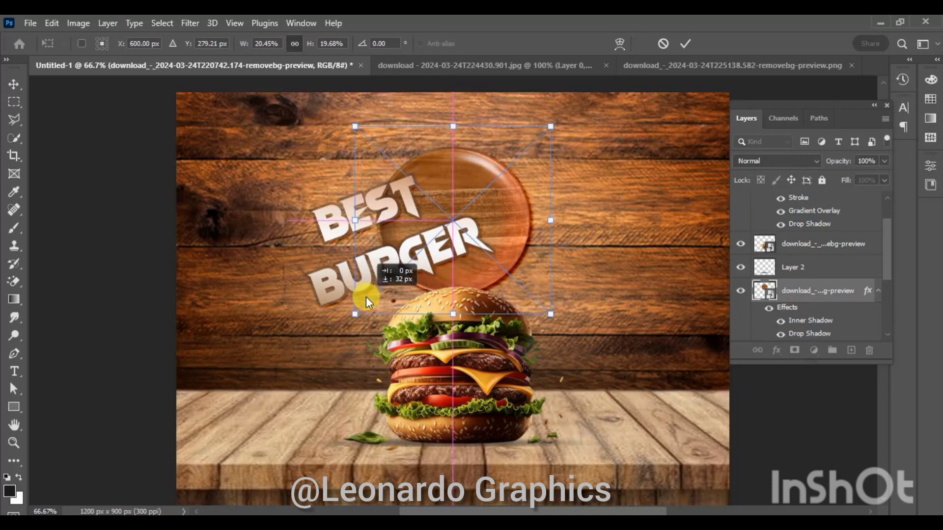
click(684, 41)
Move the BEST BURGER text back onto the enlarged wooden circle.
mouse_move(434, 245)
mouse_down()
mouse_move(450, 246)
mouse_move(450, 256)
mouse_up()
click(585, 348)
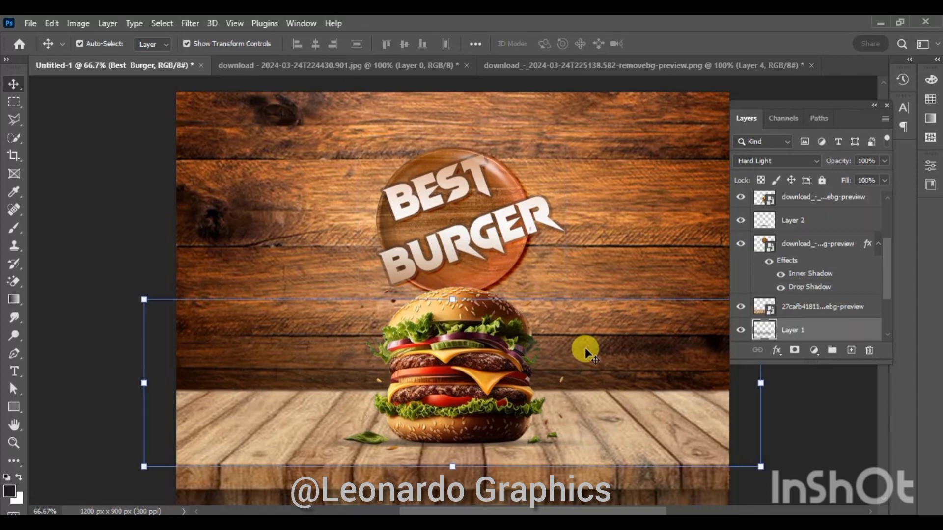
click(642, 210)
Drag the red 30% tags into the poster, enlarge them, and place them top-left.
click(783, 386)
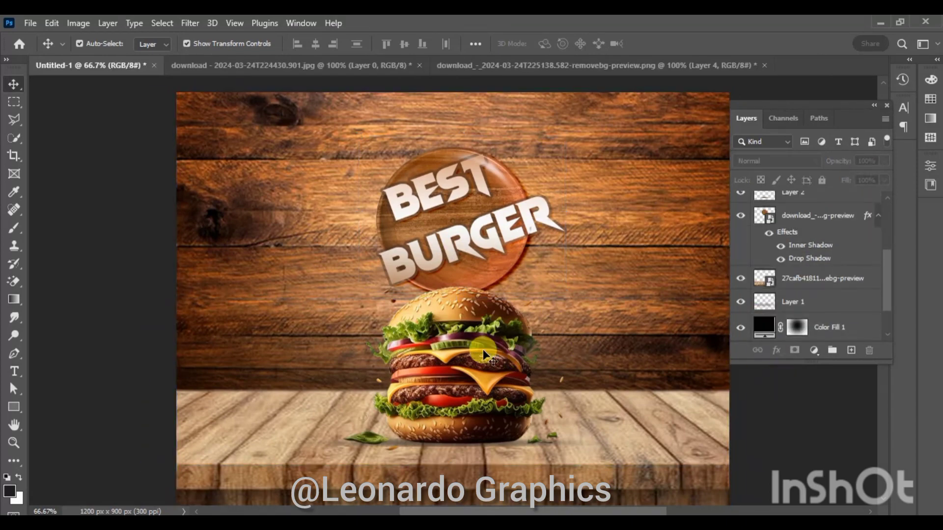
click(574, 66)
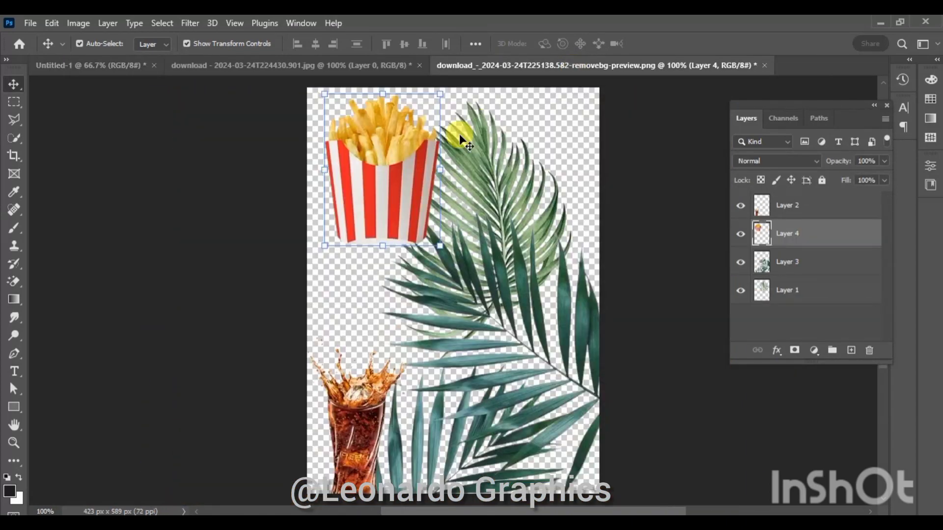
click(310, 66)
drag(379, 329, 178, 116)
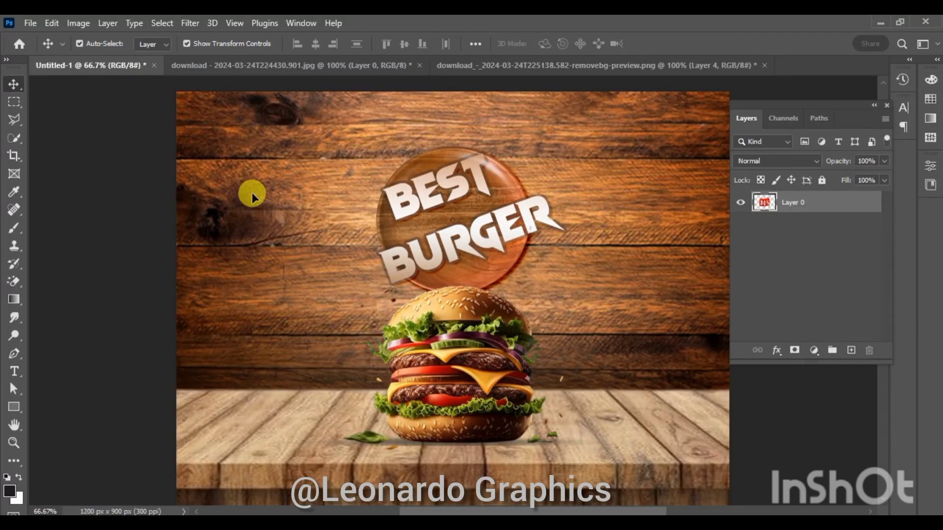
drag(252, 192, 255, 195)
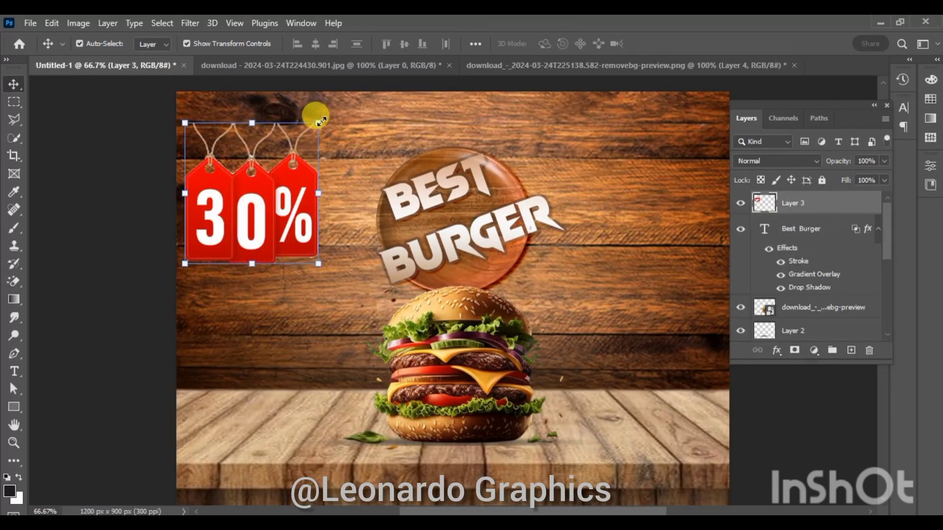
drag(321, 120, 346, 103)
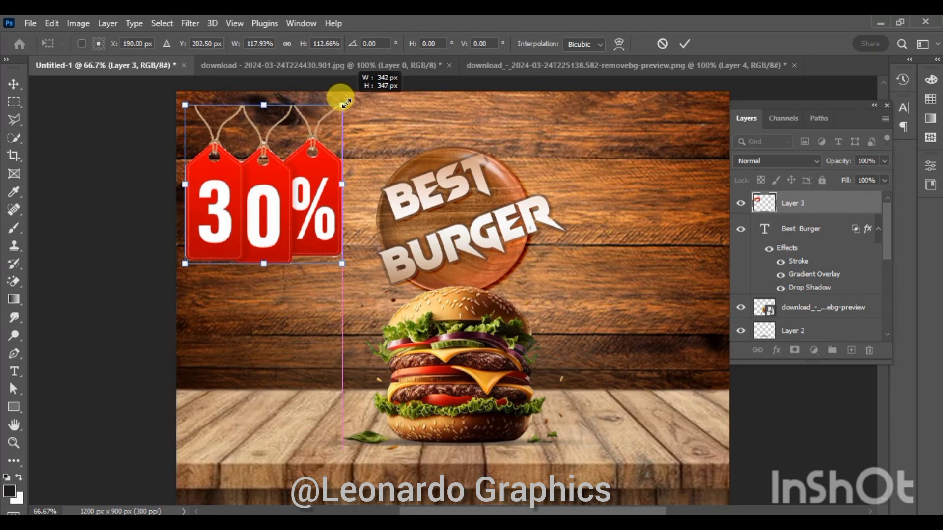
drag(303, 177, 293, 157)
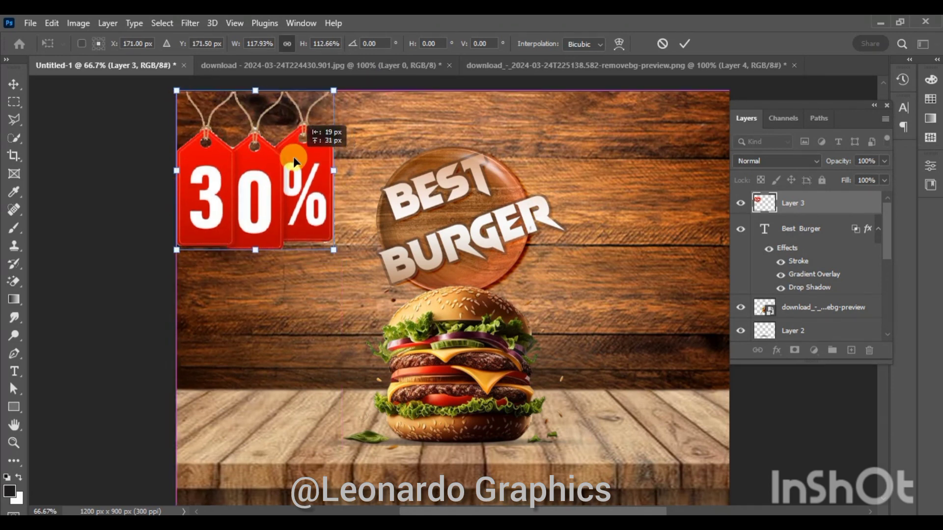
click(685, 44)
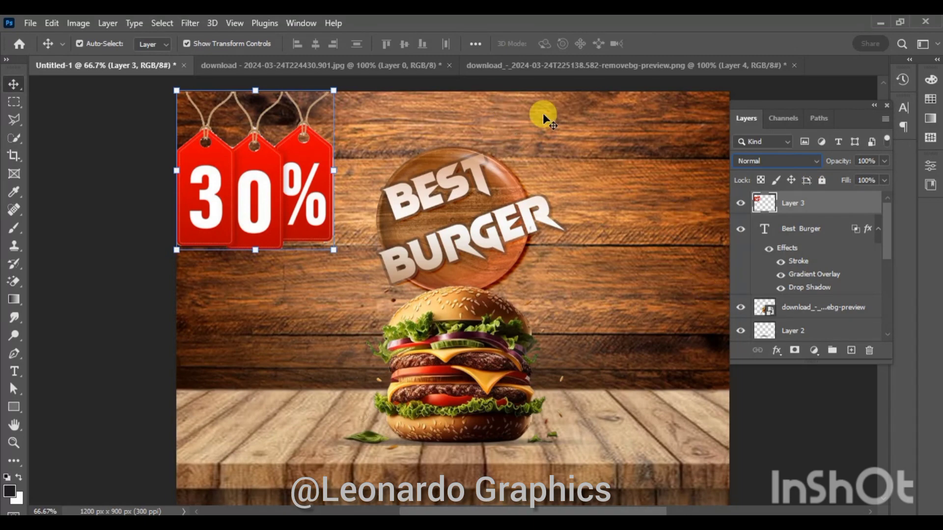
Bring the striped fries box into the poster left of the burger and enlarge it.
click(561, 67)
drag(452, 204, 169, 67)
drag(343, 374, 342, 373)
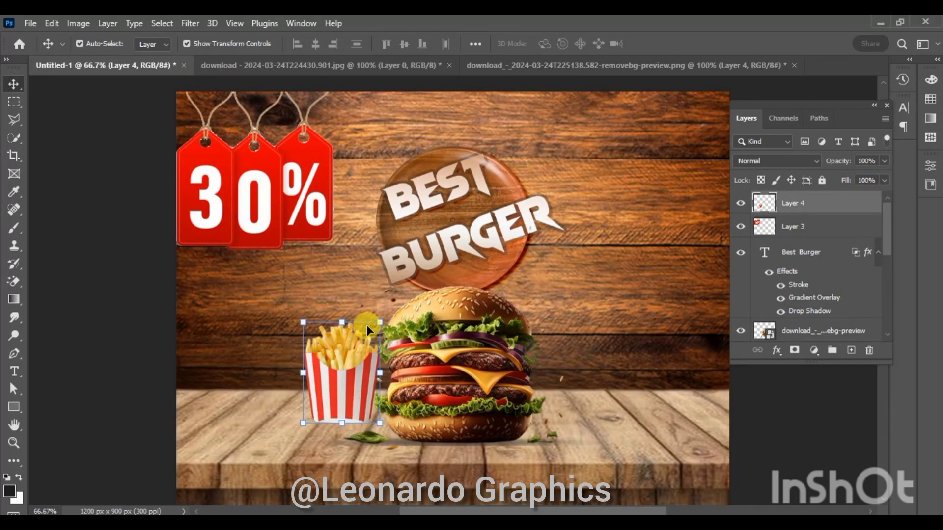
drag(381, 318, 393, 300)
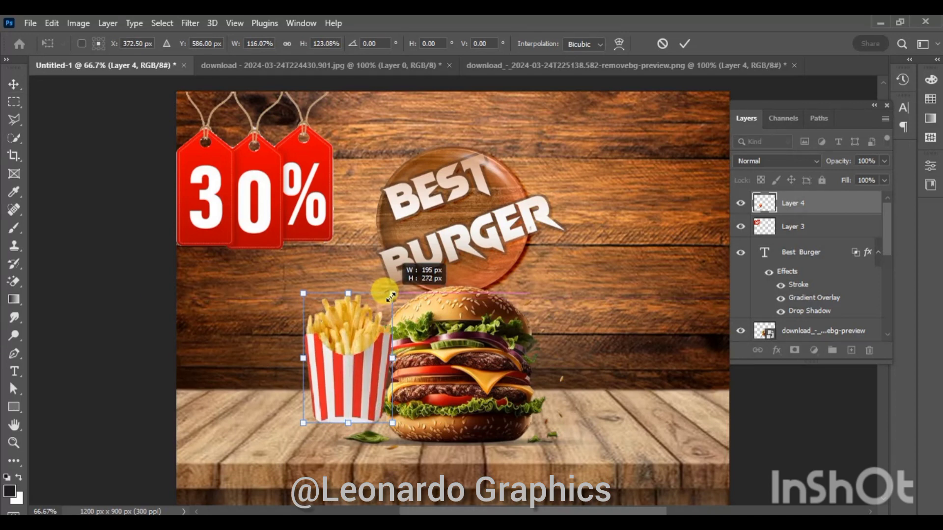
drag(355, 373, 356, 370)
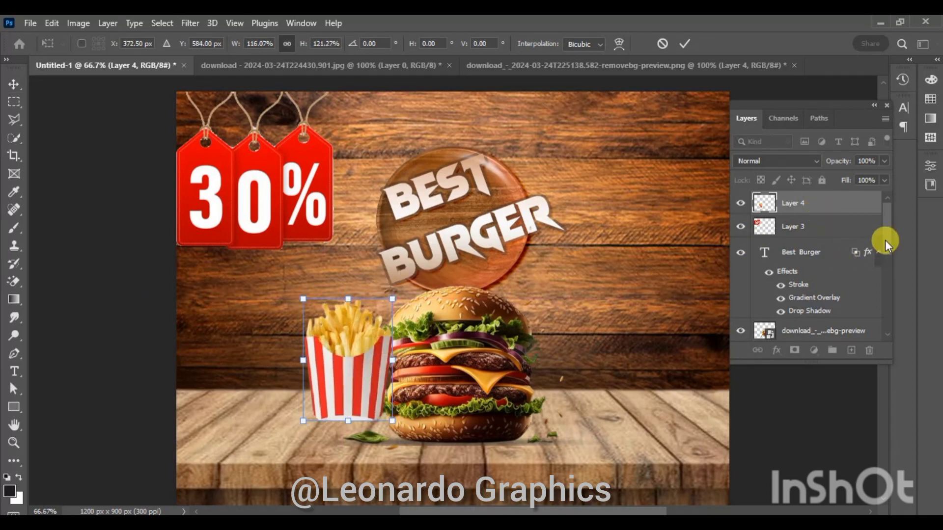
drag(886, 241, 886, 245)
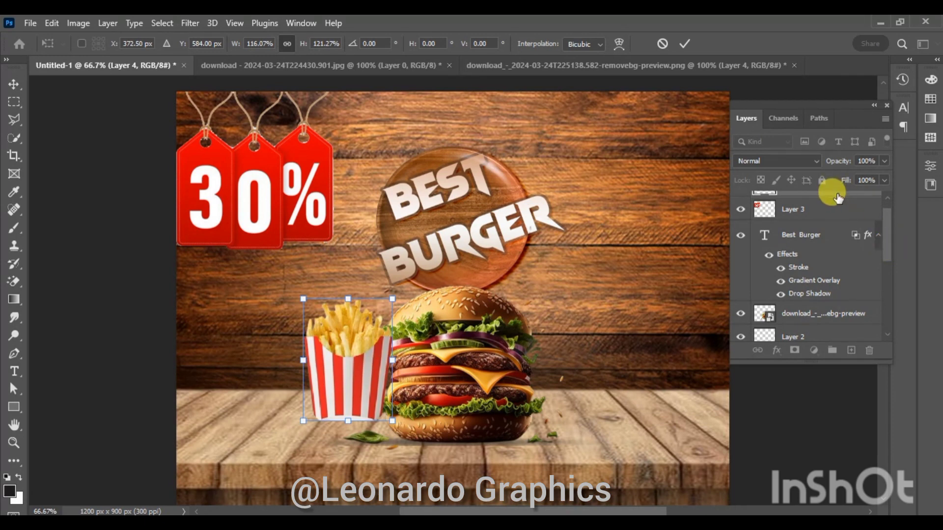
scroll(825, 344, down, 2)
scroll(825, 351, down, 3)
key(Return)
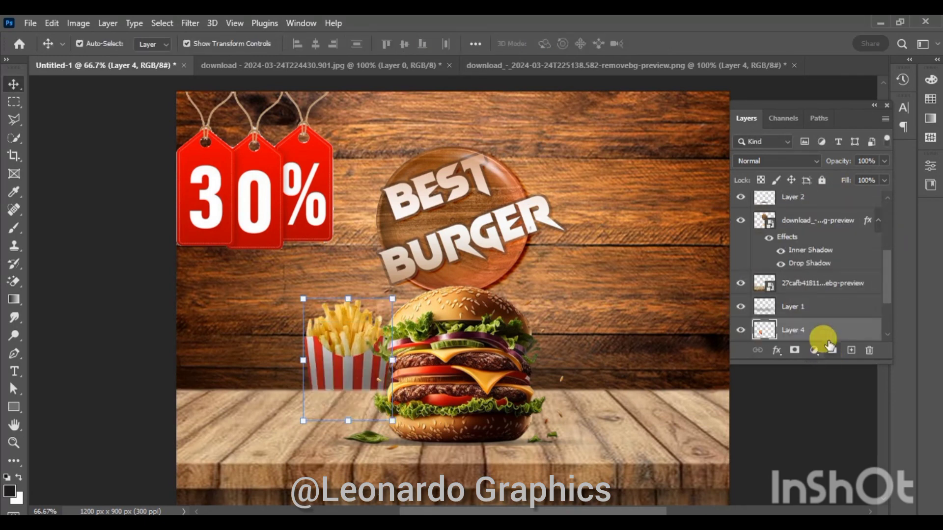
Stack the fries behind the burger above the table, then shift right and enlarge slightly.
drag(832, 333, 820, 275)
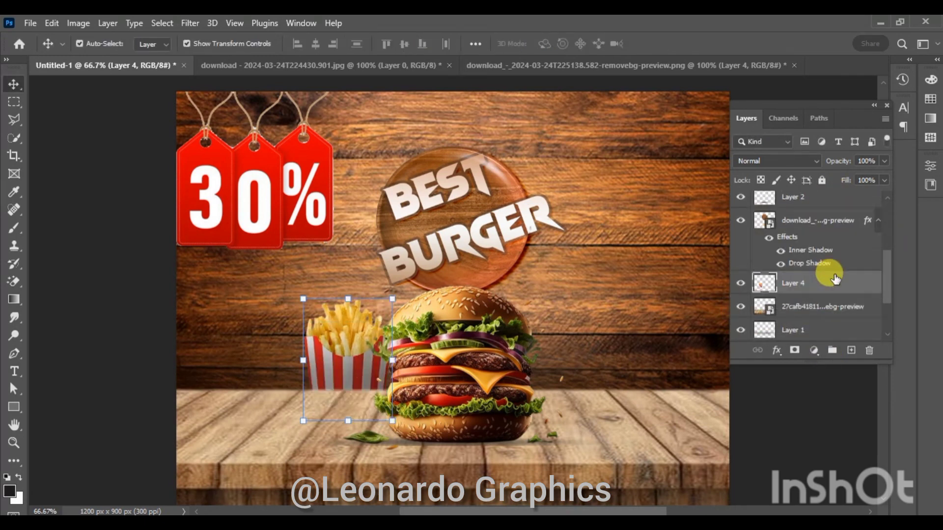
drag(350, 385, 361, 385)
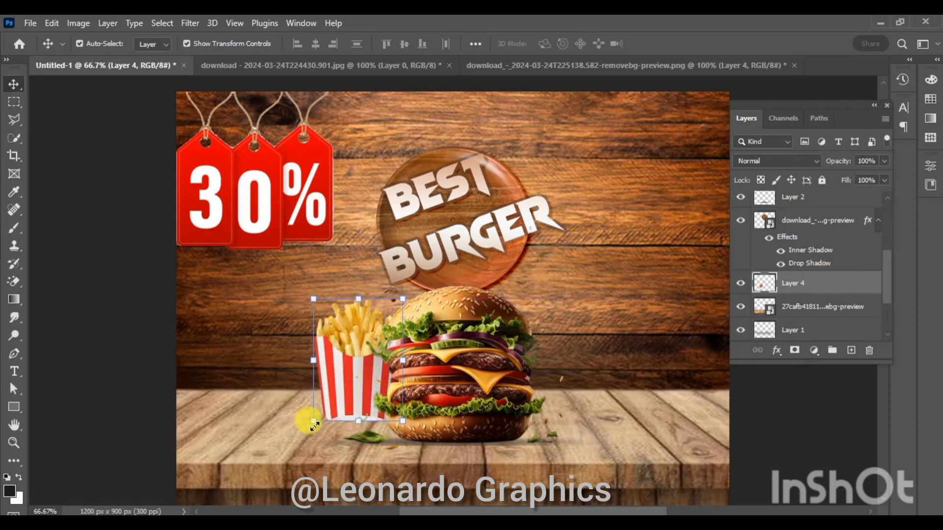
drag(313, 420, 308, 428)
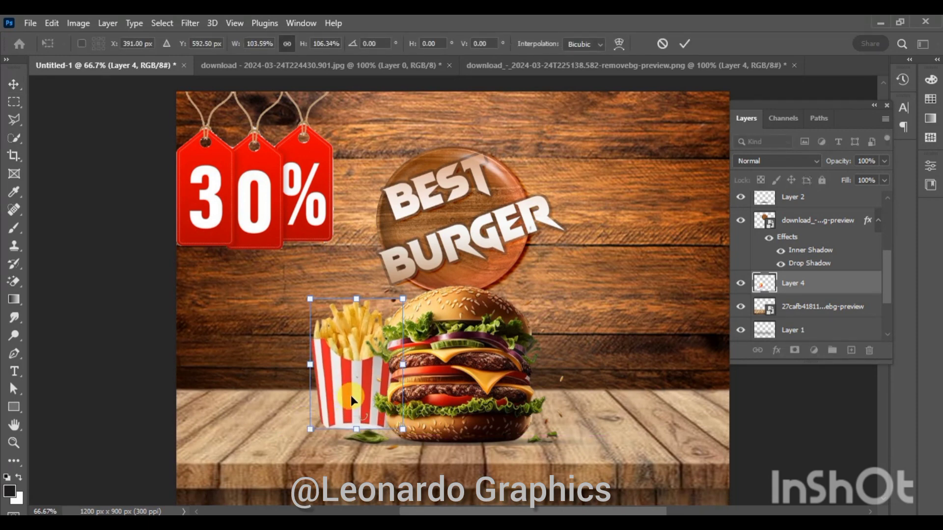
key(Right)
key(Right)
key(Right)
key(Right)
key(Right)
key(Right)
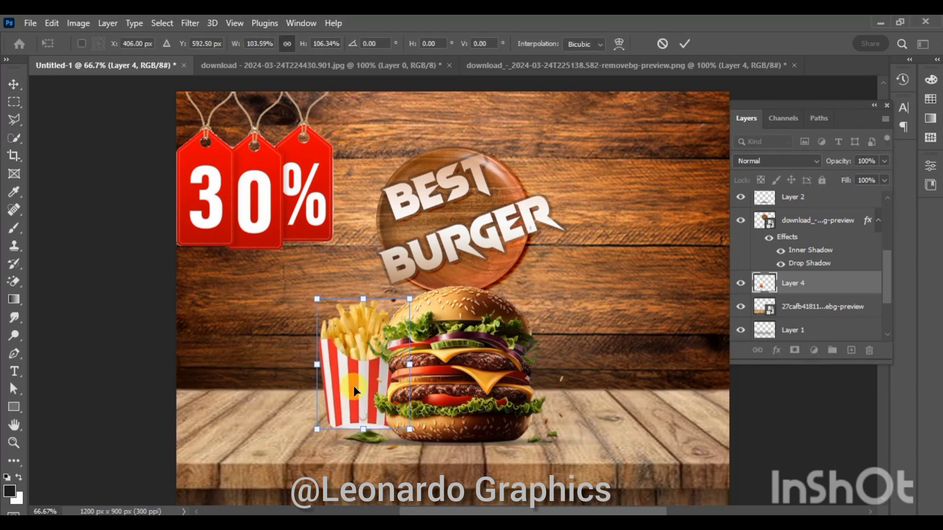
click(688, 46)
Bring the splashing cola glass into the poster, enlarge it, and stand it right of the burger.
click(448, 65)
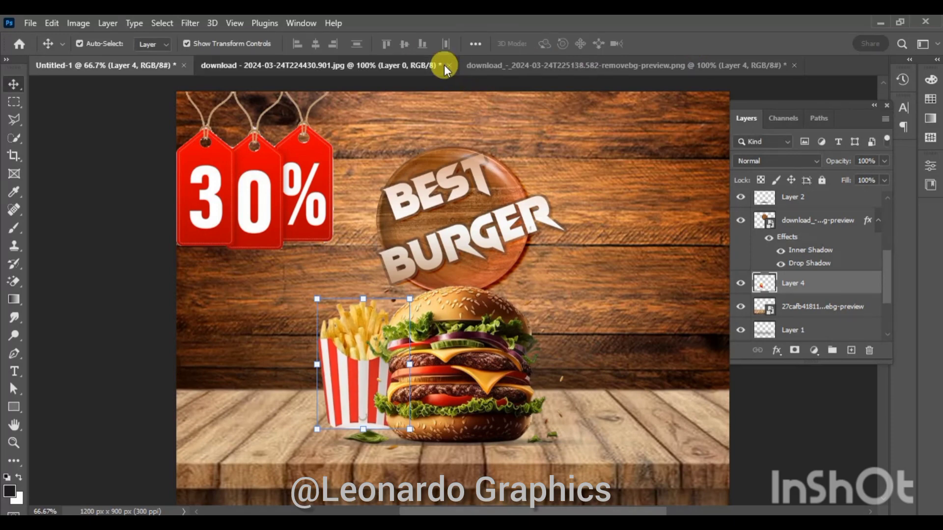
drag(361, 428, 170, 72)
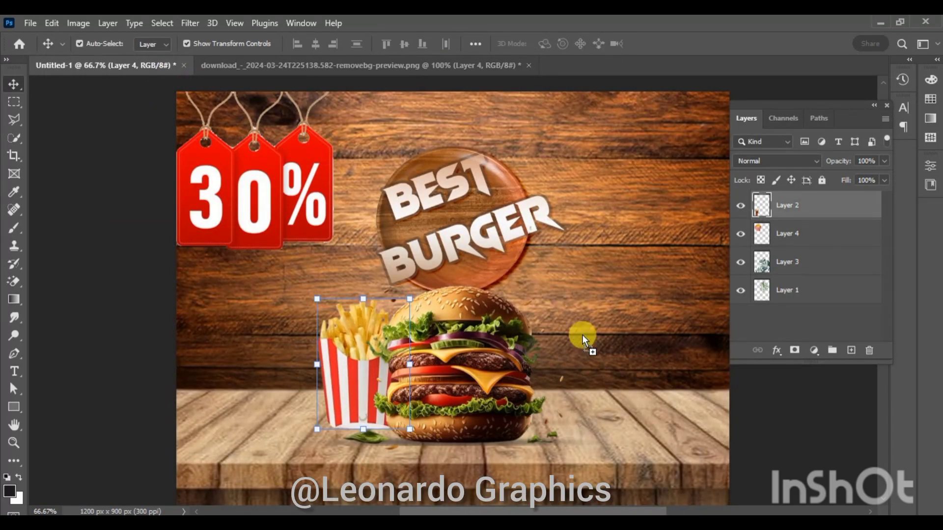
drag(582, 335, 582, 347)
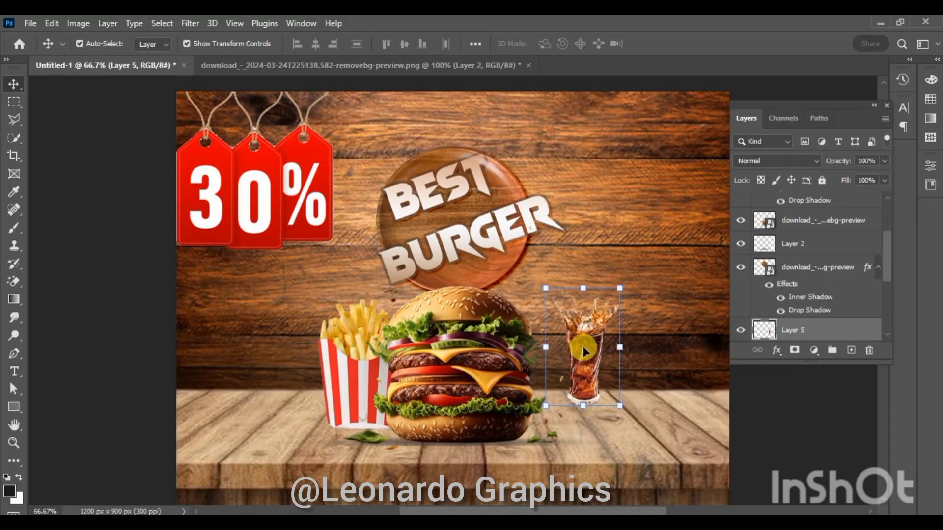
drag(619, 287, 659, 238)
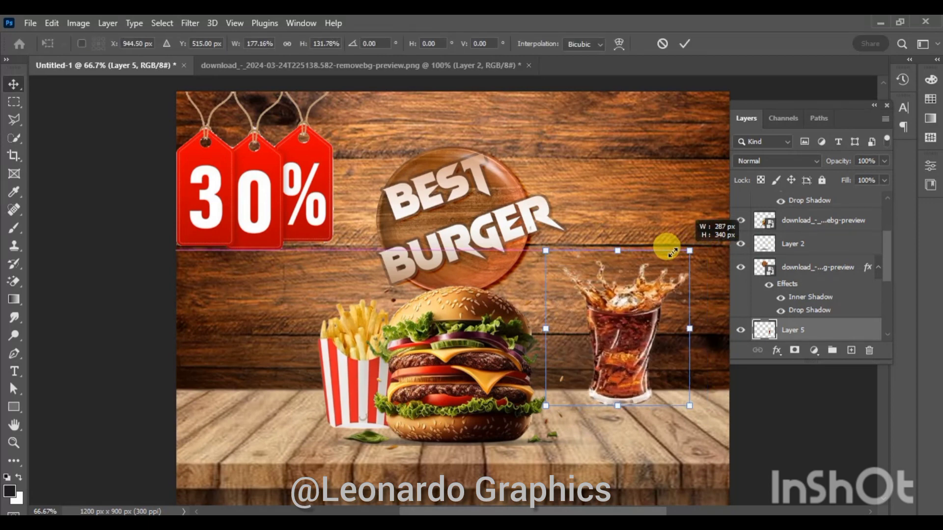
drag(609, 349, 547, 373)
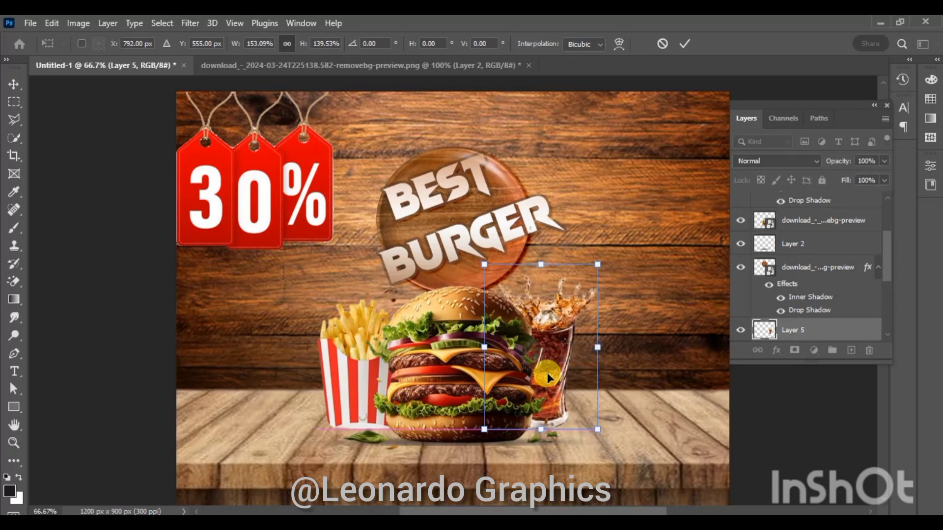
drag(600, 263, 606, 227)
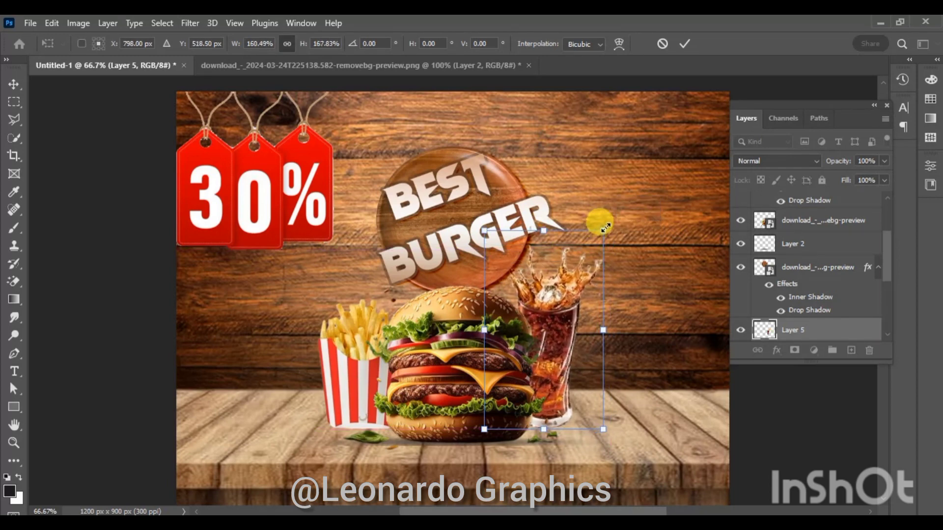
click(688, 47)
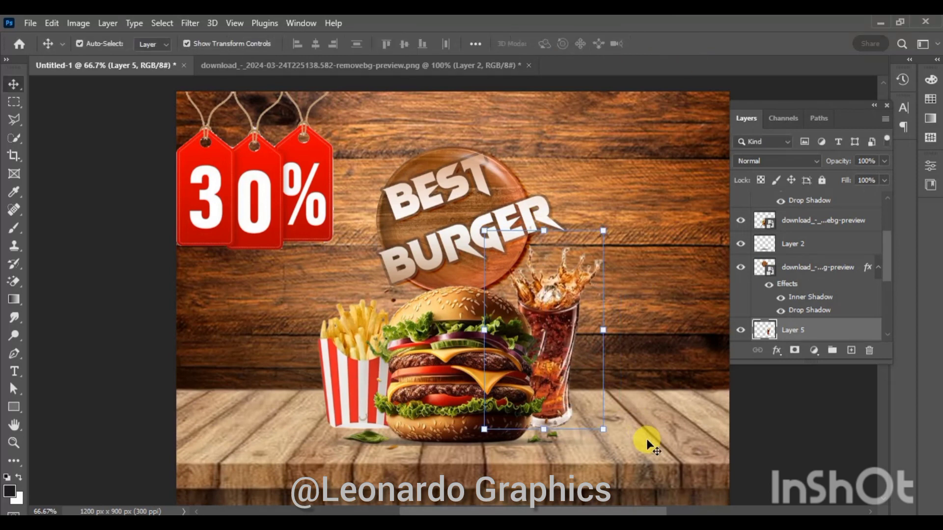
click(645, 437)
key(alt+comma)
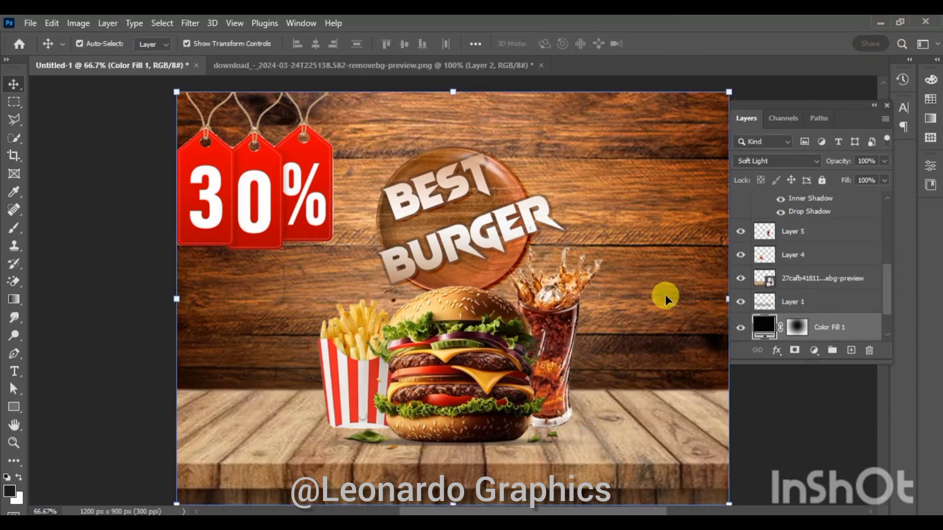
Enlarge the burger slightly from its top edge and corner, nudging it upward.
click(477, 379)
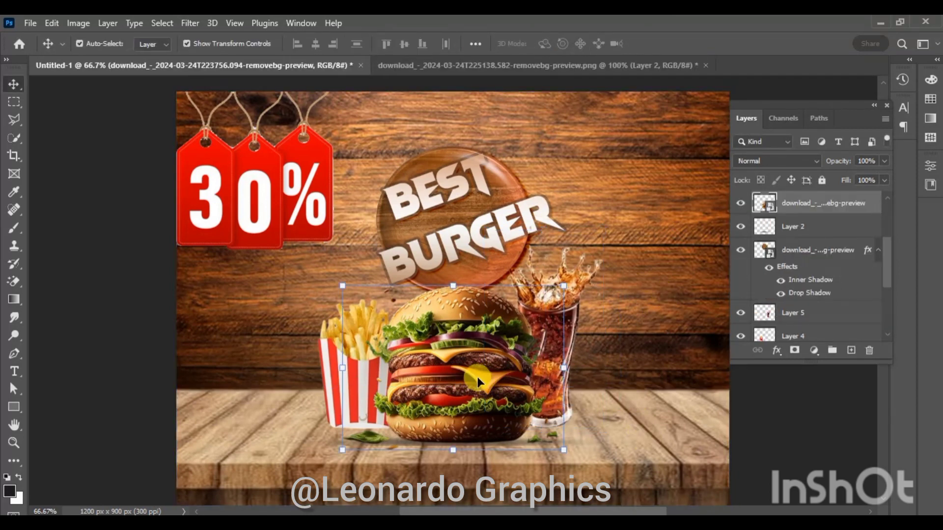
drag(453, 286, 456, 292)
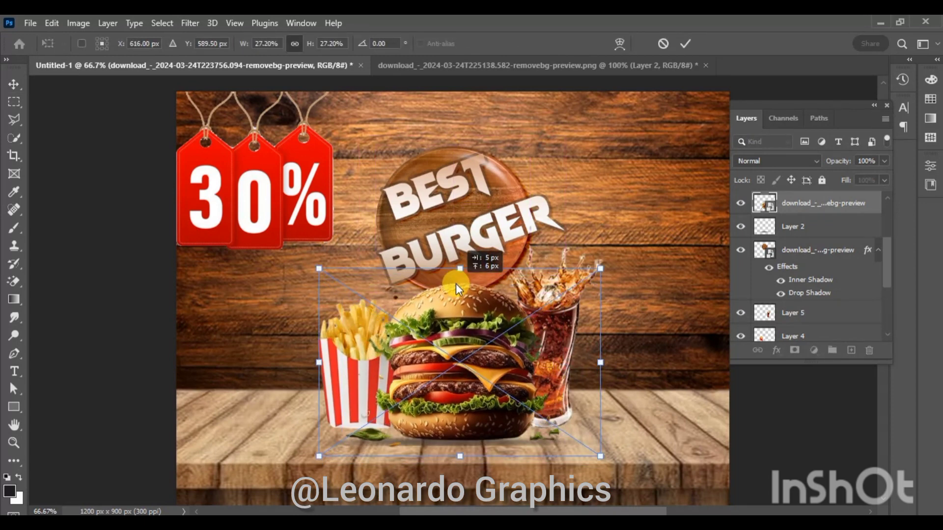
drag(454, 292, 455, 287)
drag(319, 271, 316, 277)
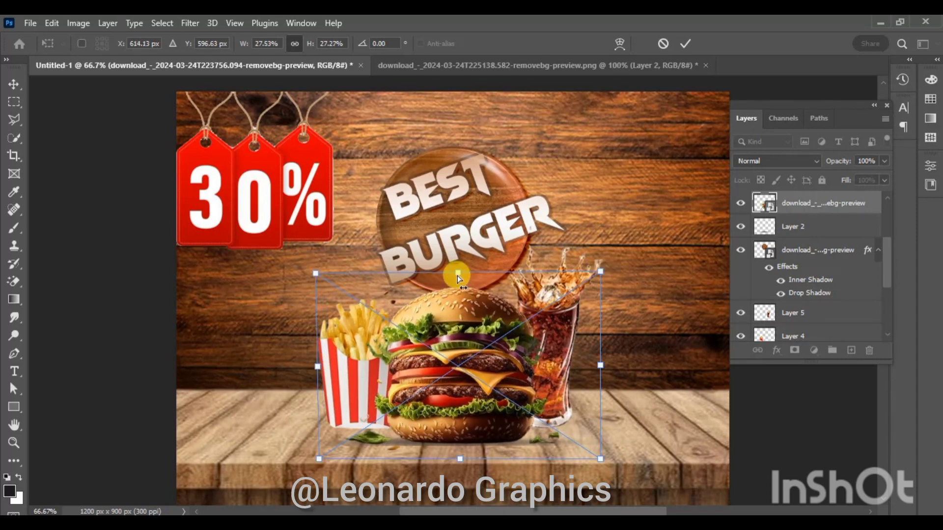
drag(458, 276, 456, 275)
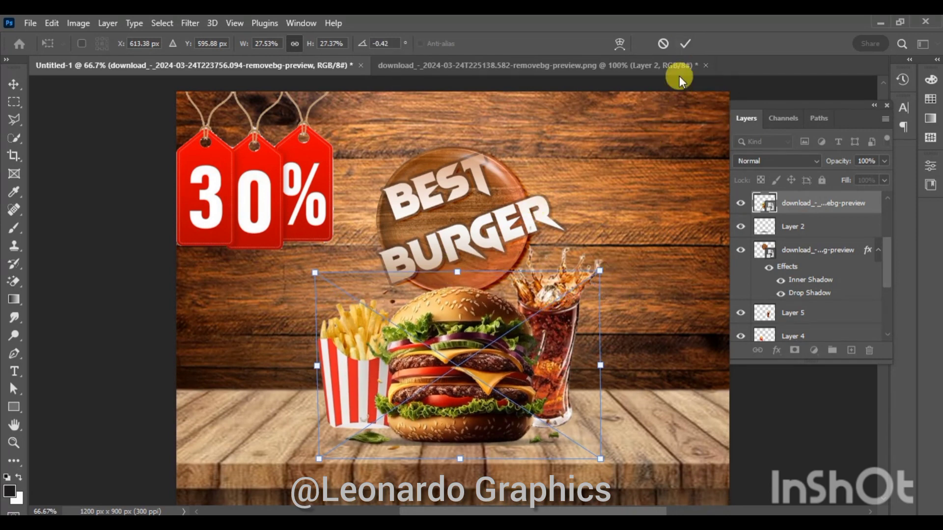
key(Return)
click(638, 364)
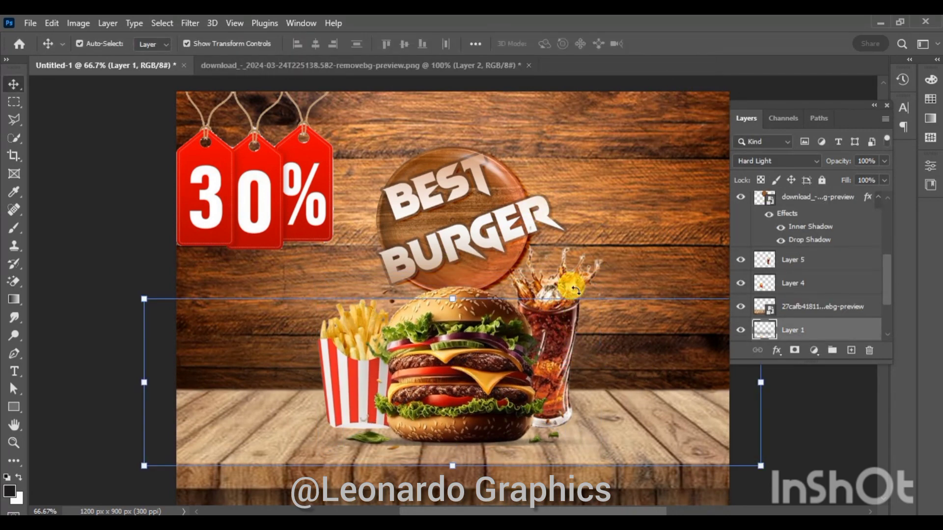
Stretch the cola glass slightly wider by dragging its right-middle handle outward.
key(ctrl+t)
click(689, 38)
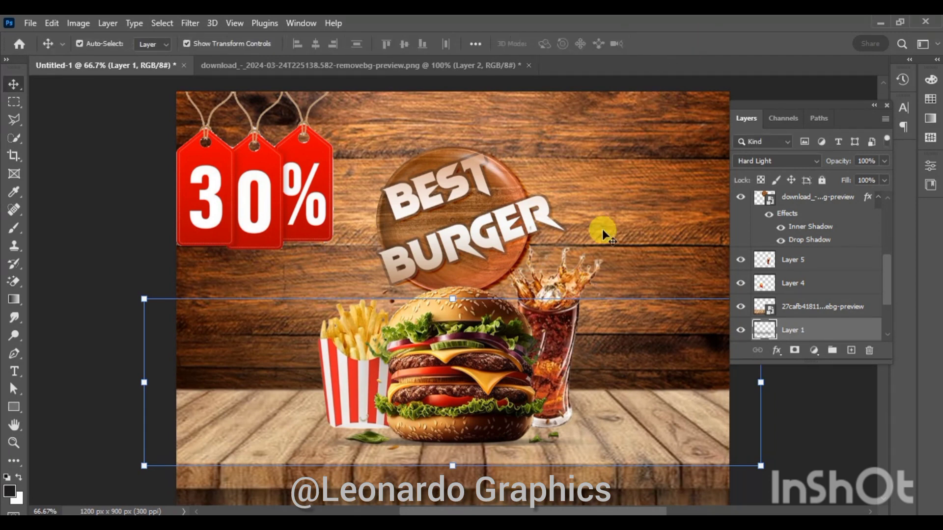
click(602, 229)
click(550, 352)
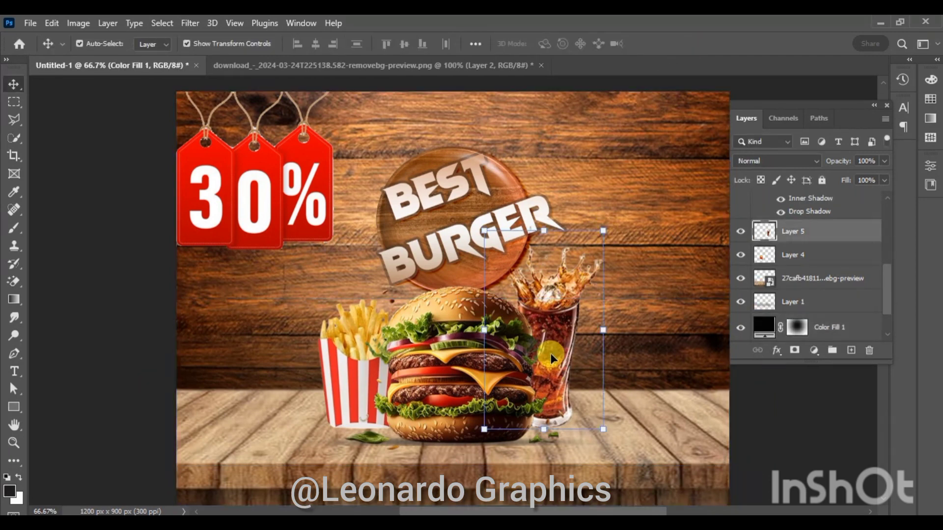
click(603, 330)
drag(605, 330, 611, 330)
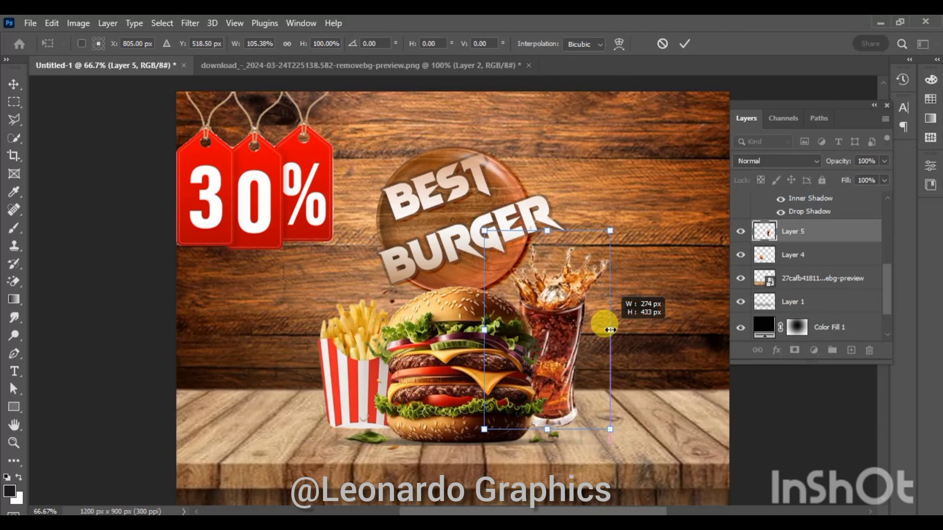
click(686, 43)
click(661, 352)
click(646, 242)
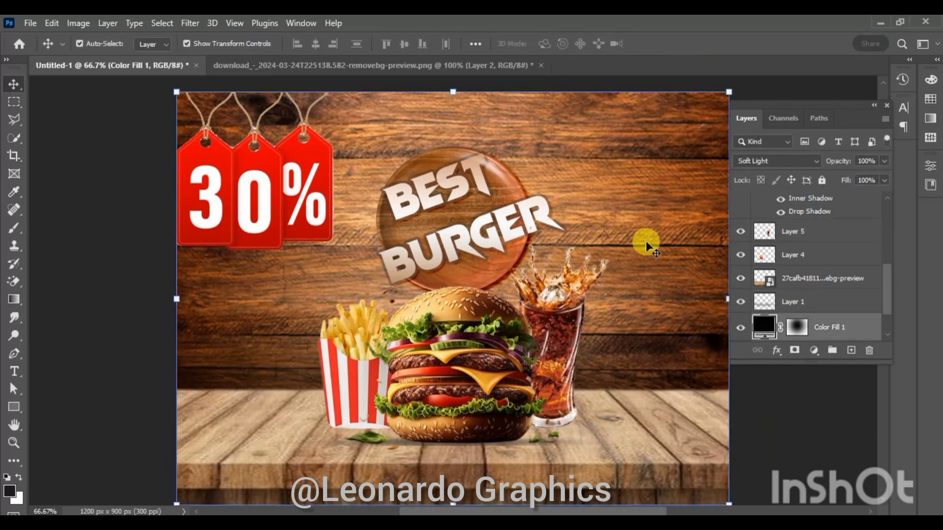
click(505, 66)
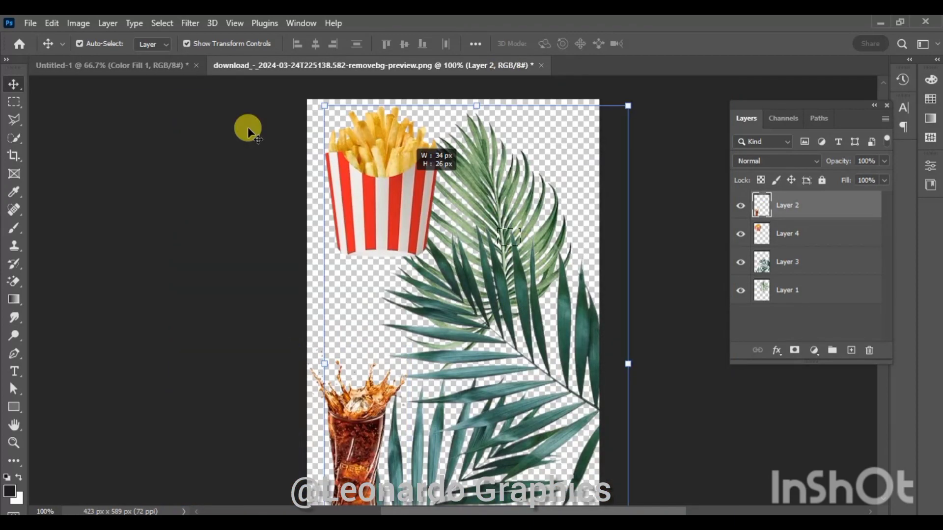
In the cut-out image, delete the fries layer and drag the palm leaf layers into the poster.
drag(248, 126, 204, 84)
click(278, 196)
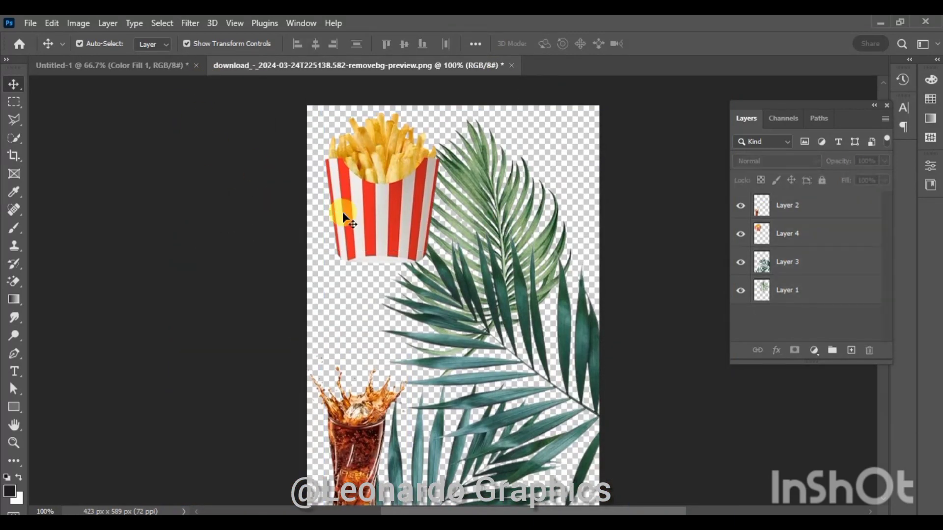
click(343, 212)
key(Delete)
drag(479, 341, 402, 245)
mouse_move(475, 306)
mouse_down()
mouse_move(196, 73)
mouse_move(553, 276)
mouse_up()
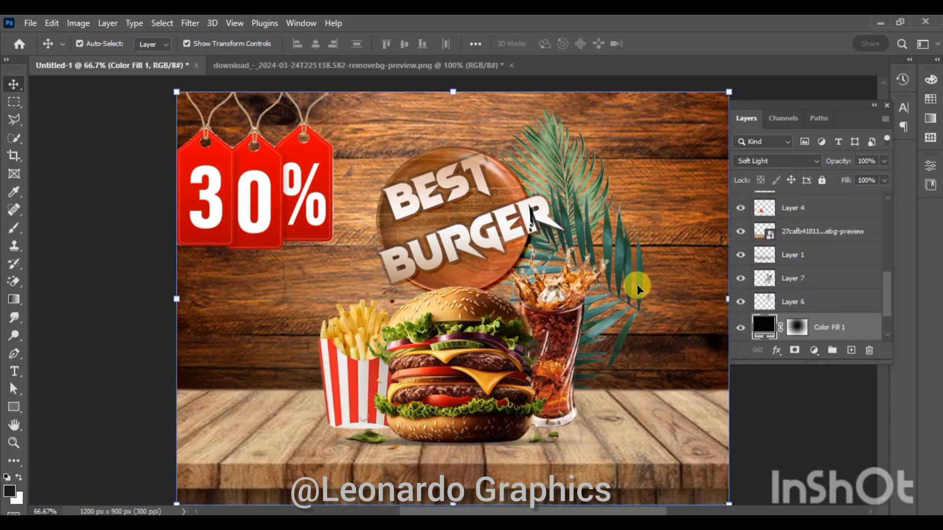
Move the small palm leaf right and restack Layers 6 and 7 just below the burger layer.
drag(638, 285, 709, 304)
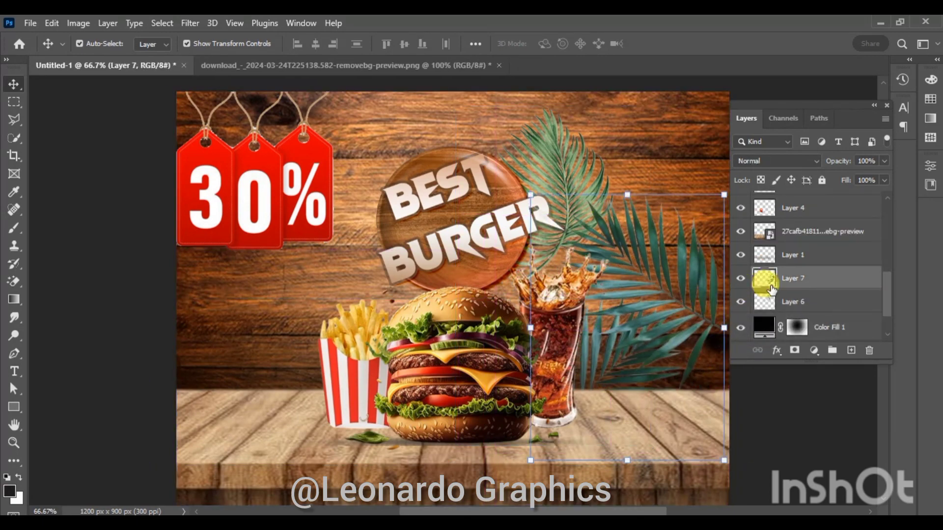
click(794, 305)
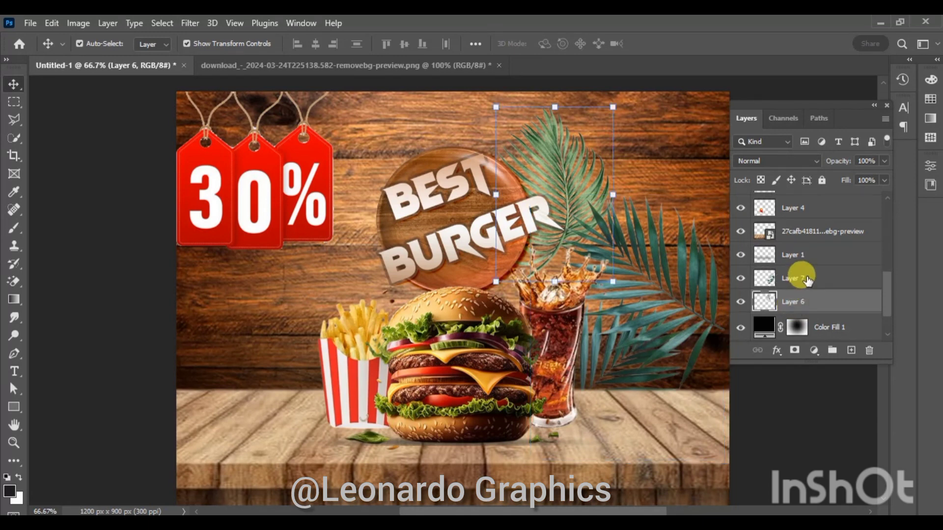
shift+click(793, 279)
mouse_move(808, 301)
mouse_down()
mouse_move(811, 207)
mouse_move(806, 224)
mouse_up()
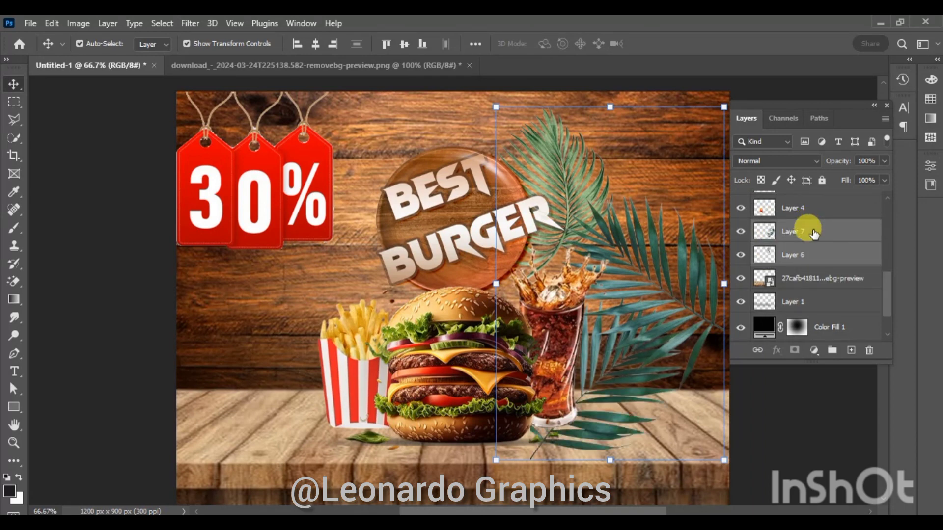
drag(817, 234, 806, 192)
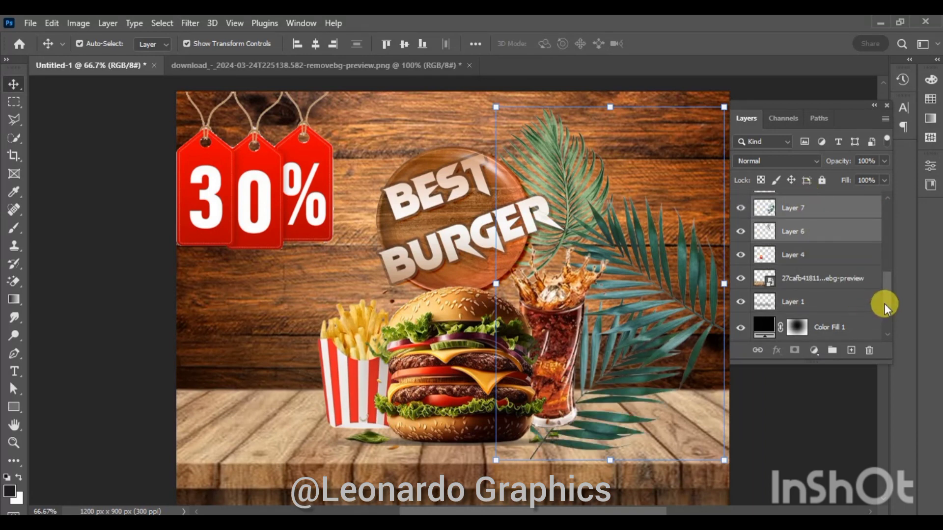
scroll(885, 300, up, 3)
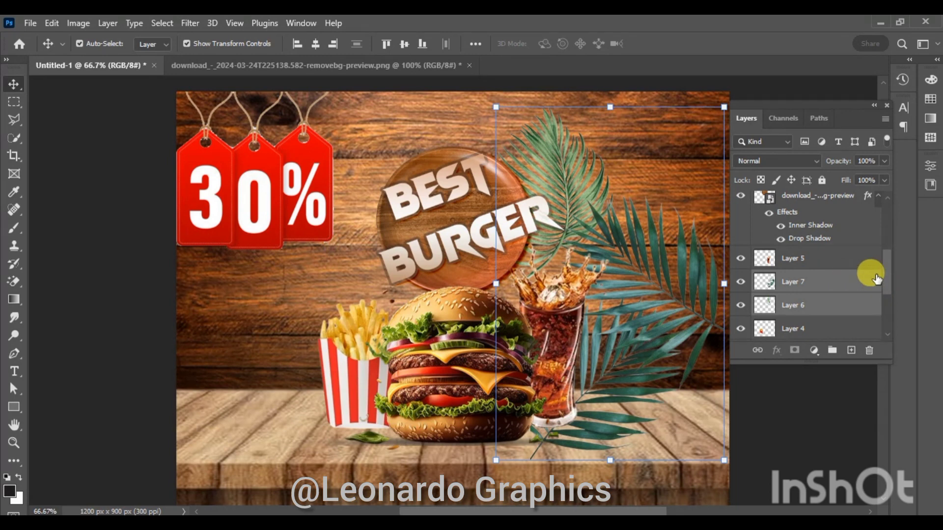
scroll(885, 274, up, 1)
drag(848, 297, 834, 209)
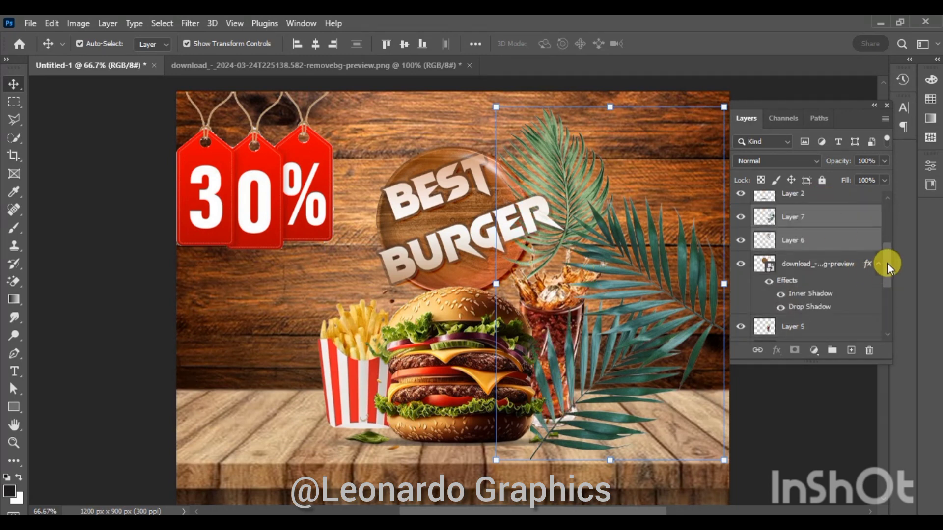
drag(887, 263, 885, 232)
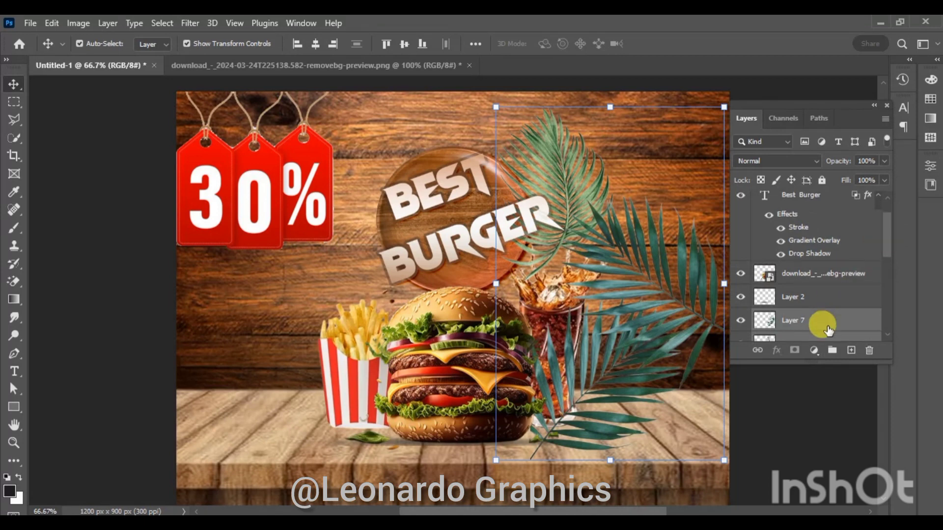
drag(820, 320, 813, 196)
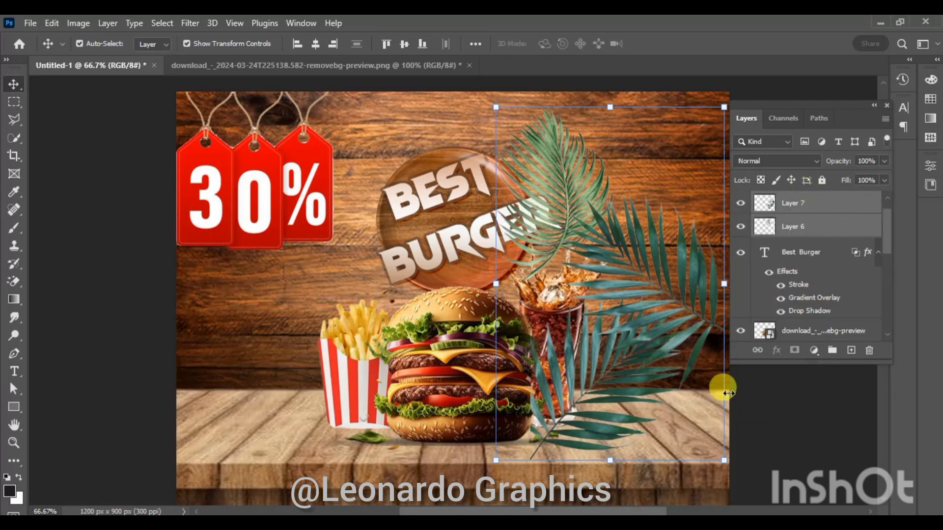
click(774, 427)
click(571, 204)
Move one palm leaf bottom-left; rotate, corner and slightly shrink the other at top-right.
drag(571, 205, 227, 434)
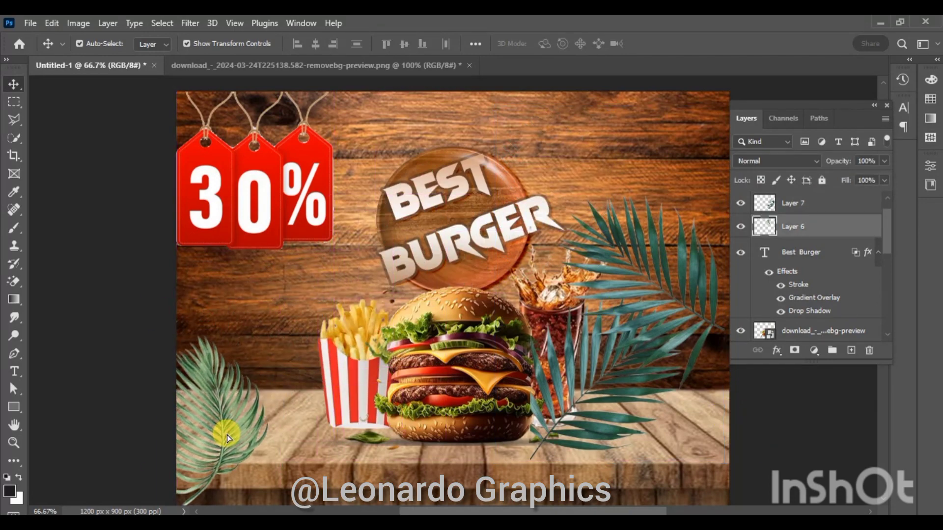
drag(694, 295, 698, 202)
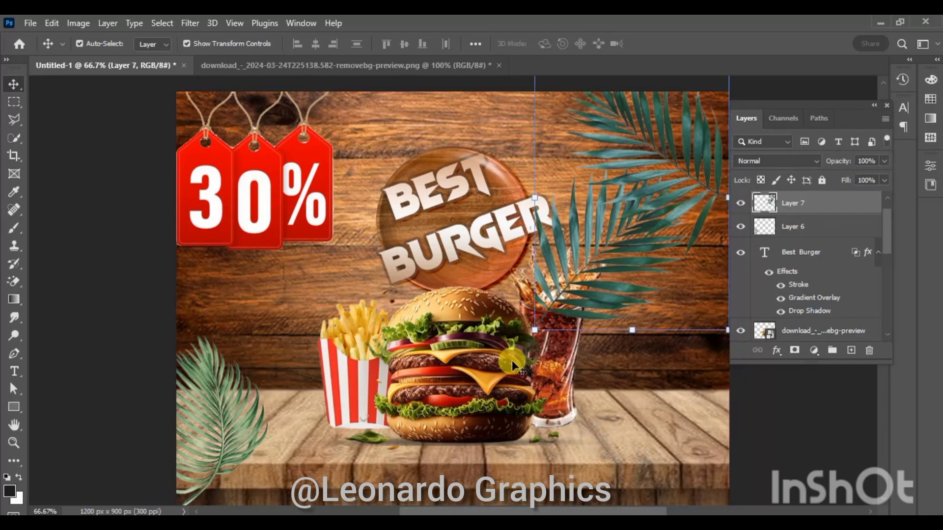
drag(522, 336, 642, 368)
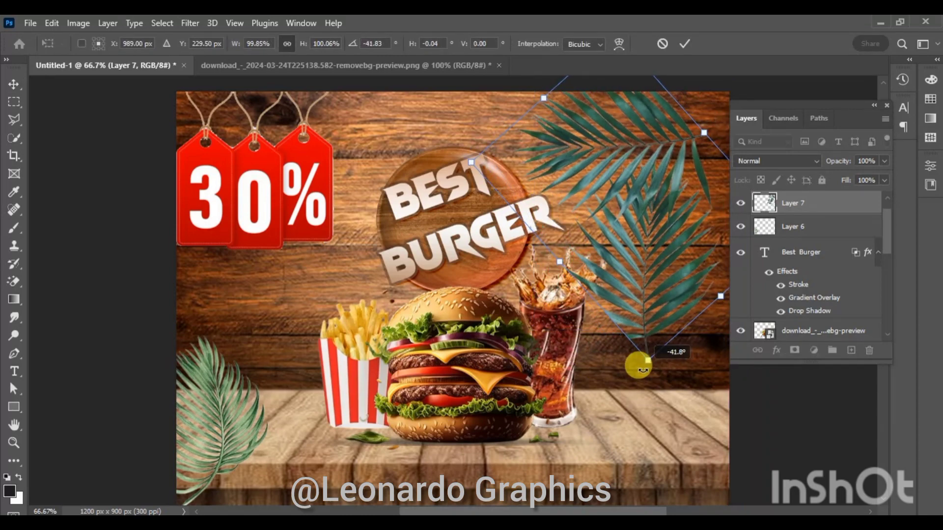
drag(652, 316, 679, 287)
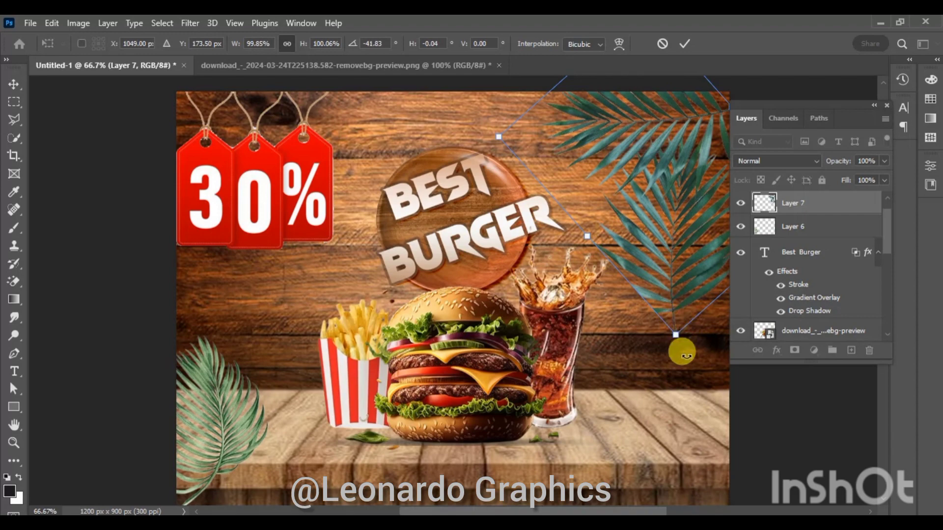
drag(682, 352, 723, 329)
drag(699, 287, 703, 278)
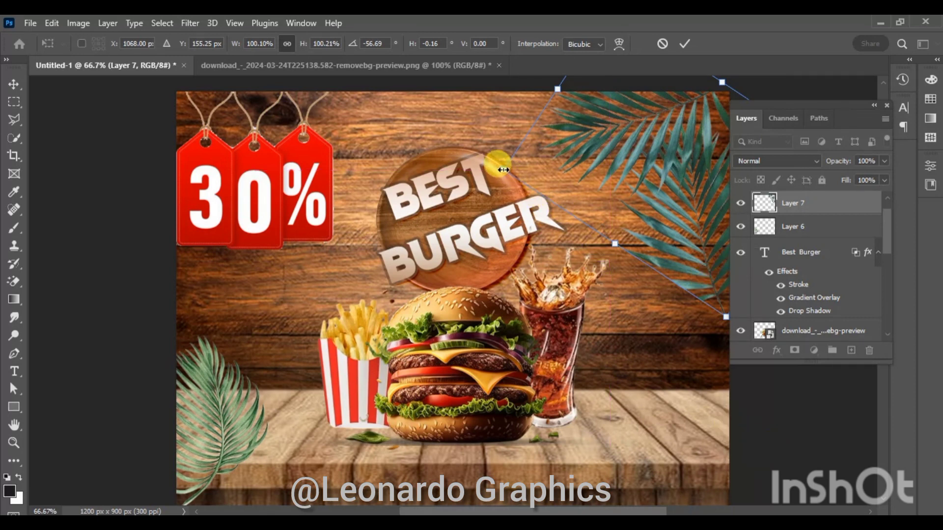
drag(503, 170, 539, 168)
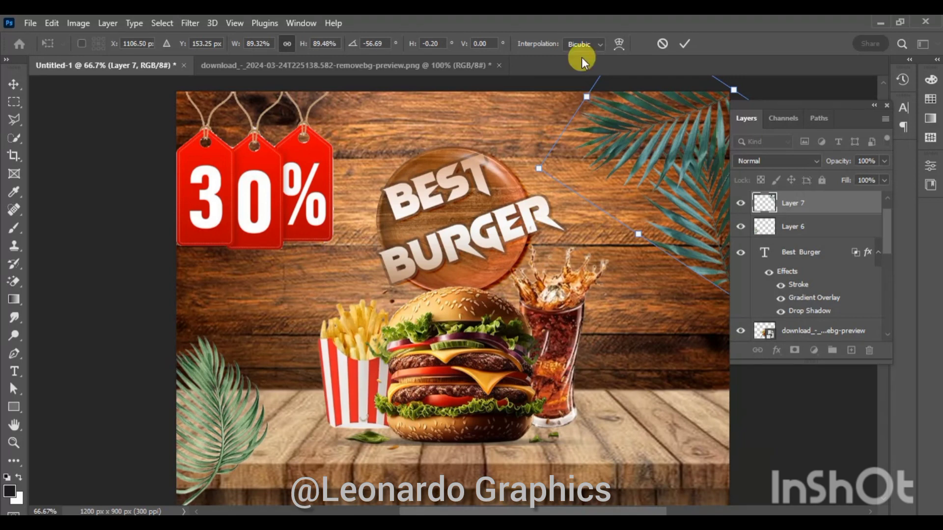
click(683, 44)
Tilt the bottom-left palm leaf about 20 degrees and shift it down-left.
click(647, 379)
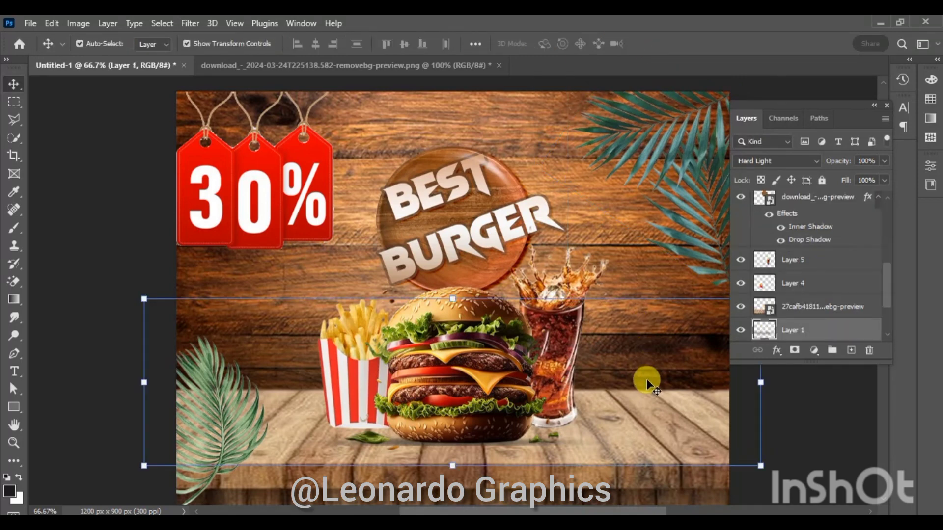
key(ctrl+t)
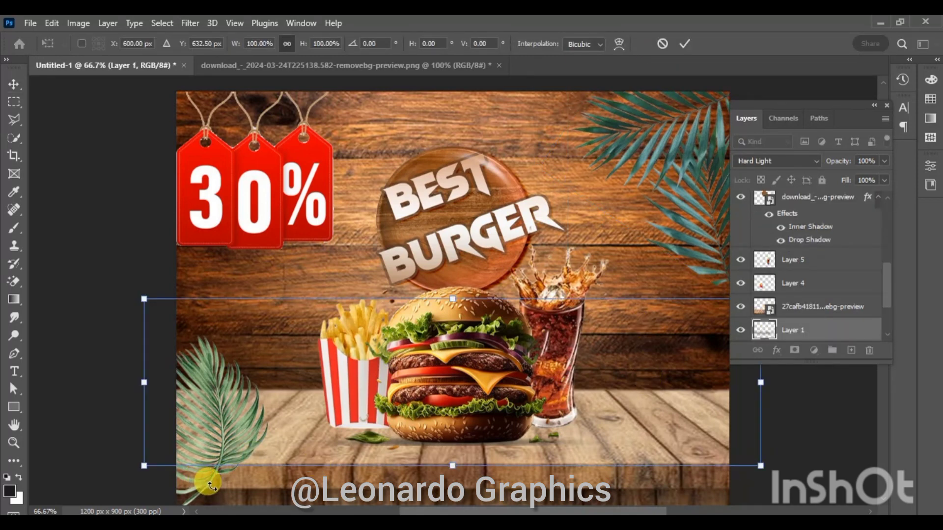
click(680, 37)
click(345, 257)
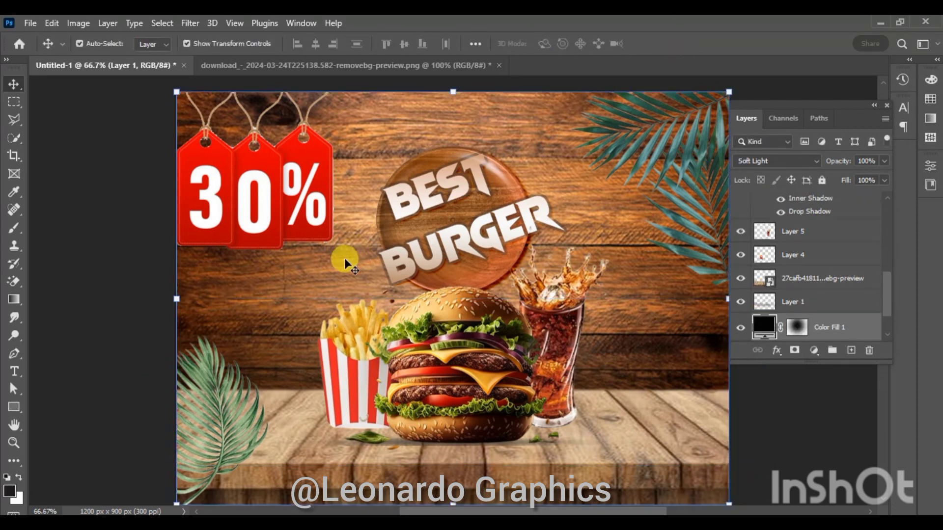
click(220, 403)
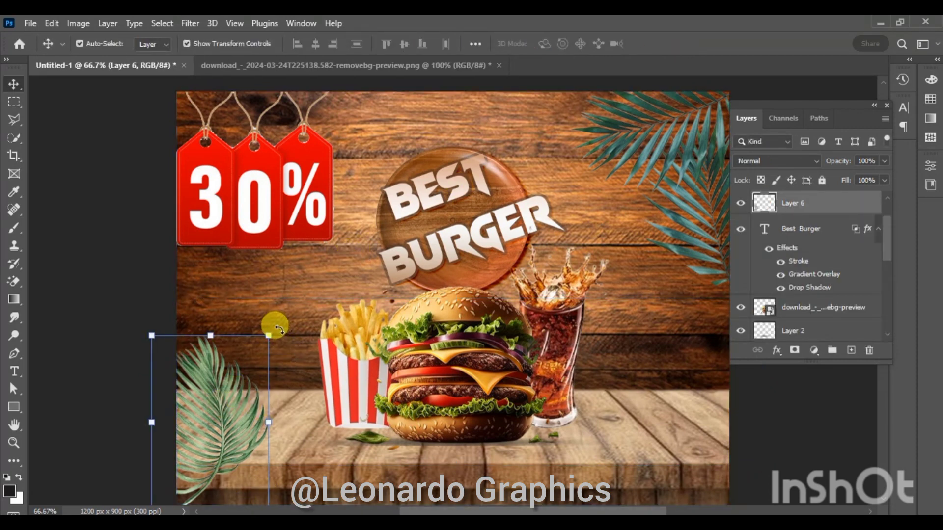
drag(278, 329, 286, 373)
drag(233, 416, 214, 434)
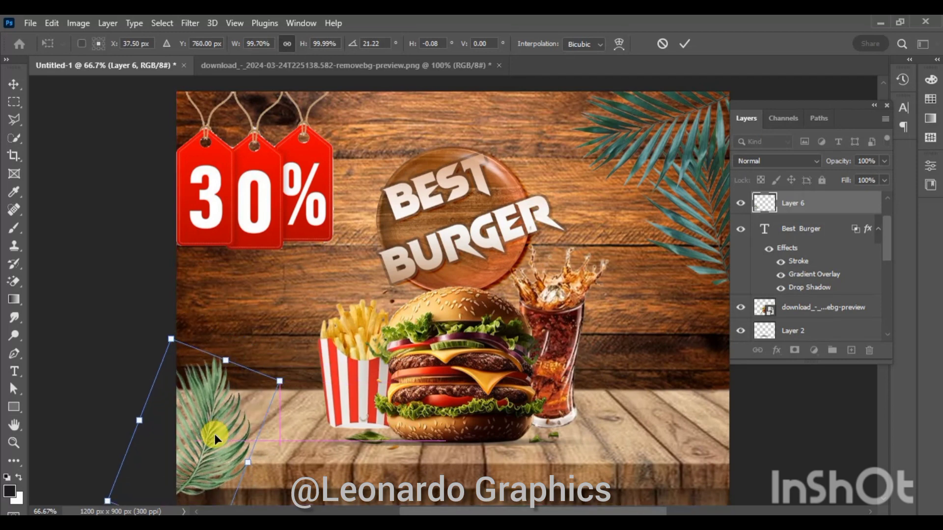
click(684, 42)
click(810, 301)
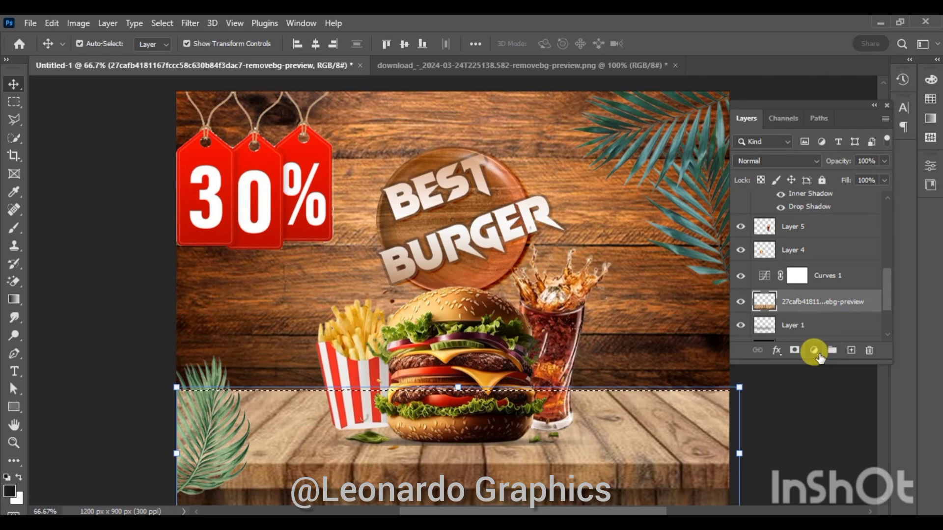
Warm the table with a Hue/Saturation adjustment: Hue -1, Saturation +44, Lightness -2.
click(814, 350)
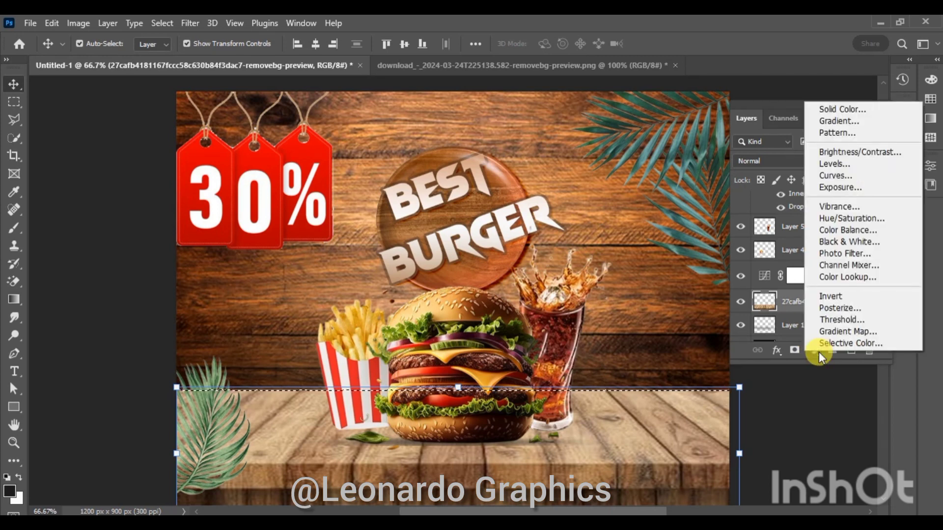
click(881, 220)
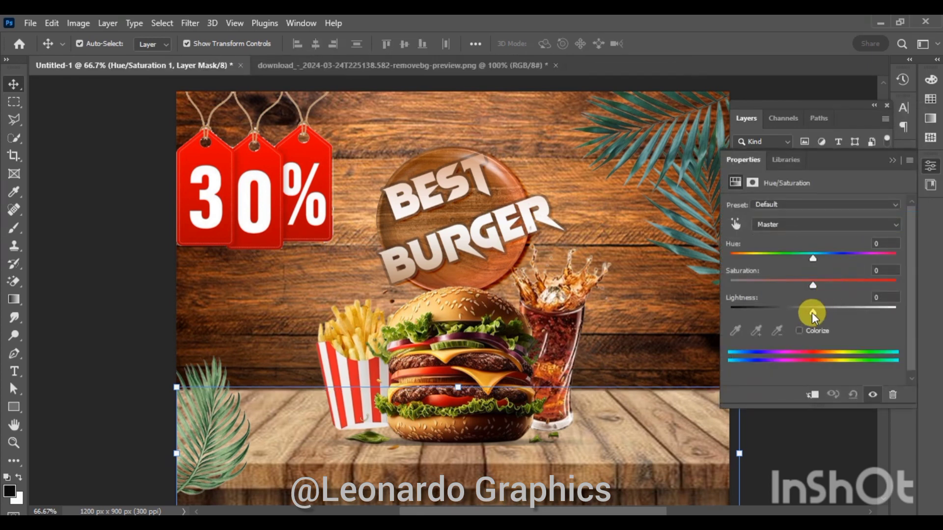
mouse_move(813, 313)
mouse_down()
mouse_move(800, 313)
mouse_move(819, 284)
mouse_move(830, 284)
mouse_move(812, 260)
mouse_up()
mouse_move(832, 258)
mouse_down()
mouse_move(812, 260)
mouse_move(825, 285)
mouse_move(850, 284)
mouse_up()
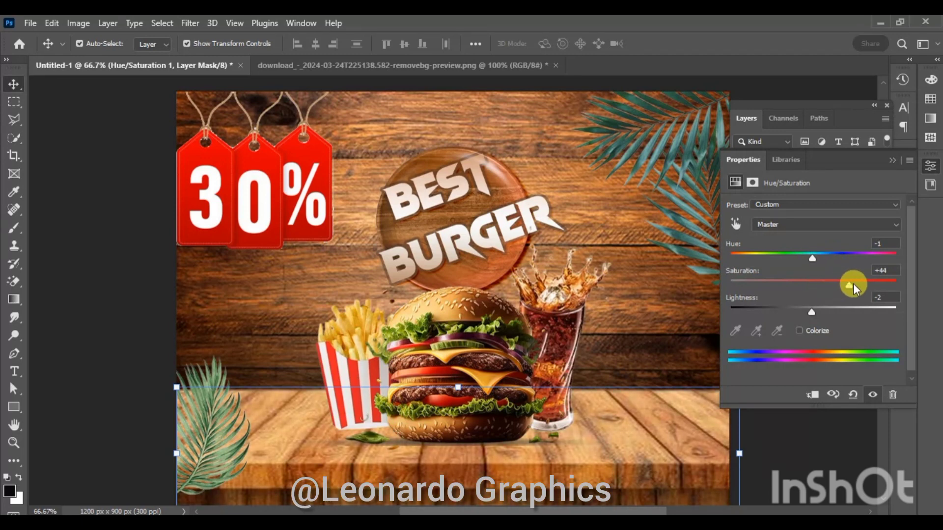
click(894, 159)
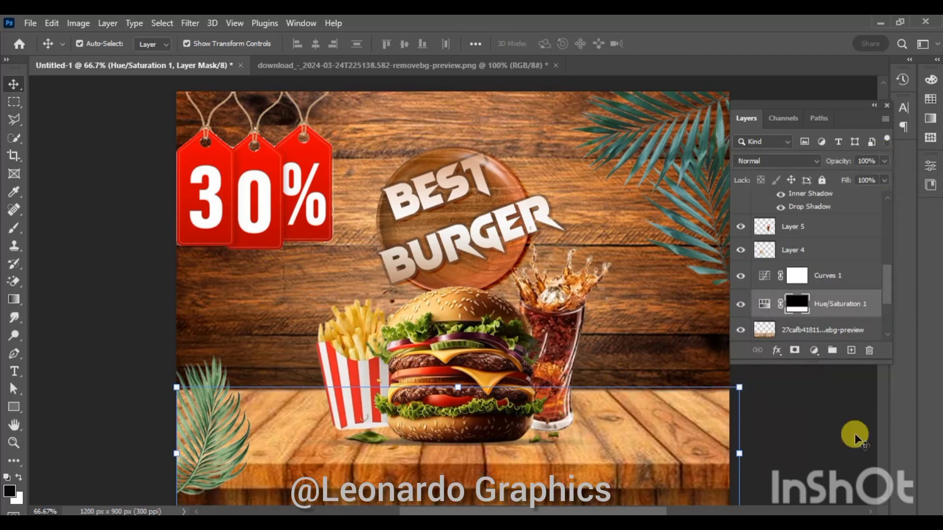
click(852, 441)
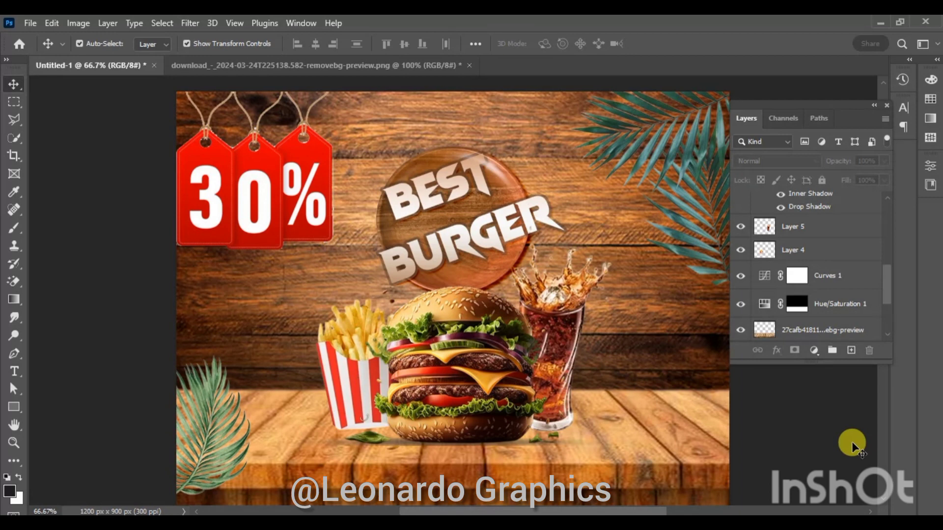
Add empty Layer 8 above the BEST BURGER text layer and ready the Brush tool's colour.
drag(886, 291, 898, 165)
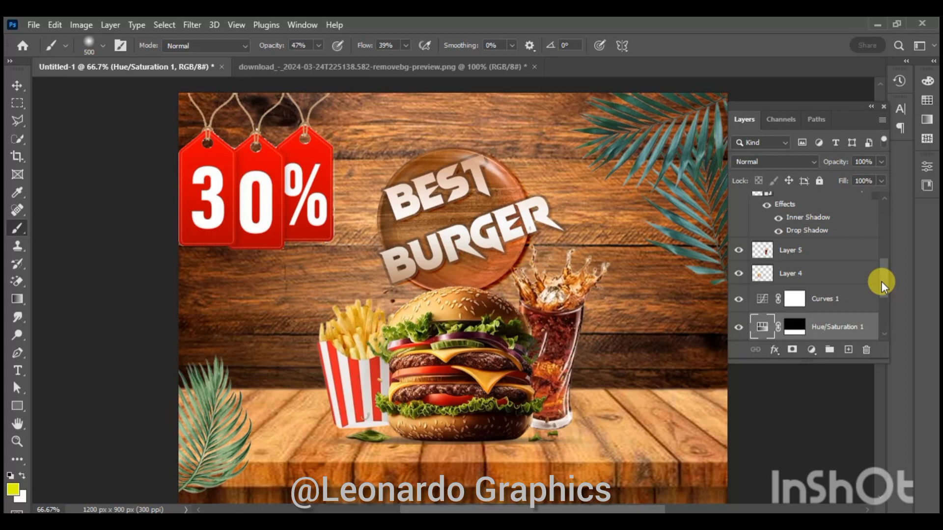
drag(881, 280, 882, 233)
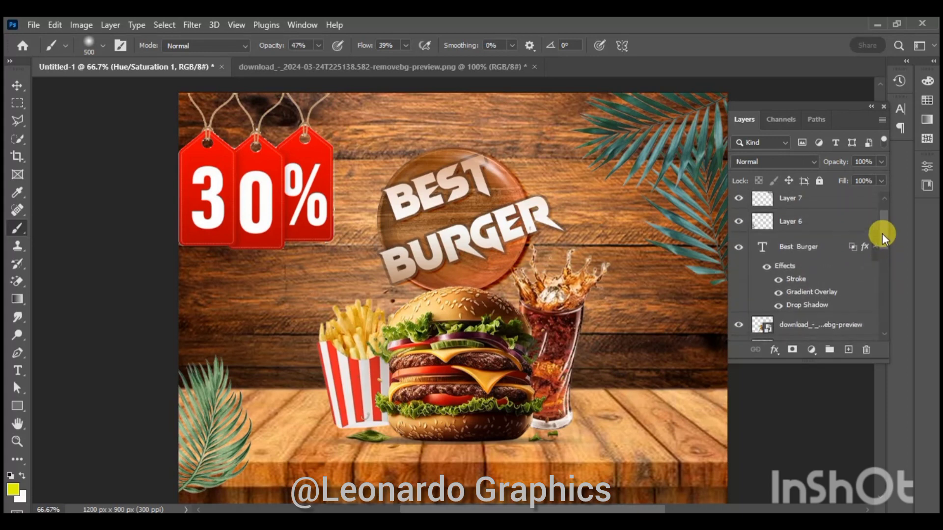
click(821, 246)
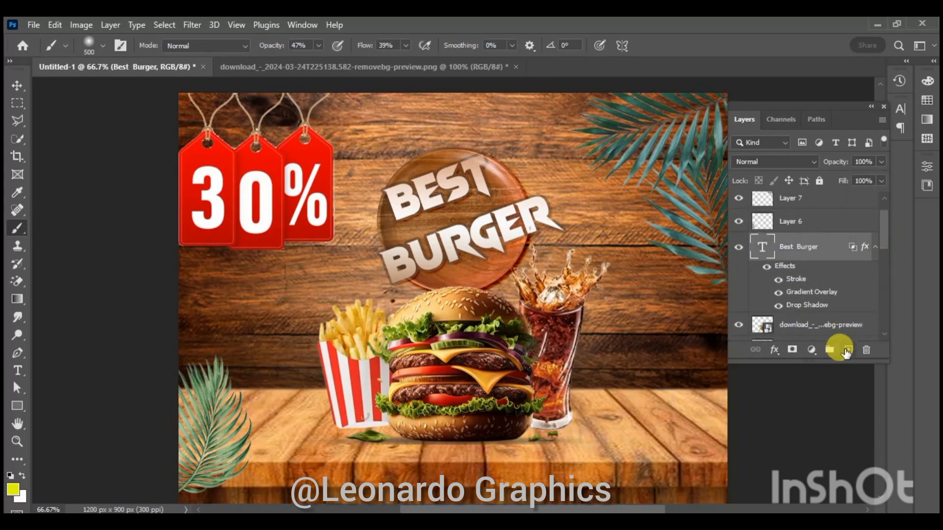
click(849, 349)
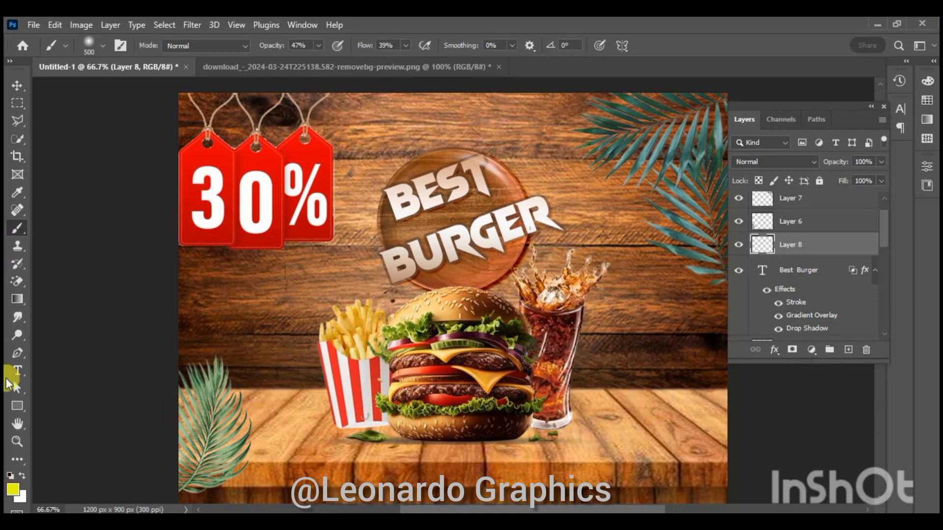
click(13, 491)
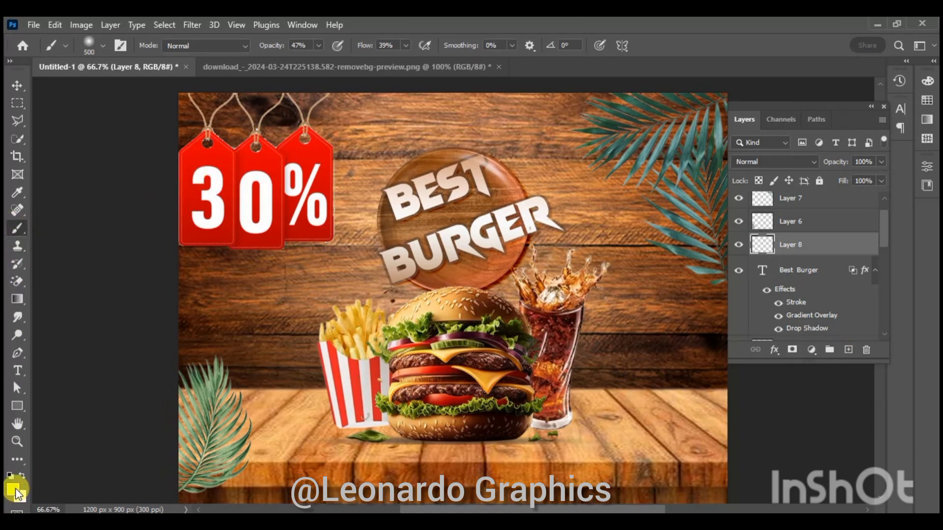
click(694, 106)
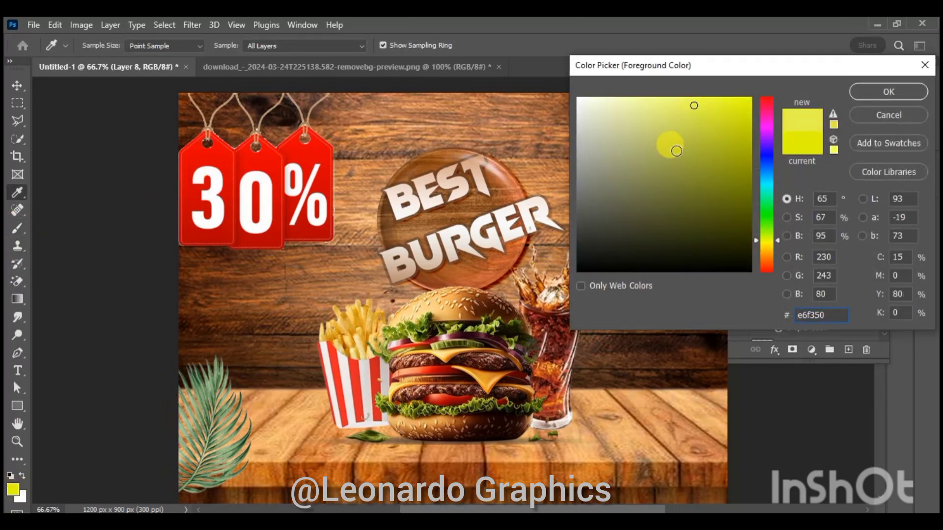
Choose a golden yellow and brush a soft glow over the top-left ropes and 30% tags.
click(697, 129)
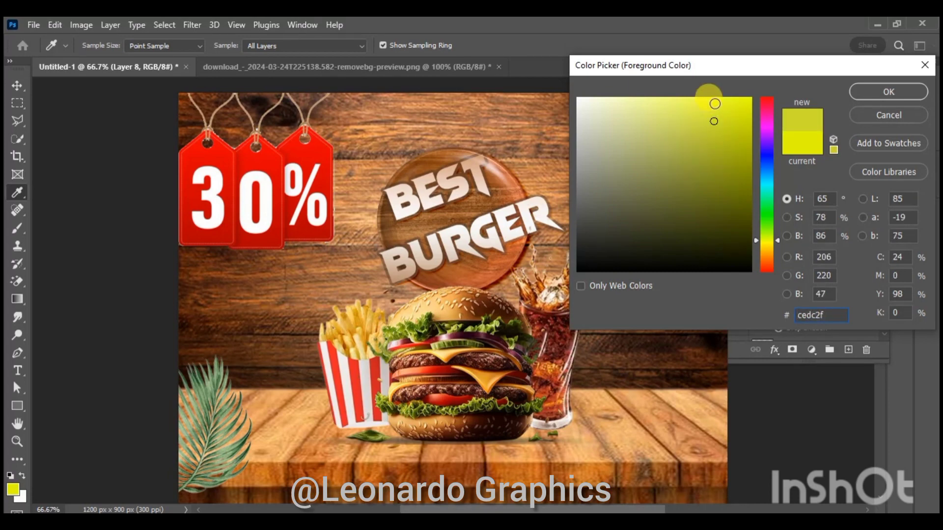
click(715, 104)
click(911, 88)
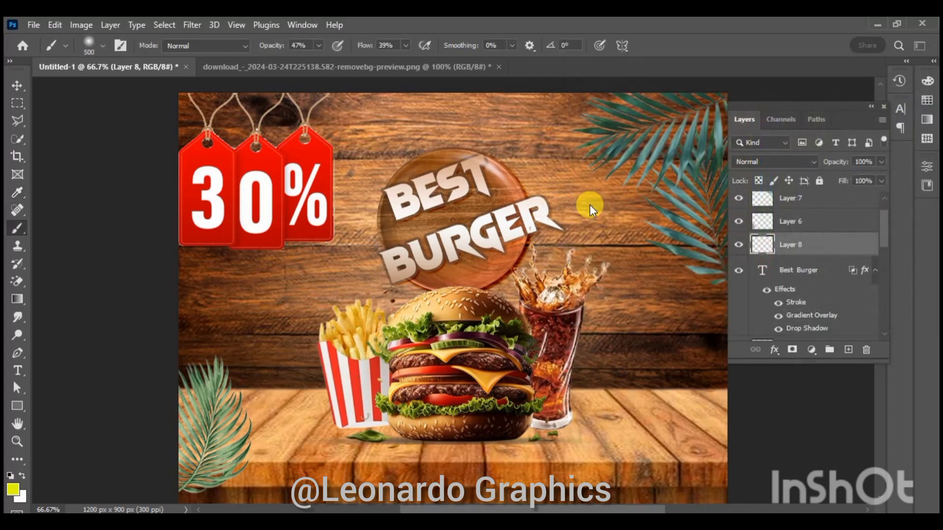
click(191, 93)
click(179, 99)
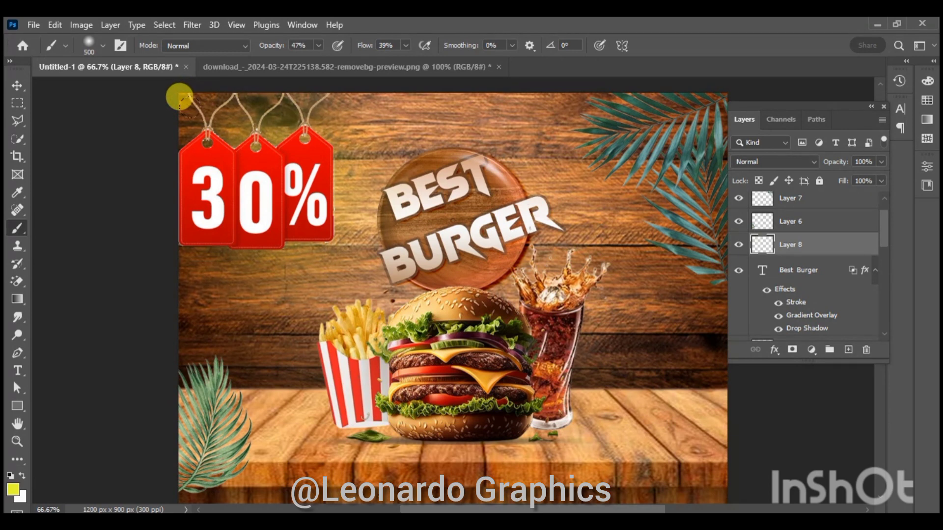